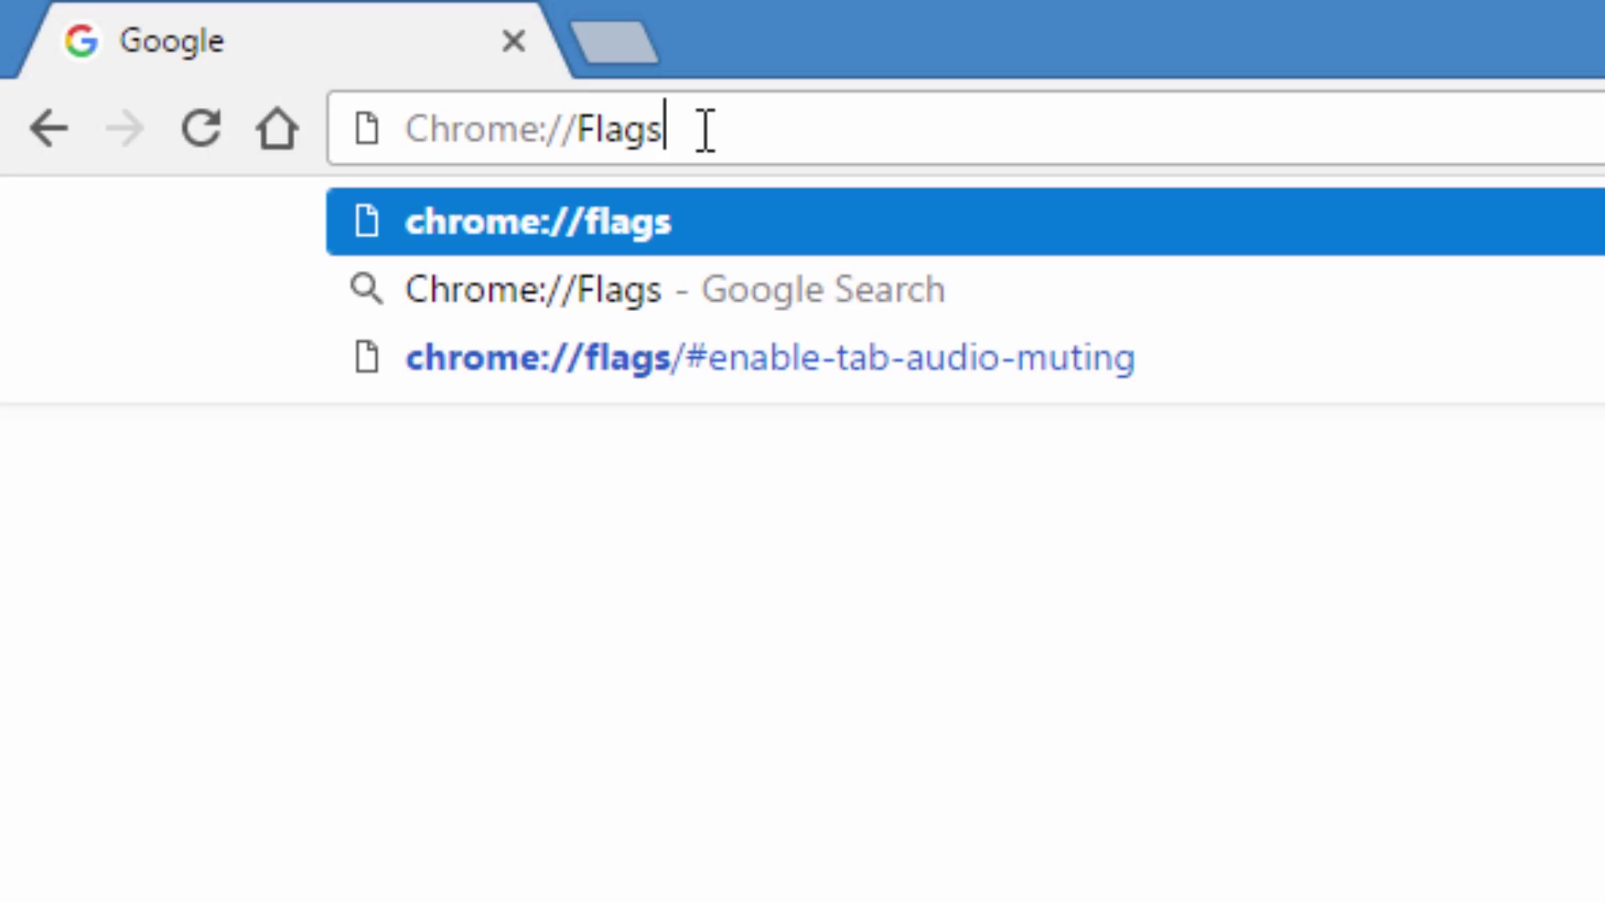
Step: Load chrome://flags and scroll down to the 'Tab audio muting UI control' experiment
{"action": "key", "text": "Return"}
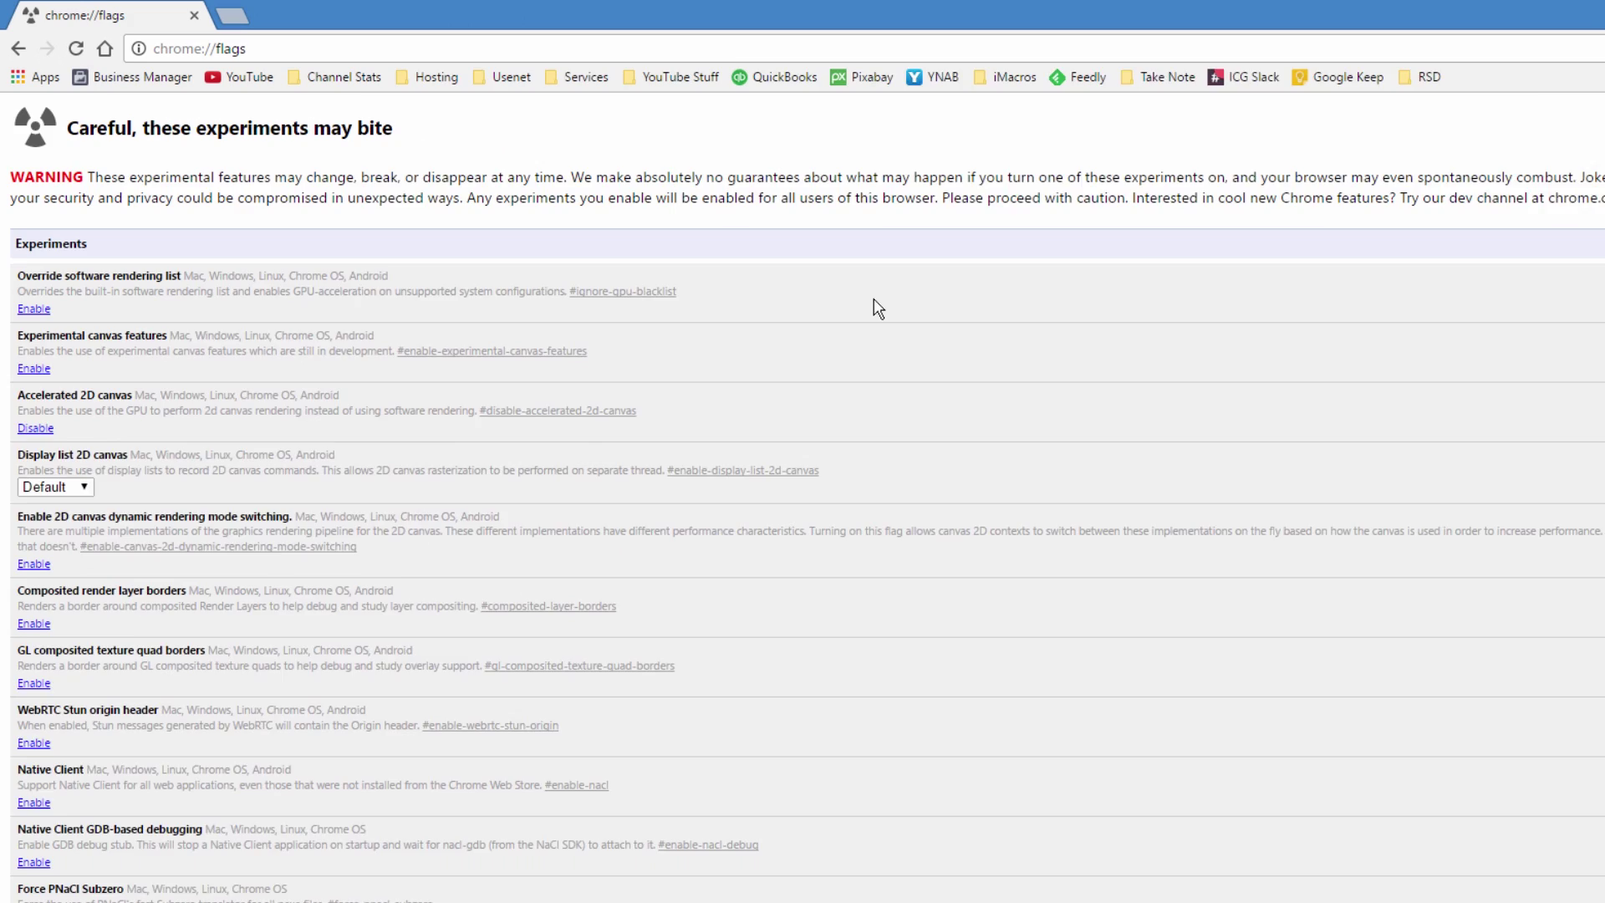
{"action": "scroll", "coordinate": [775, 268], "scroll_direction": "down", "scroll_amount": 5}
{"action": "scroll", "coordinate": [776, 268], "scroll_direction": "down", "scroll_amount": 1}
{"action": "scroll", "coordinate": [827, 303], "scroll_direction": "down", "scroll_amount": 2}
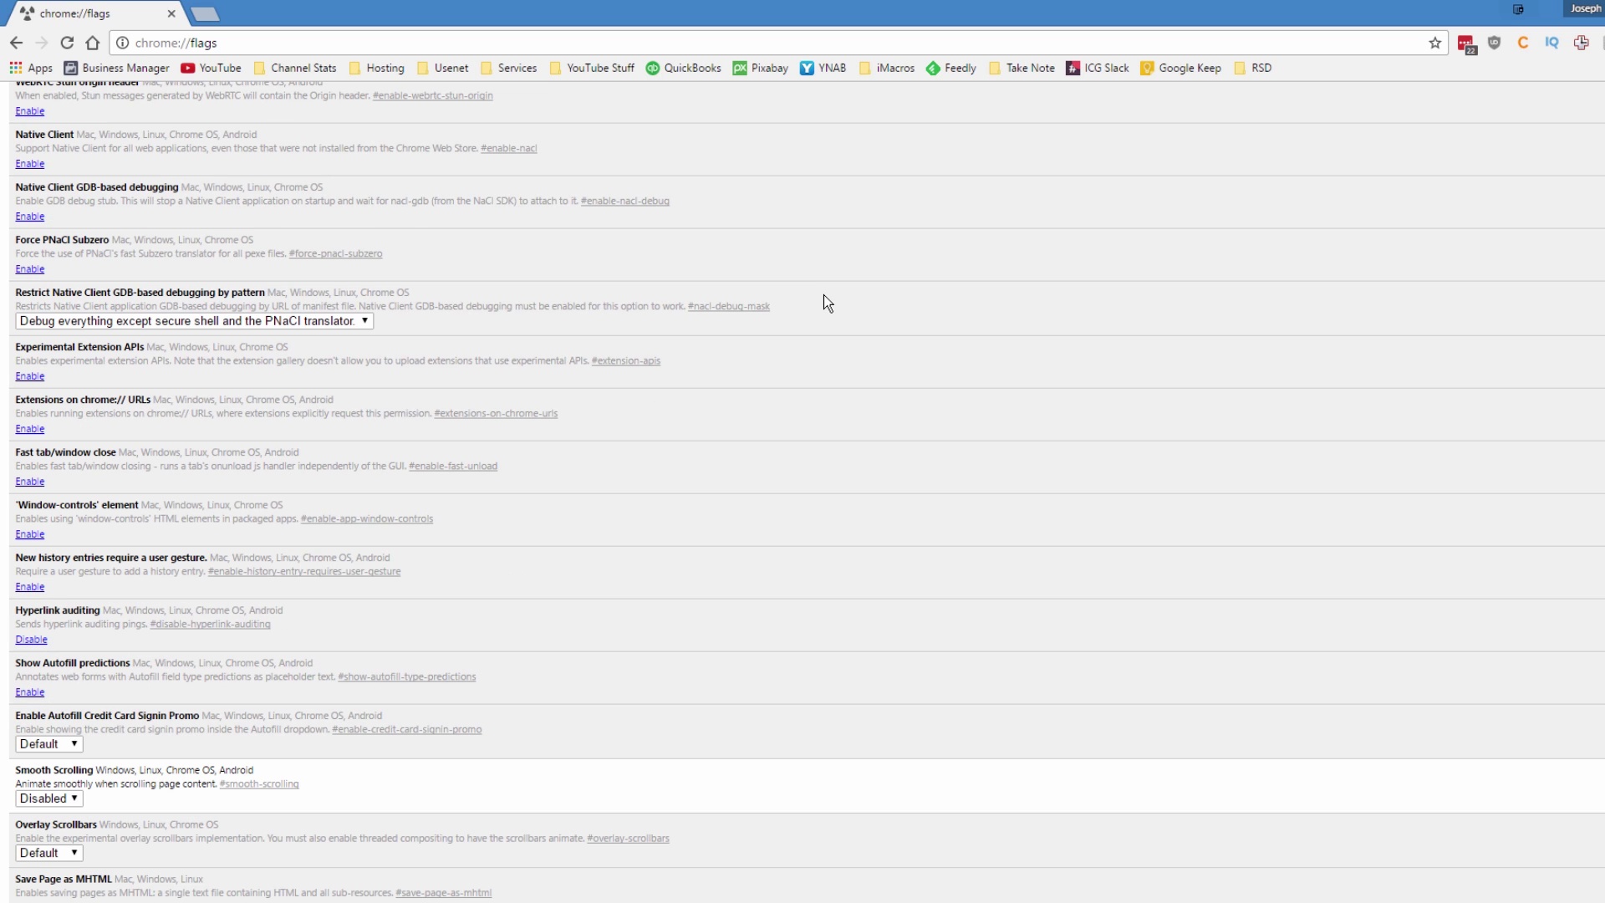
{"action": "scroll", "coordinate": [826, 303], "scroll_direction": "down", "scroll_amount": 1}
{"action": "scroll", "coordinate": [827, 302], "scroll_direction": "down", "scroll_amount": 5}
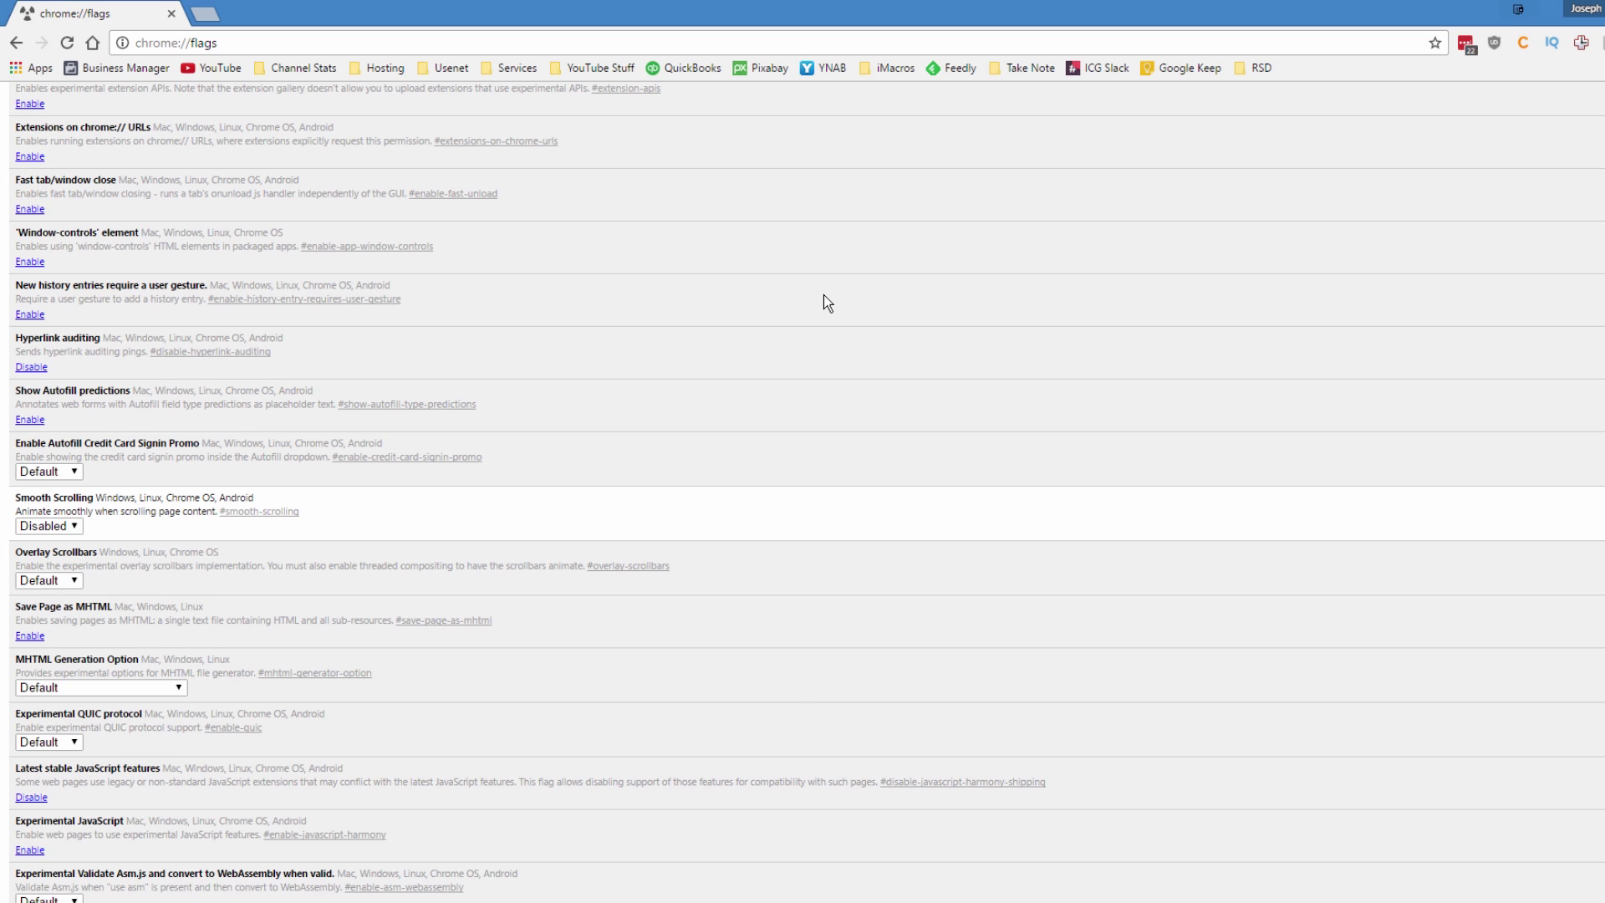
{"action": "scroll", "coordinate": [829, 302], "scroll_direction": "down", "scroll_amount": 3}
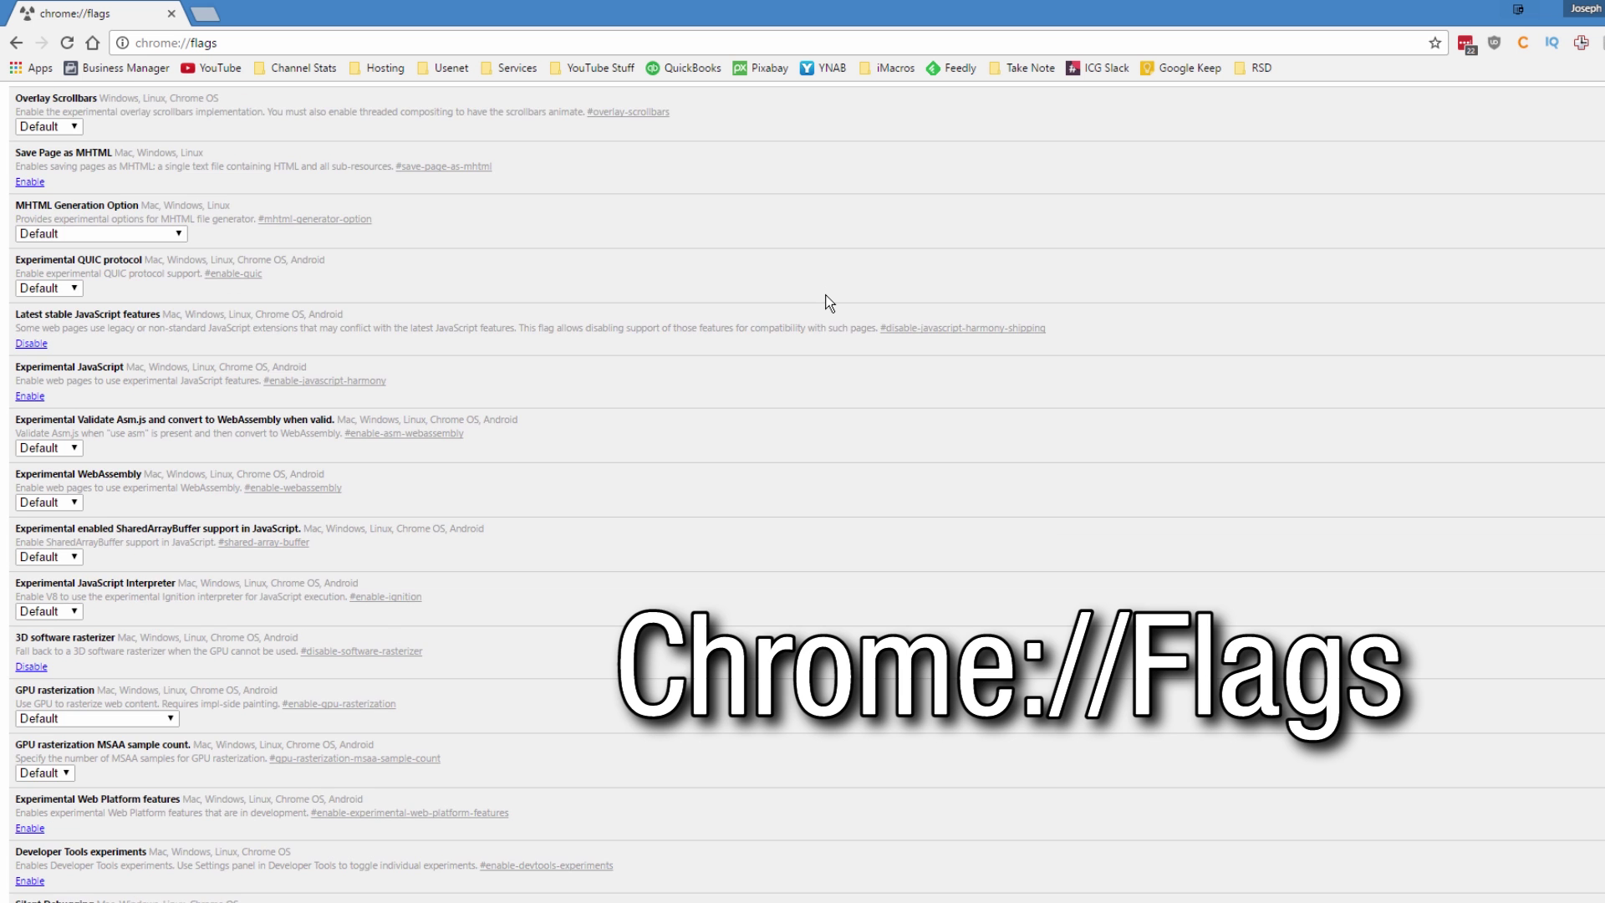
{"action": "scroll", "coordinate": [829, 303], "scroll_direction": "down", "scroll_amount": 4}
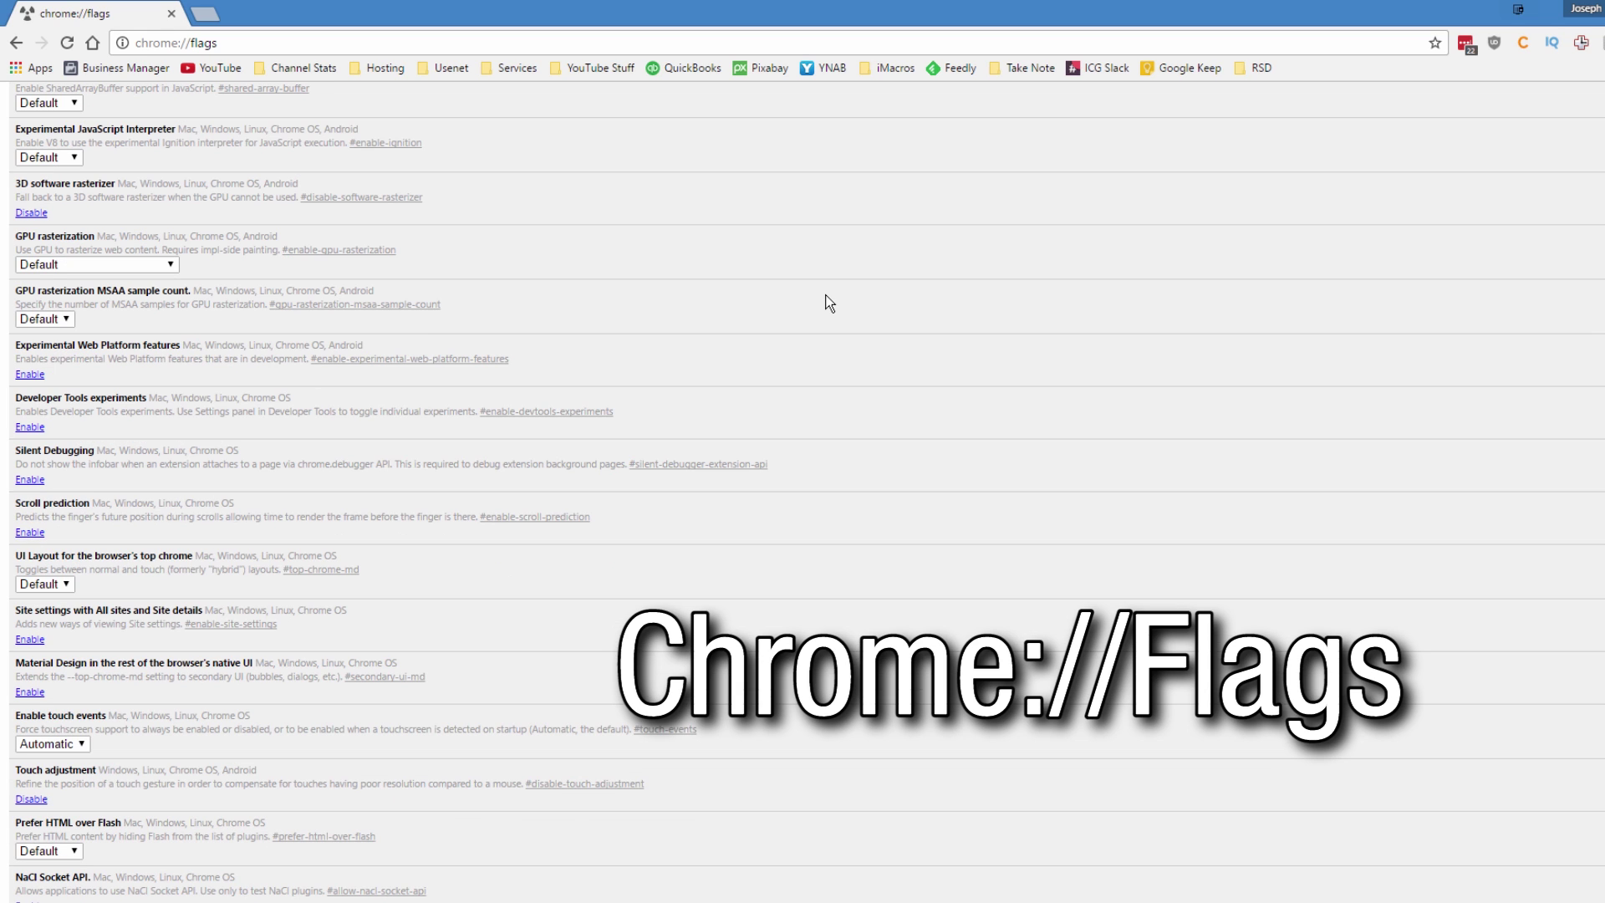
{"action": "scroll", "coordinate": [829, 302], "scroll_direction": "down", "scroll_amount": 4}
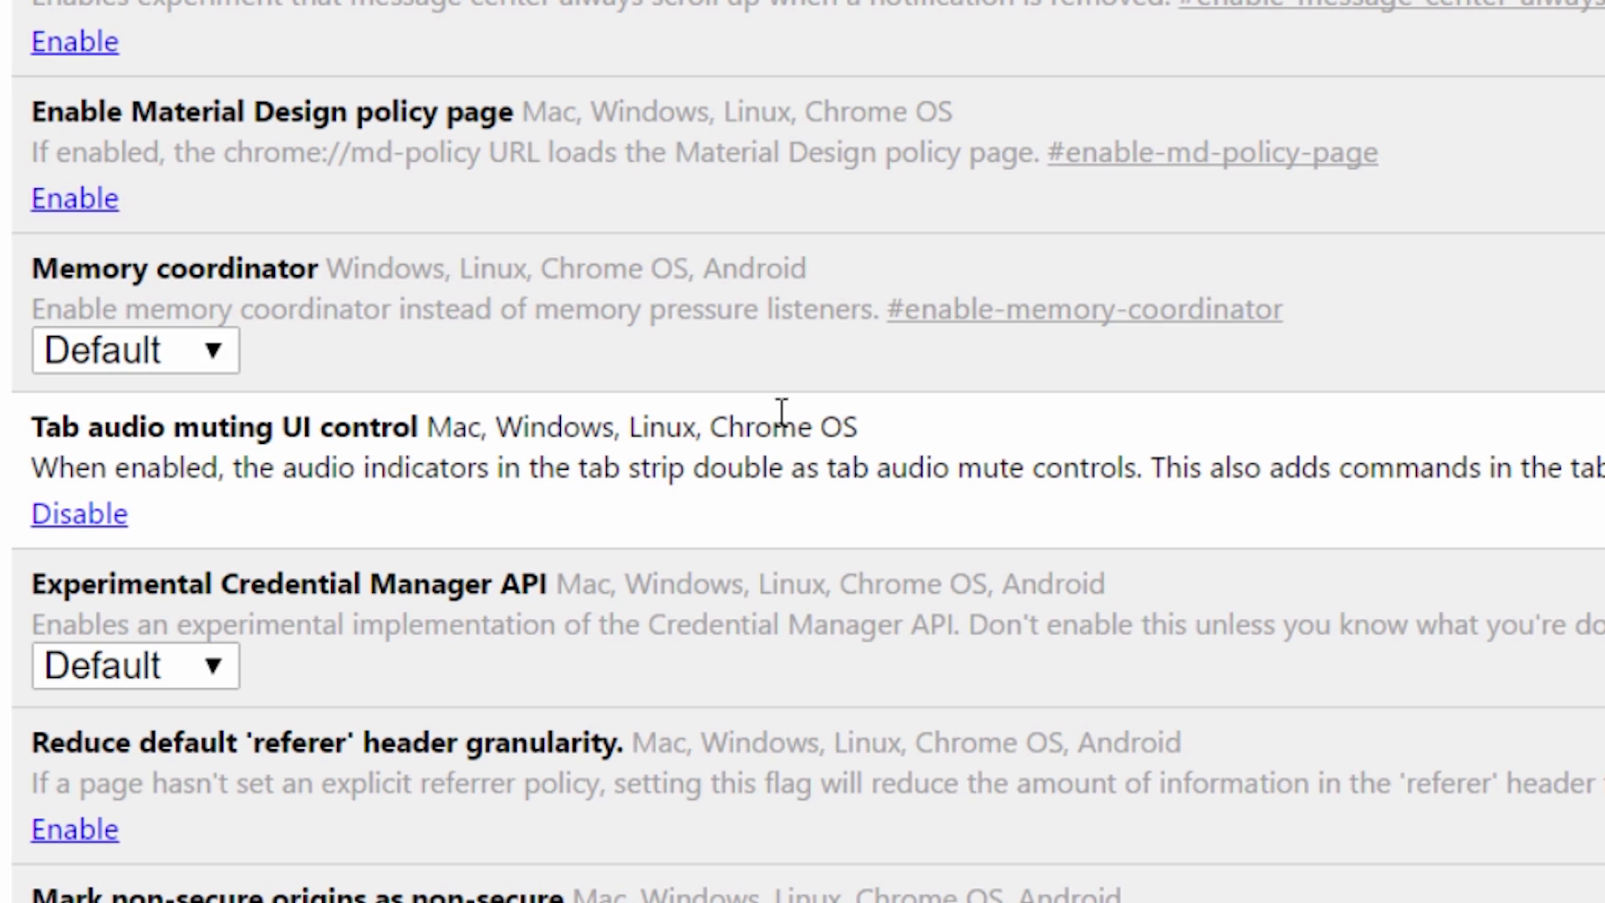
Step: Toggle the Tab audio muting flag off and back on, then mute the YouTube tab's speaker icon
{"action": "left_click", "coordinate": [79, 525]}
{"action": "left_click", "coordinate": [83, 526]}
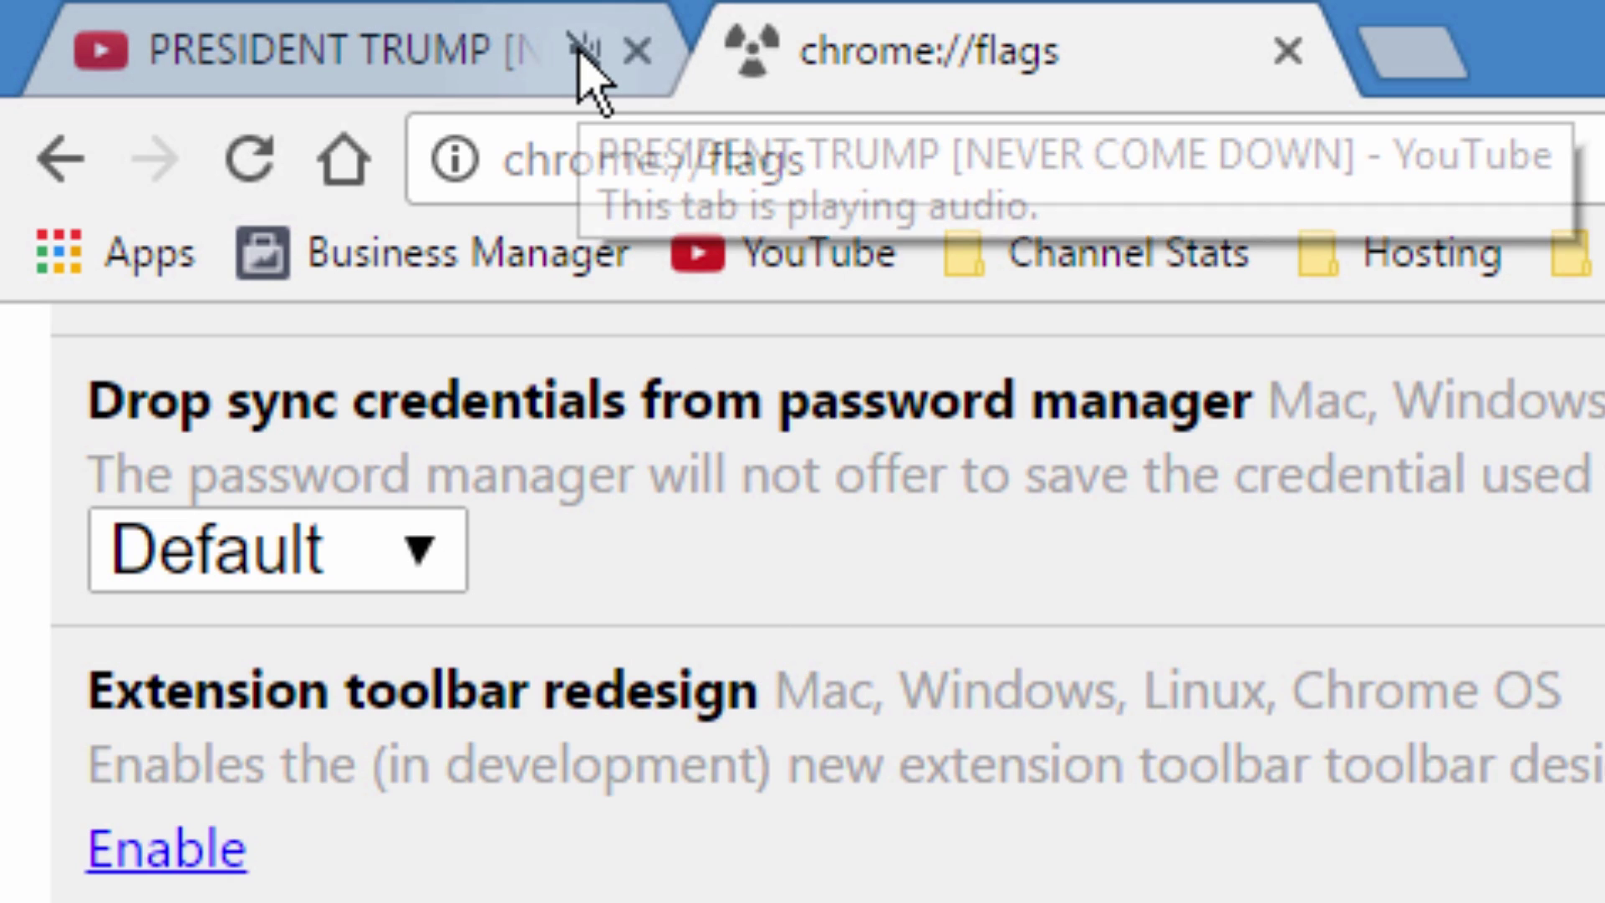
{"action": "left_click", "coordinate": [583, 52]}
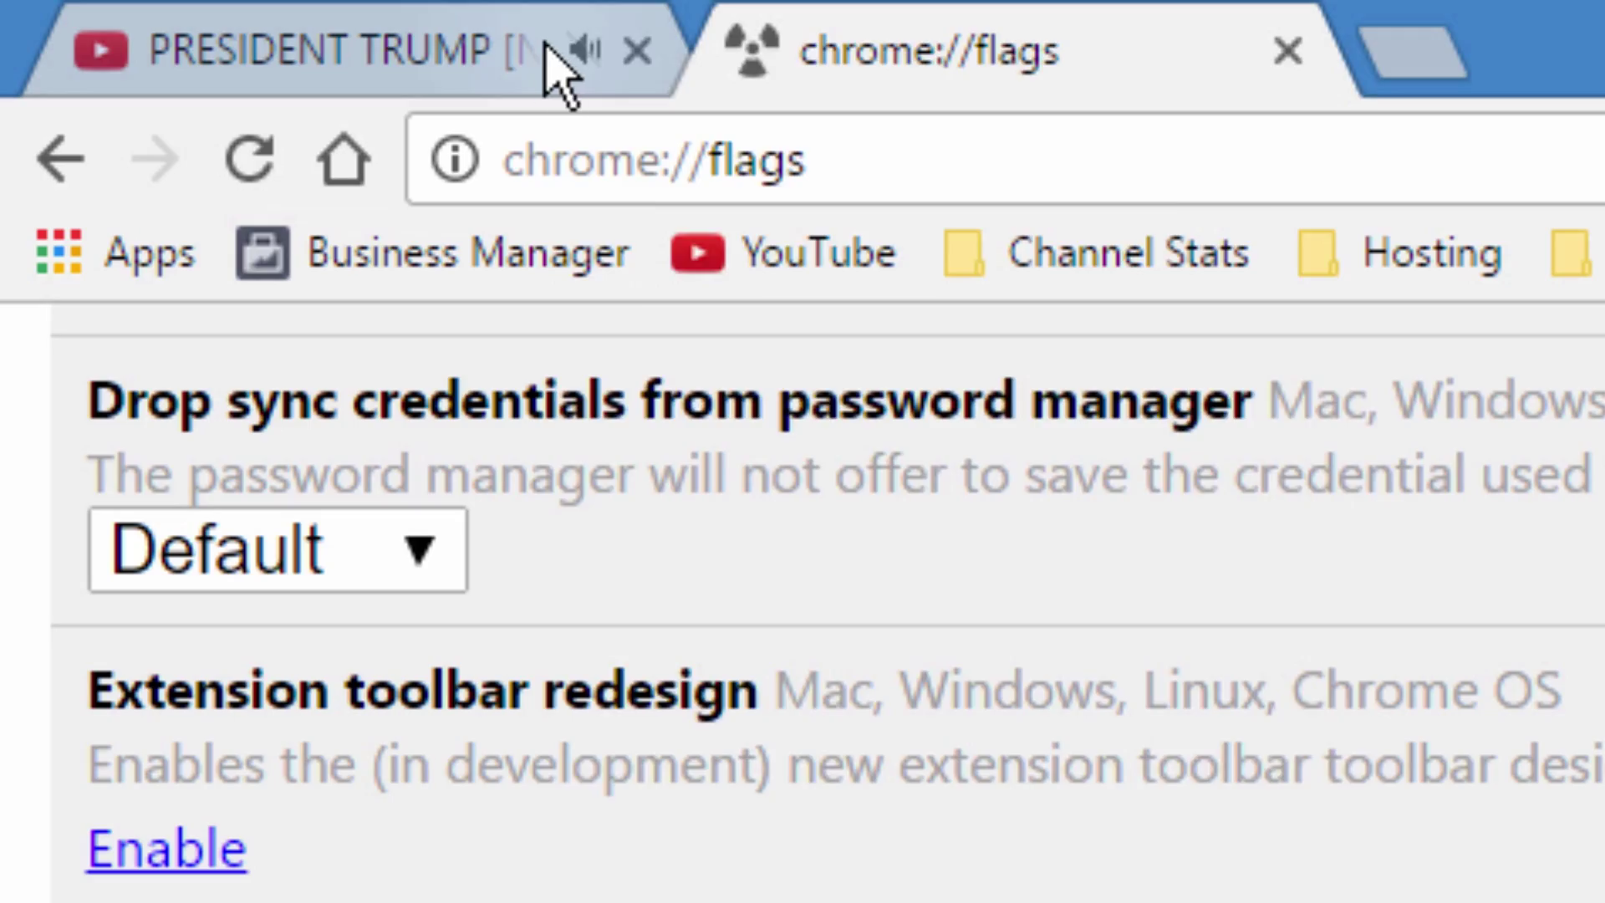
Step: Unmute and then re-mute the YouTube tab with its right-click Mute/Unmute tab option
{"action": "right_click", "coordinate": [547, 63]}
{"action": "key", "text": "Escape"}
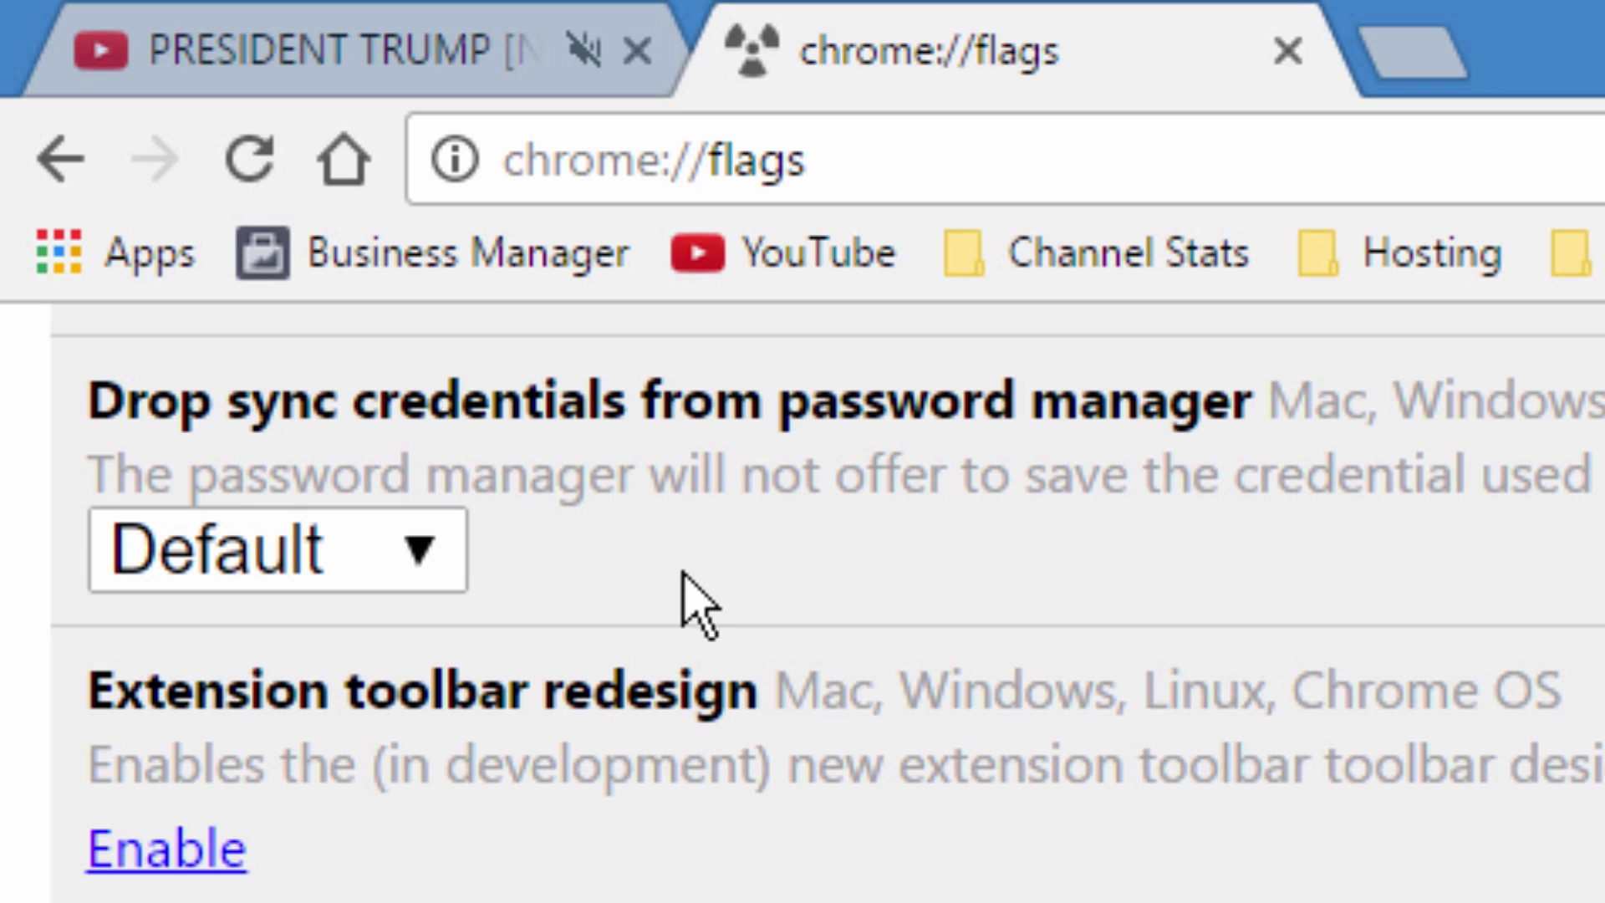
{"action": "right_click", "coordinate": [531, 63]}
{"action": "left_click", "coordinate": [727, 473]}
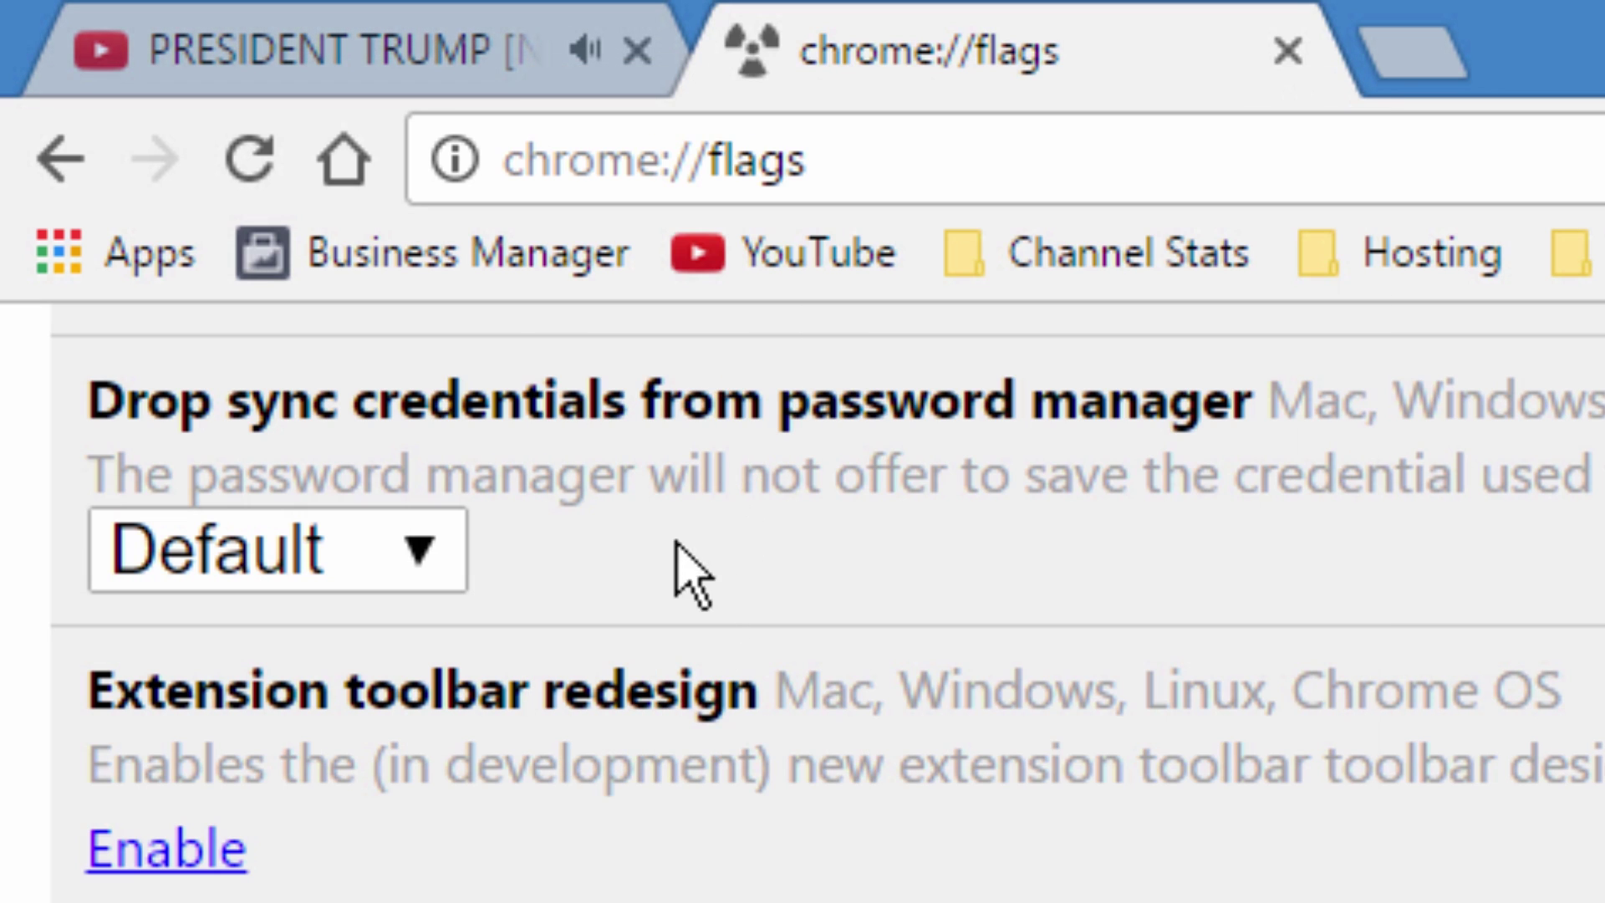
{"action": "right_click", "coordinate": [510, 59]}
{"action": "left_click", "coordinate": [756, 466]}
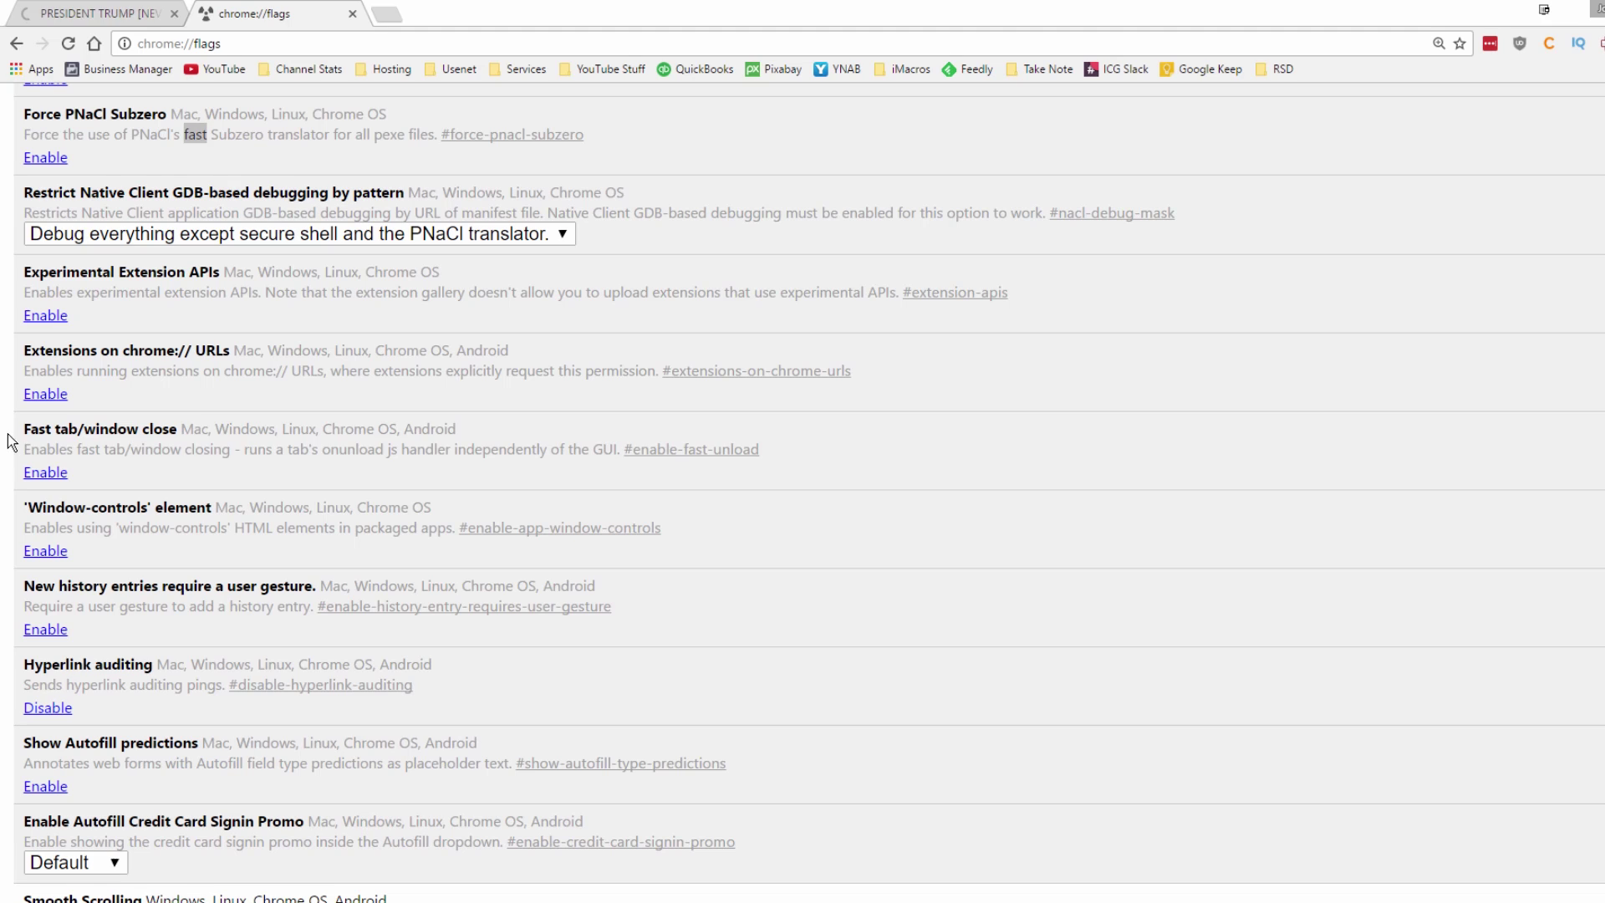
{"action": "left_click_drag", "start_coordinate": [8, 434], "coordinate": [312, 468]}
Step: Enable the Fast tab/window close flag, close a Google tab, and highlight the Smooth Scrolling entry
{"action": "left_click", "coordinate": [17, 530]}
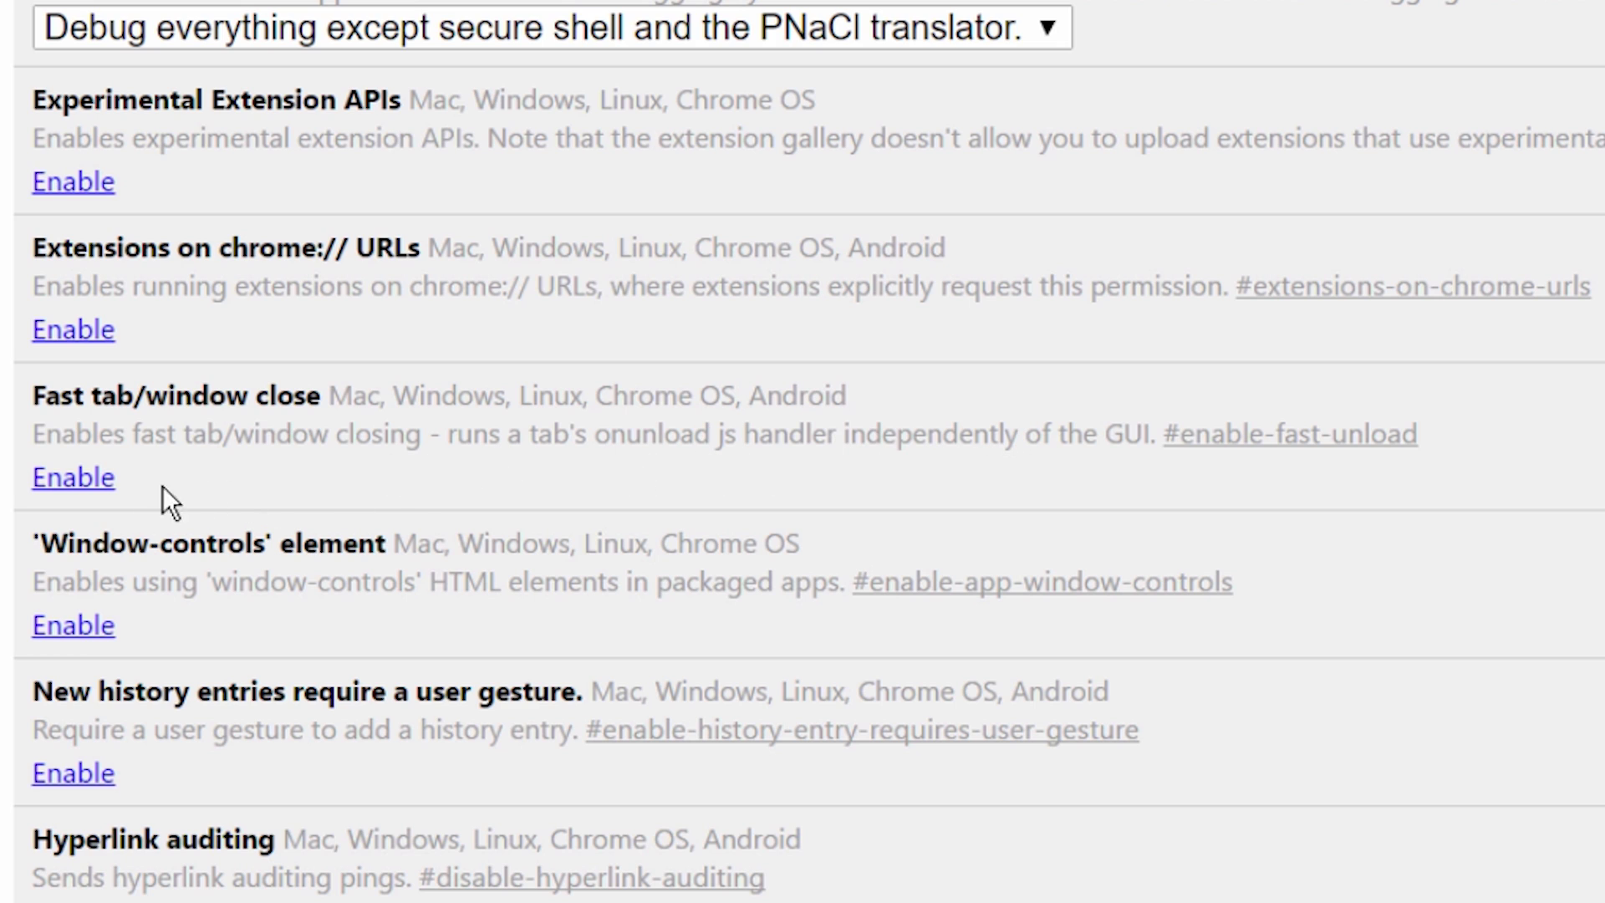
{"action": "left_click", "coordinate": [74, 479]}
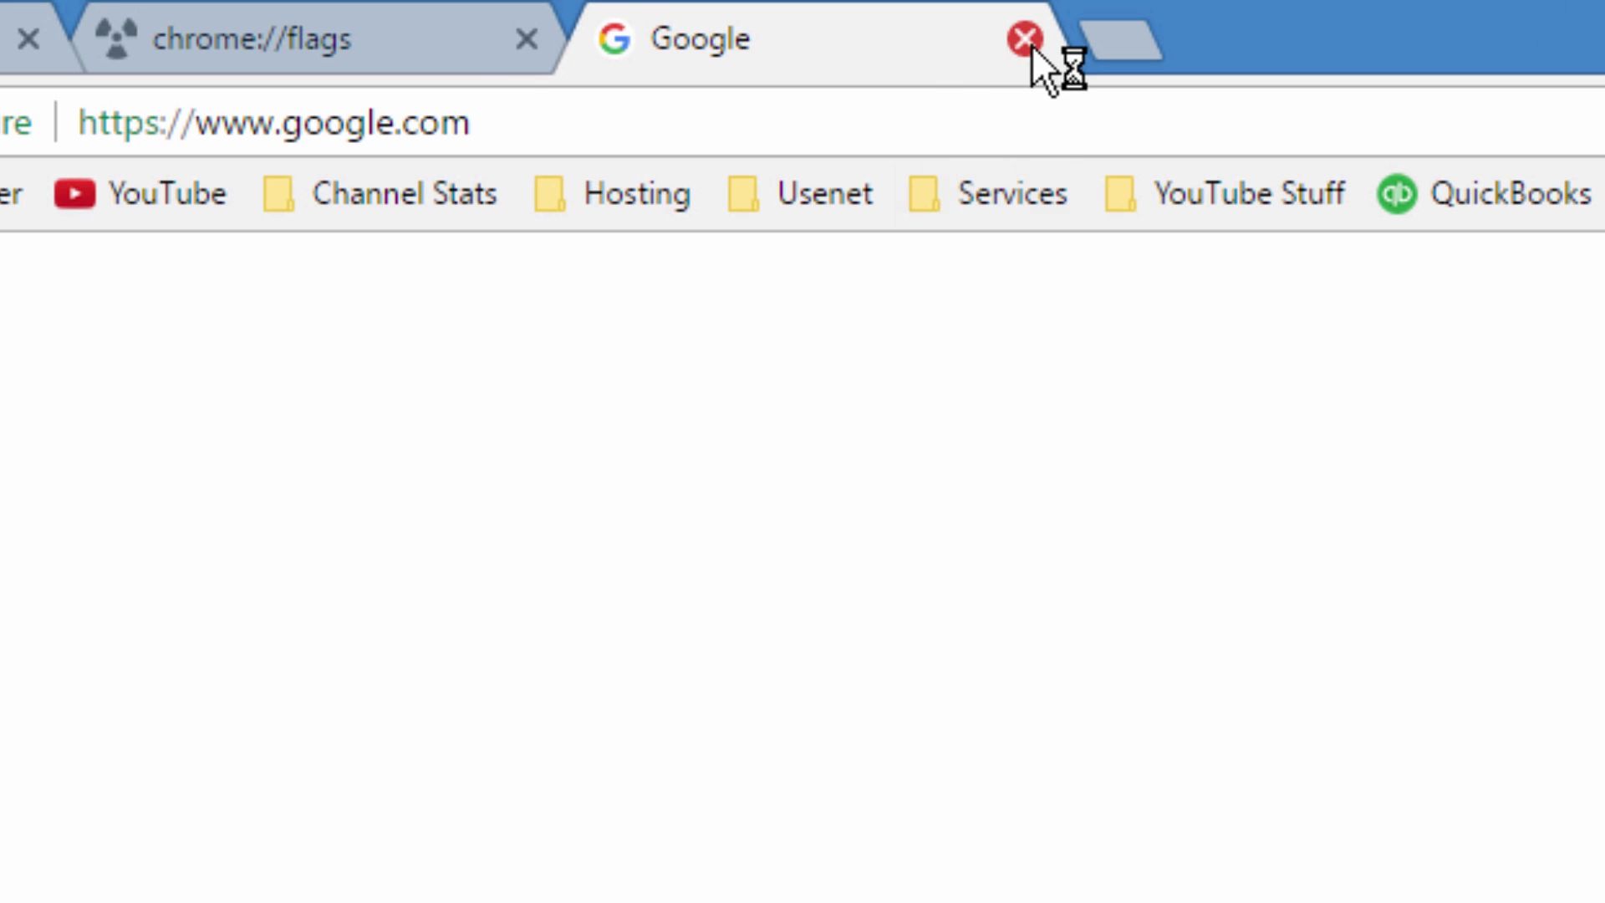
{"action": "left_click", "coordinate": [531, 15]}
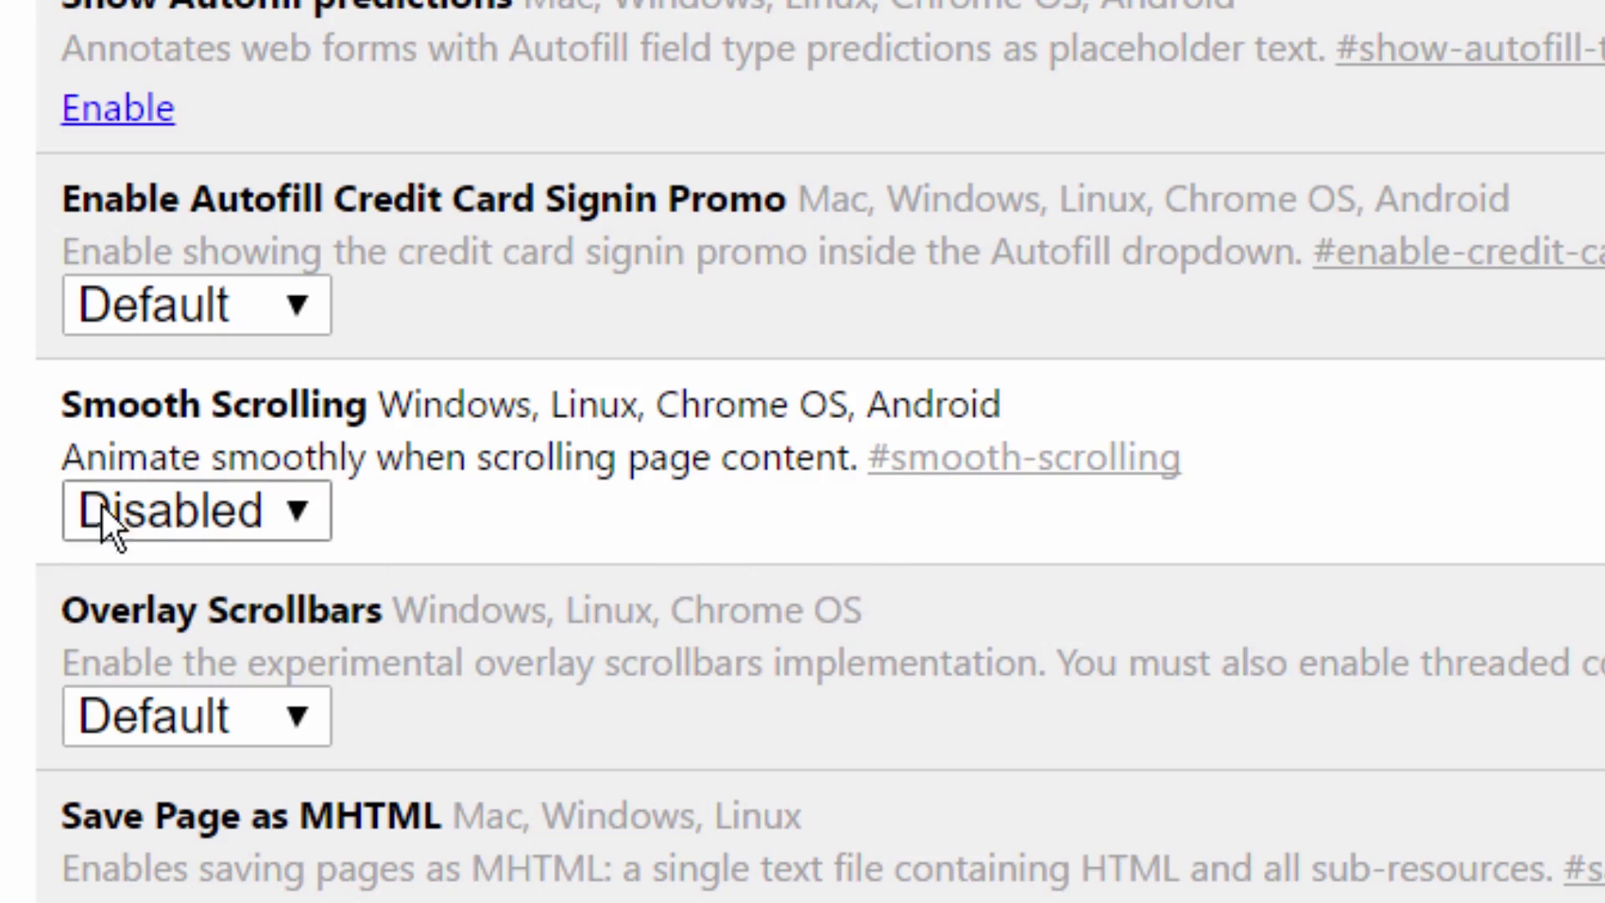
{"action": "left_click_drag", "start_coordinate": [55, 407], "coordinate": [1003, 403]}
{"action": "left_click", "coordinate": [1080, 393]}
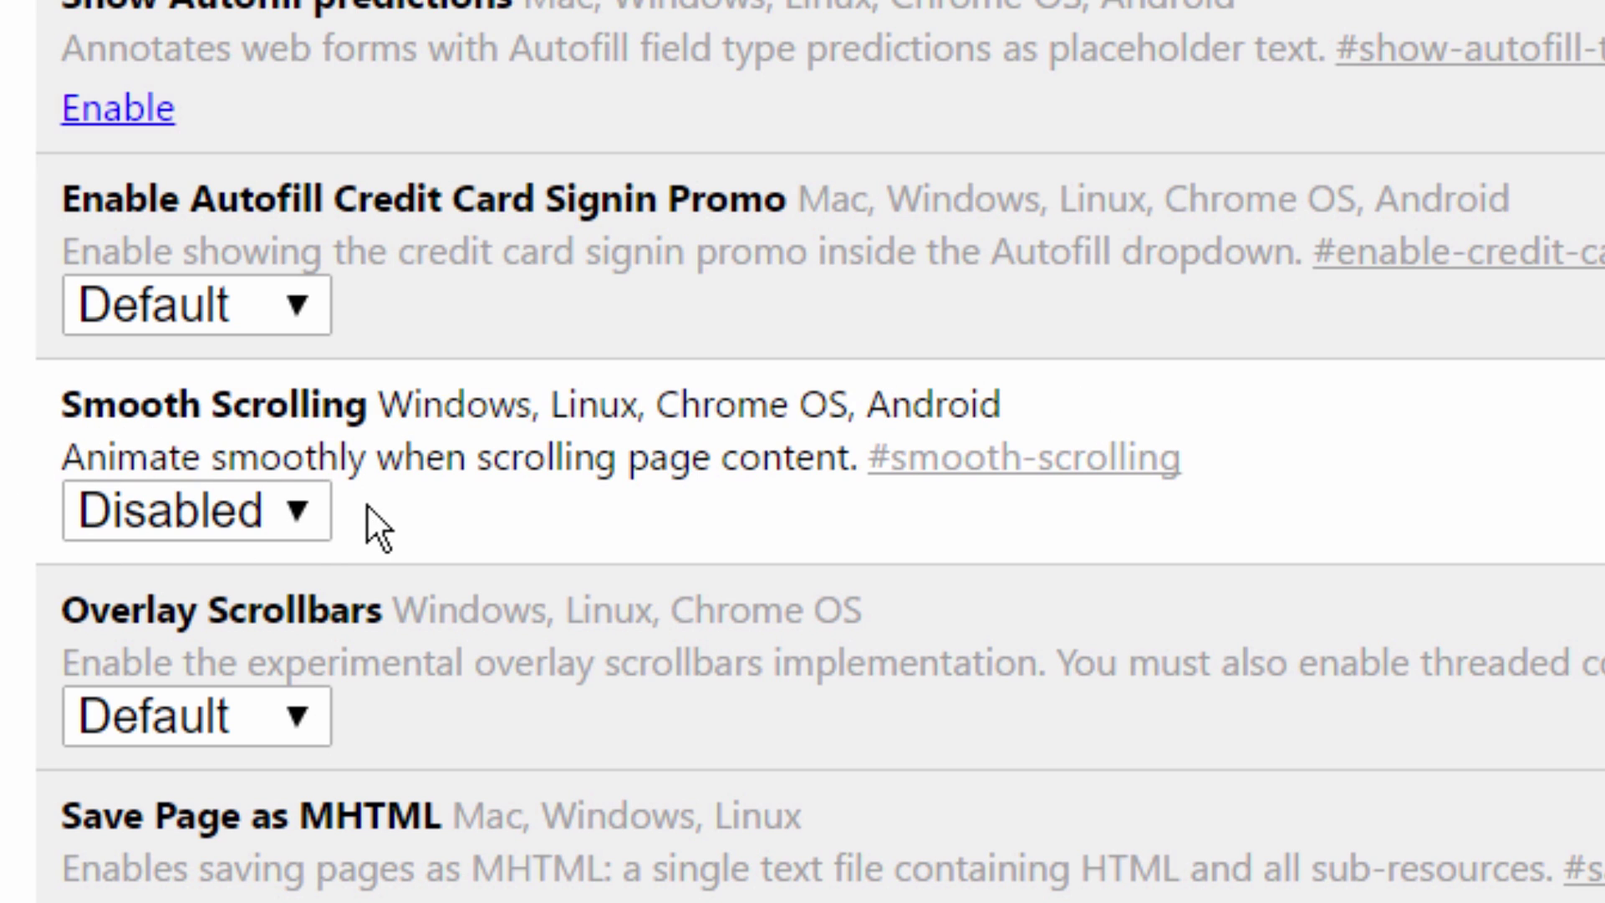
{"action": "left_click", "coordinate": [316, 512]}
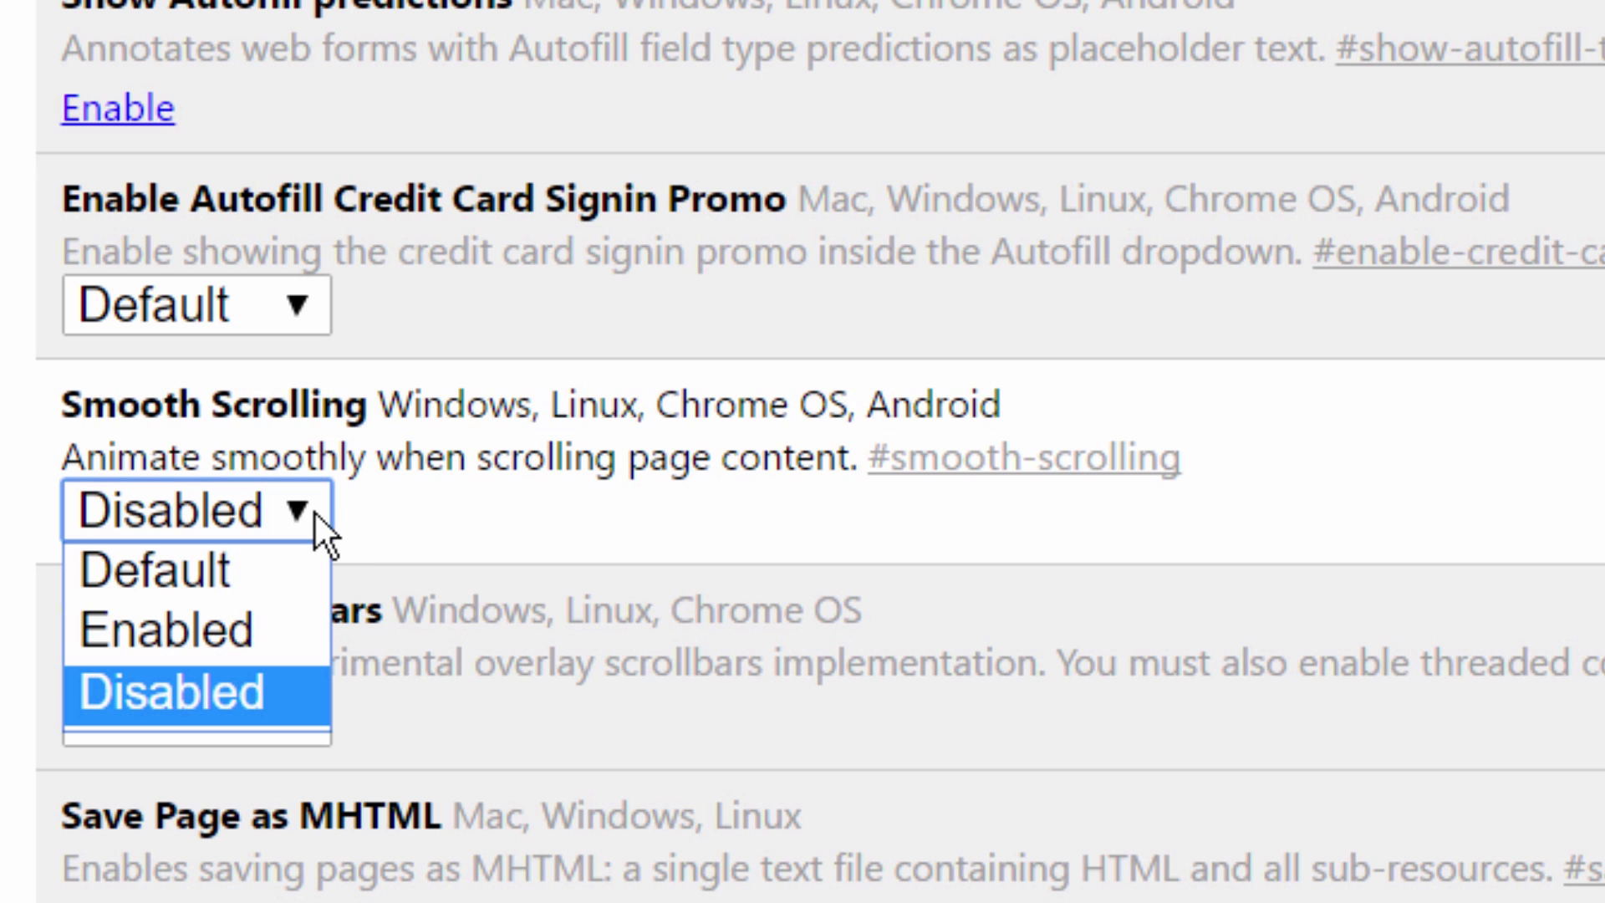
{"action": "left_click", "coordinate": [279, 704]}
{"action": "left_click", "coordinate": [447, 535]}
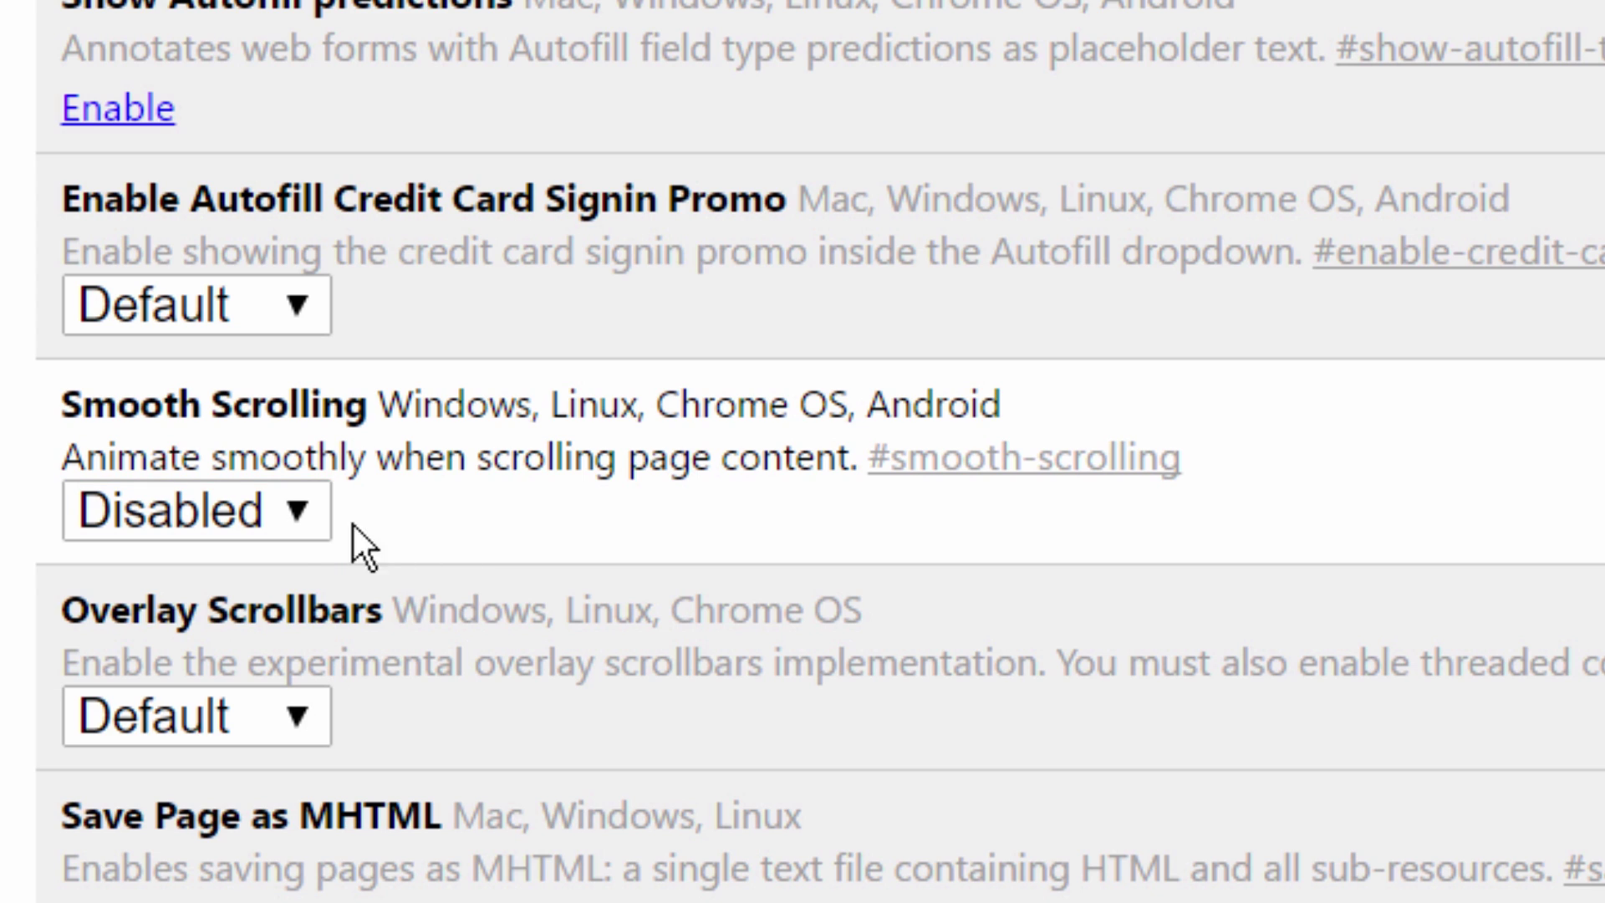
{"action": "left_click", "coordinate": [301, 524]}
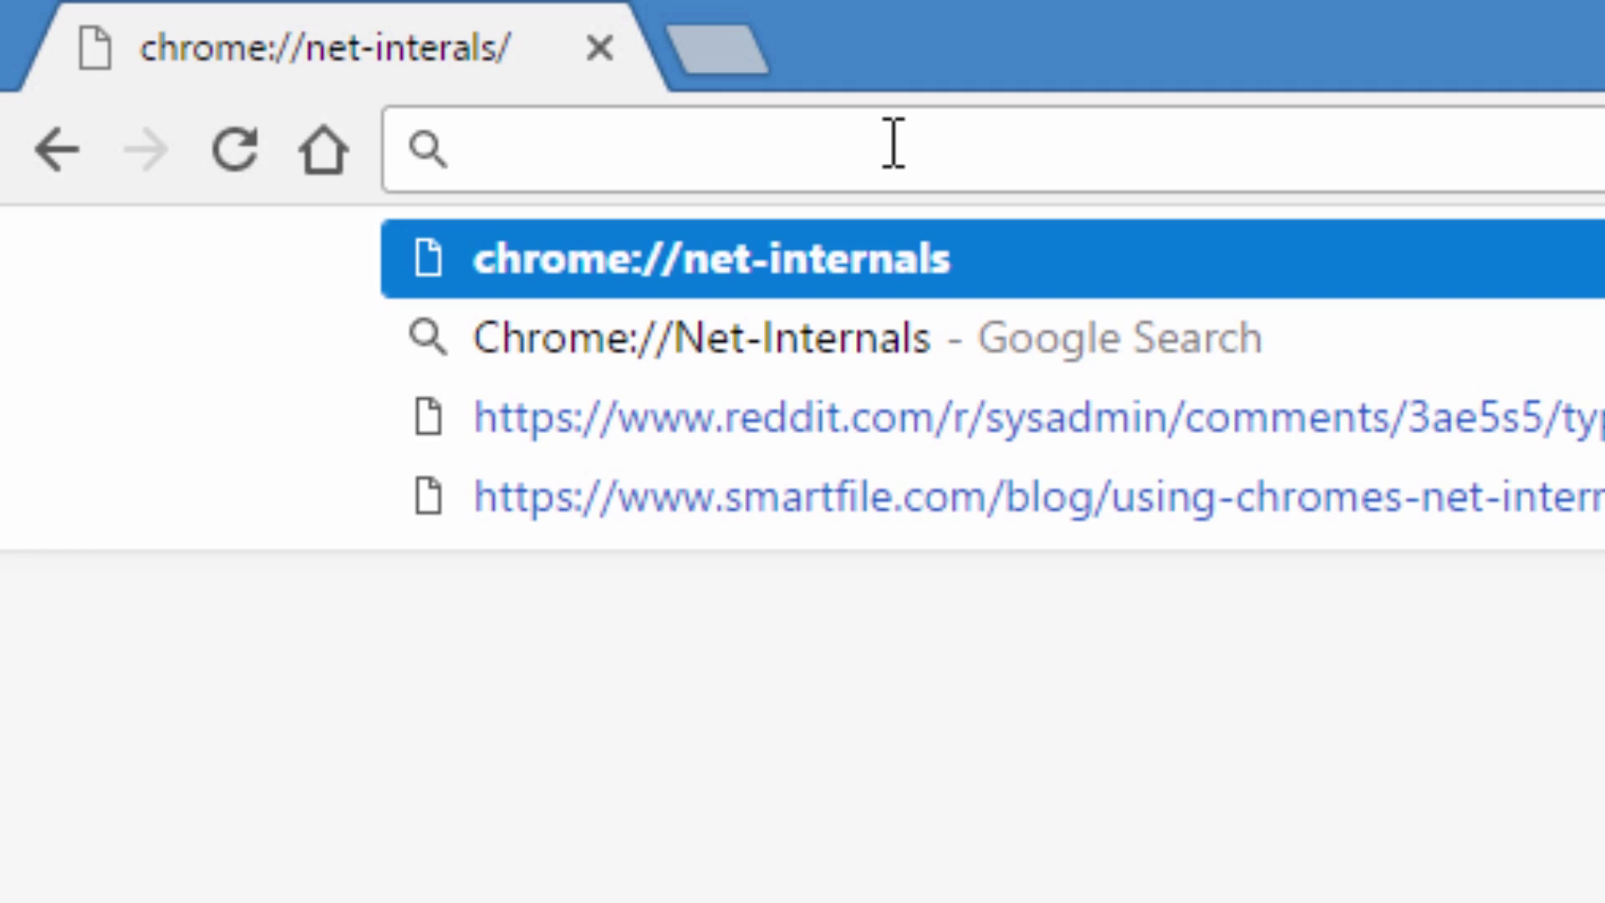
Step: Paste and load chrome://net-internals, then view its Bandwidth and Timeline sections
{"action": "type", "text": "Chrome://Net-Internals"}
{"action": "key", "text": "Return"}
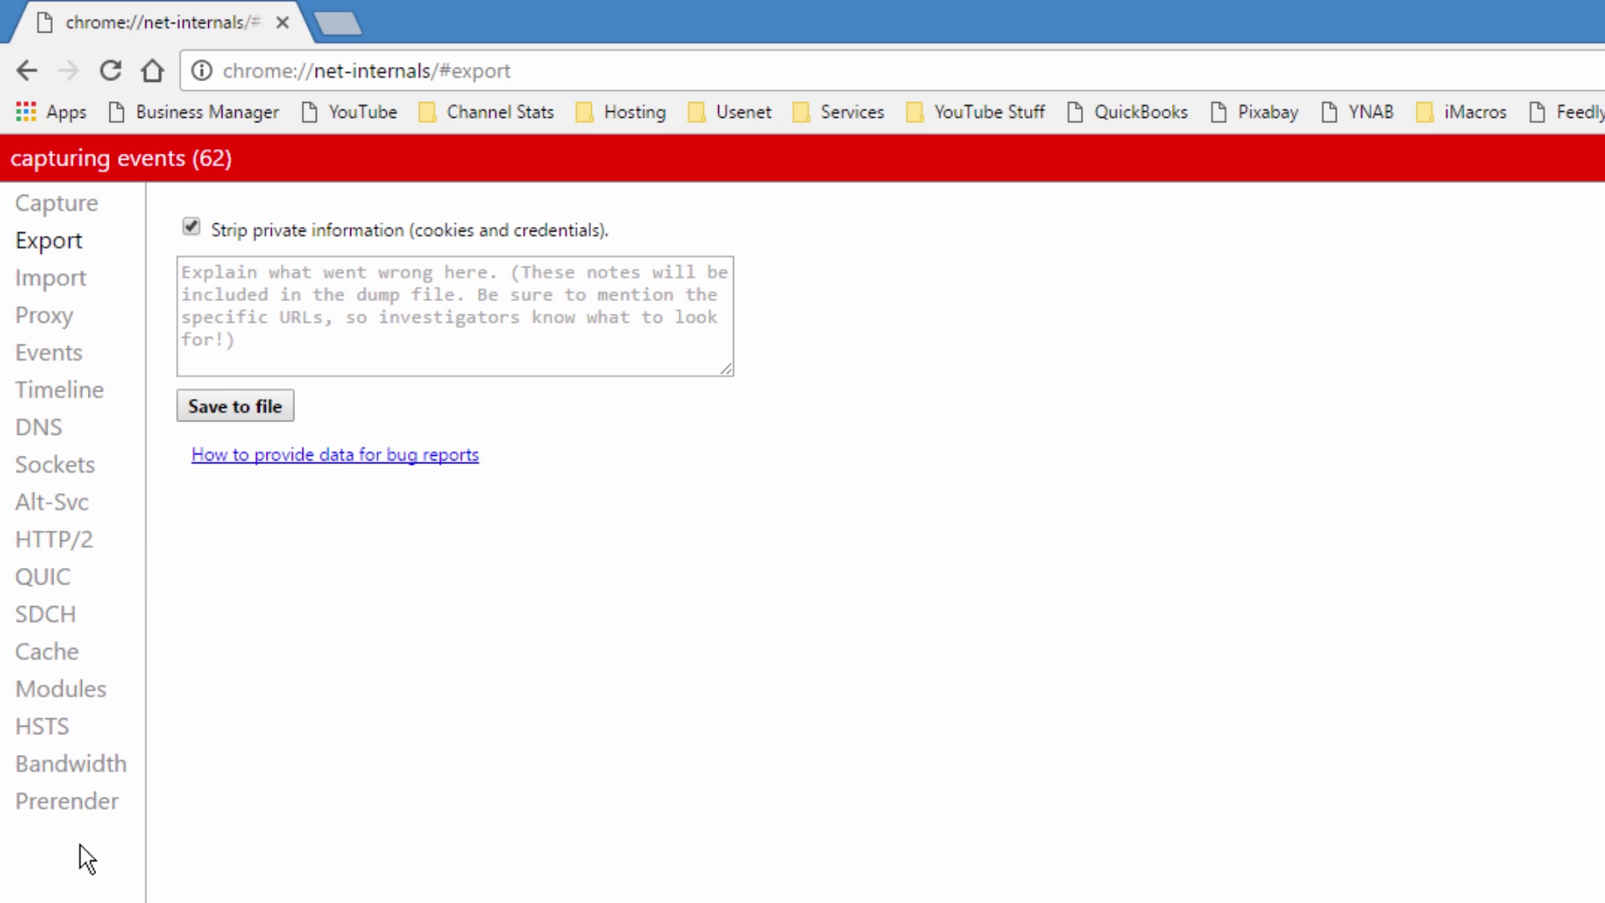
{"action": "left_click", "coordinate": [73, 776]}
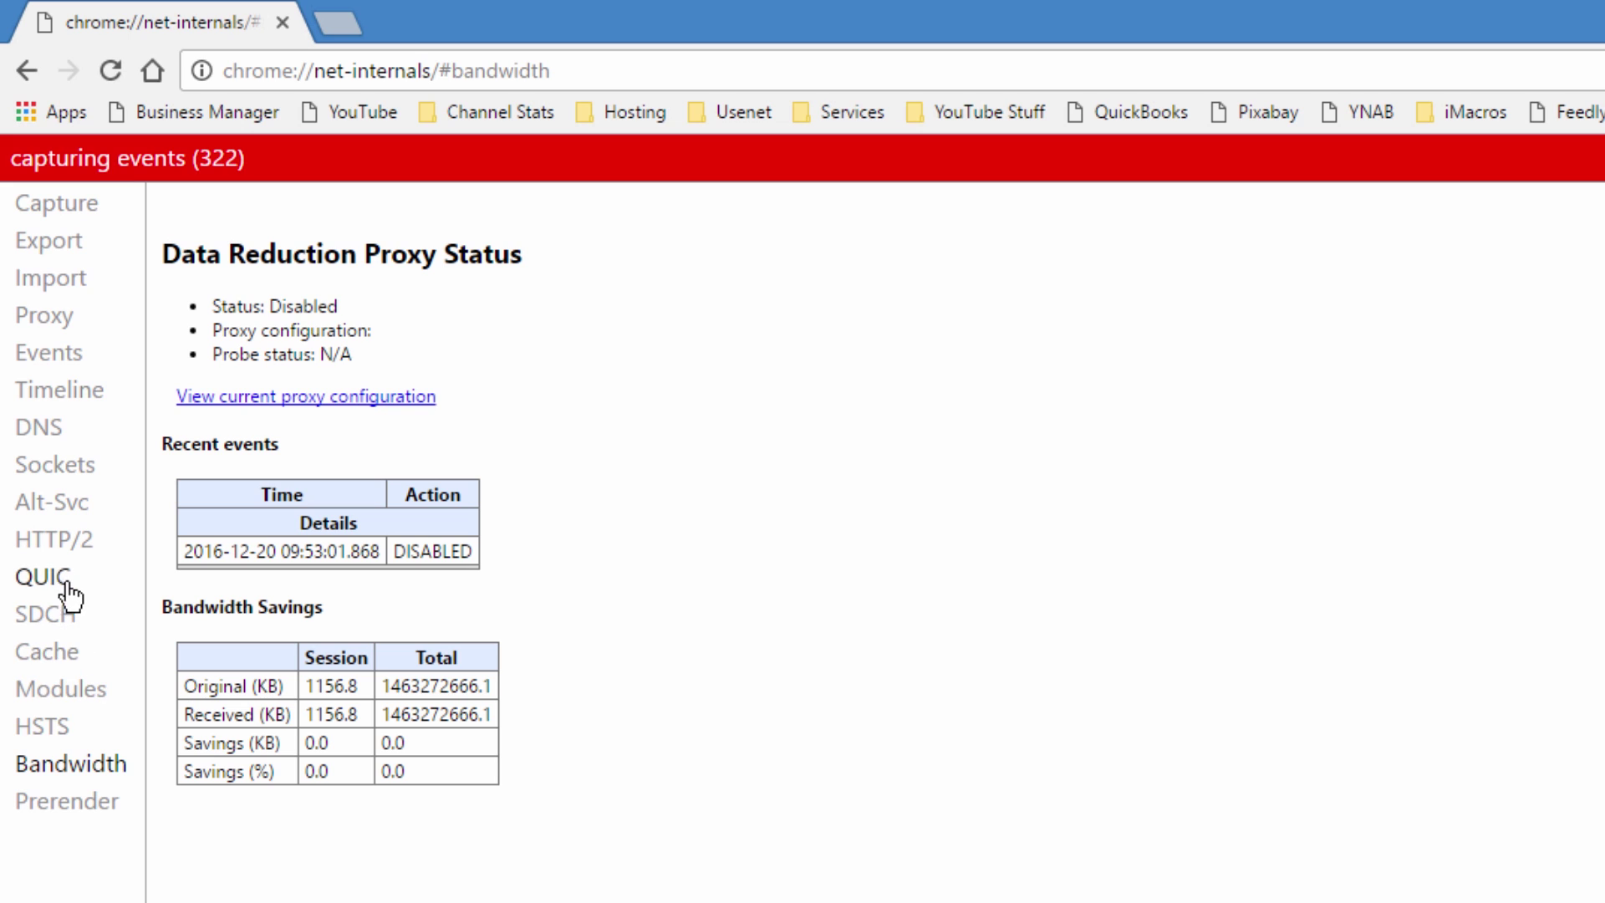
{"action": "left_click", "coordinate": [67, 390]}
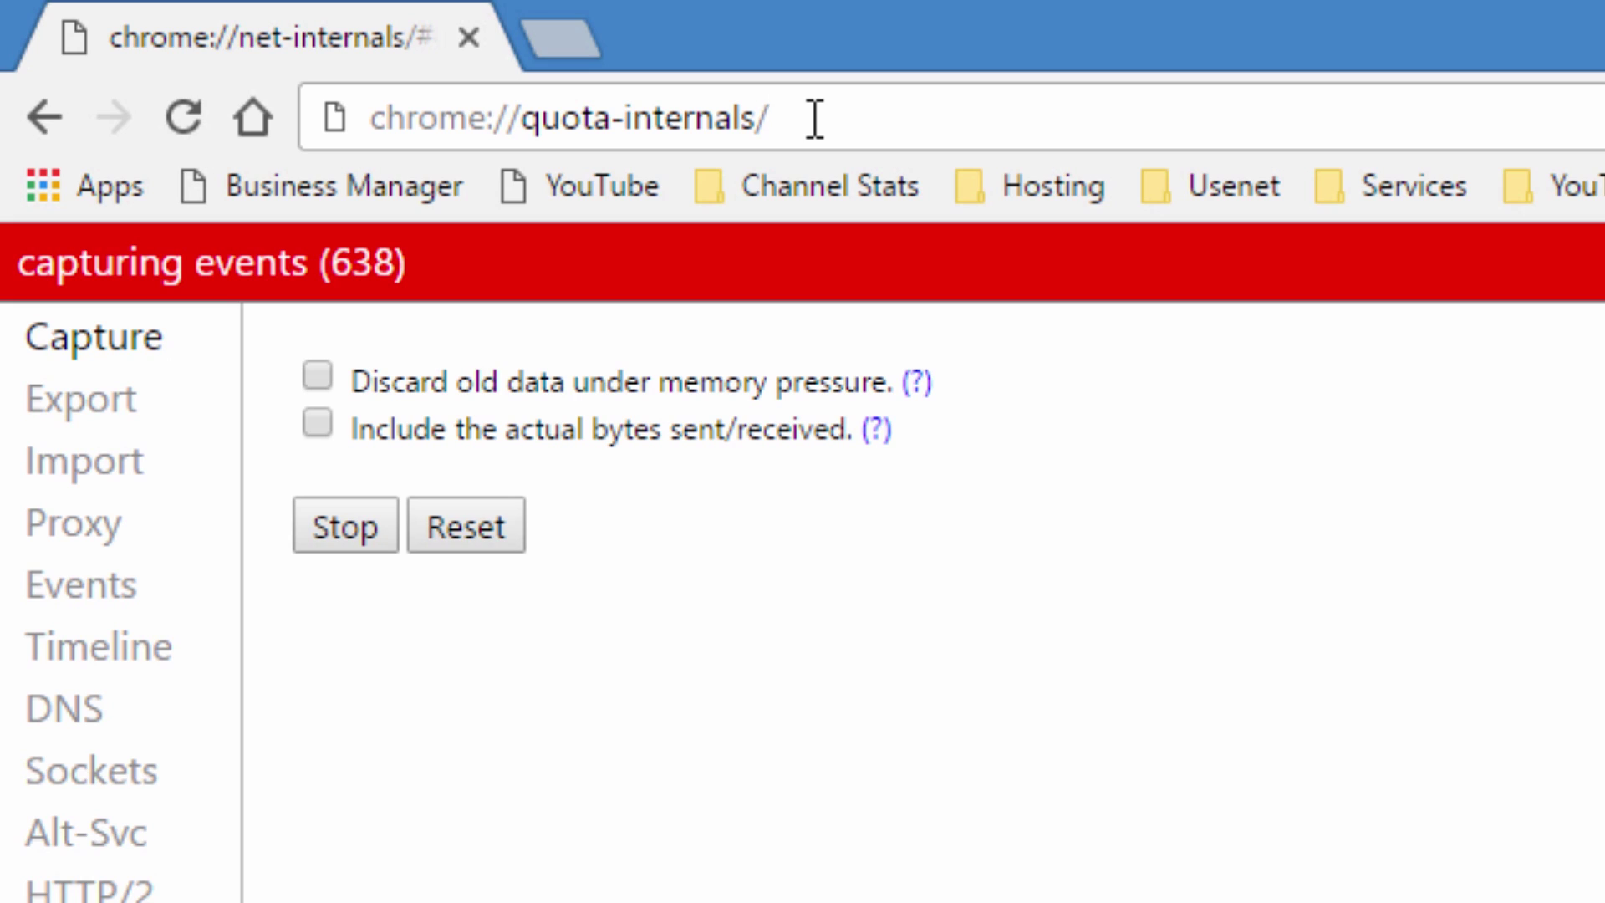
Step: Load chrome://quota-internals, check its Data and Summary tabs, then Usage & Quota's temporary storage node
{"action": "key", "text": "Return"}
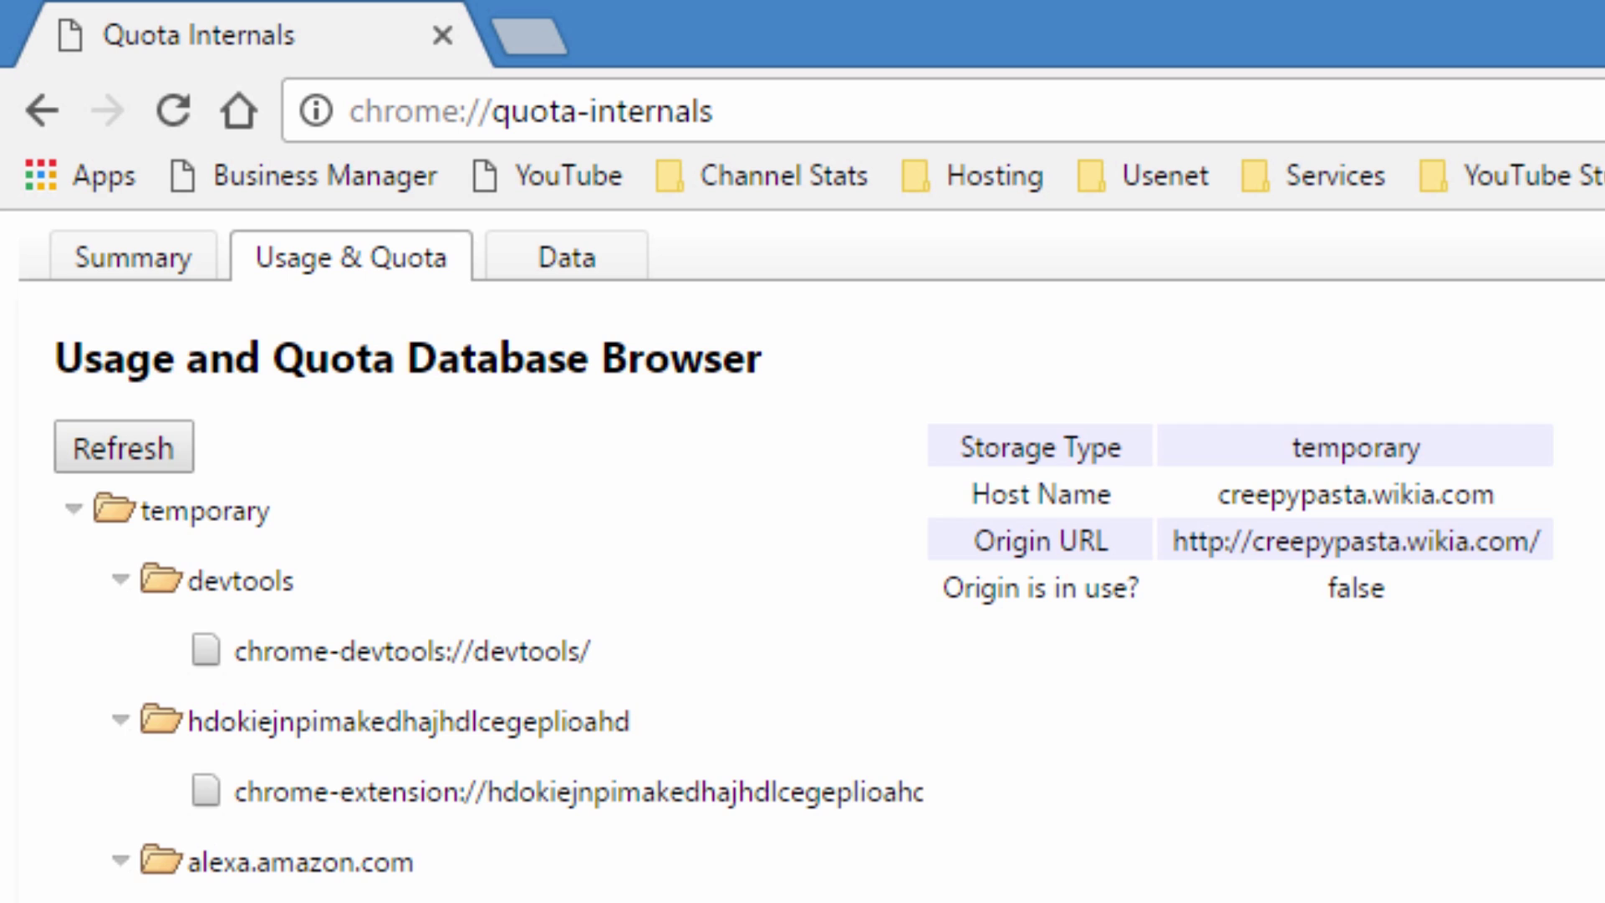
{"action": "left_click", "coordinate": [567, 257]}
{"action": "left_click", "coordinate": [149, 259]}
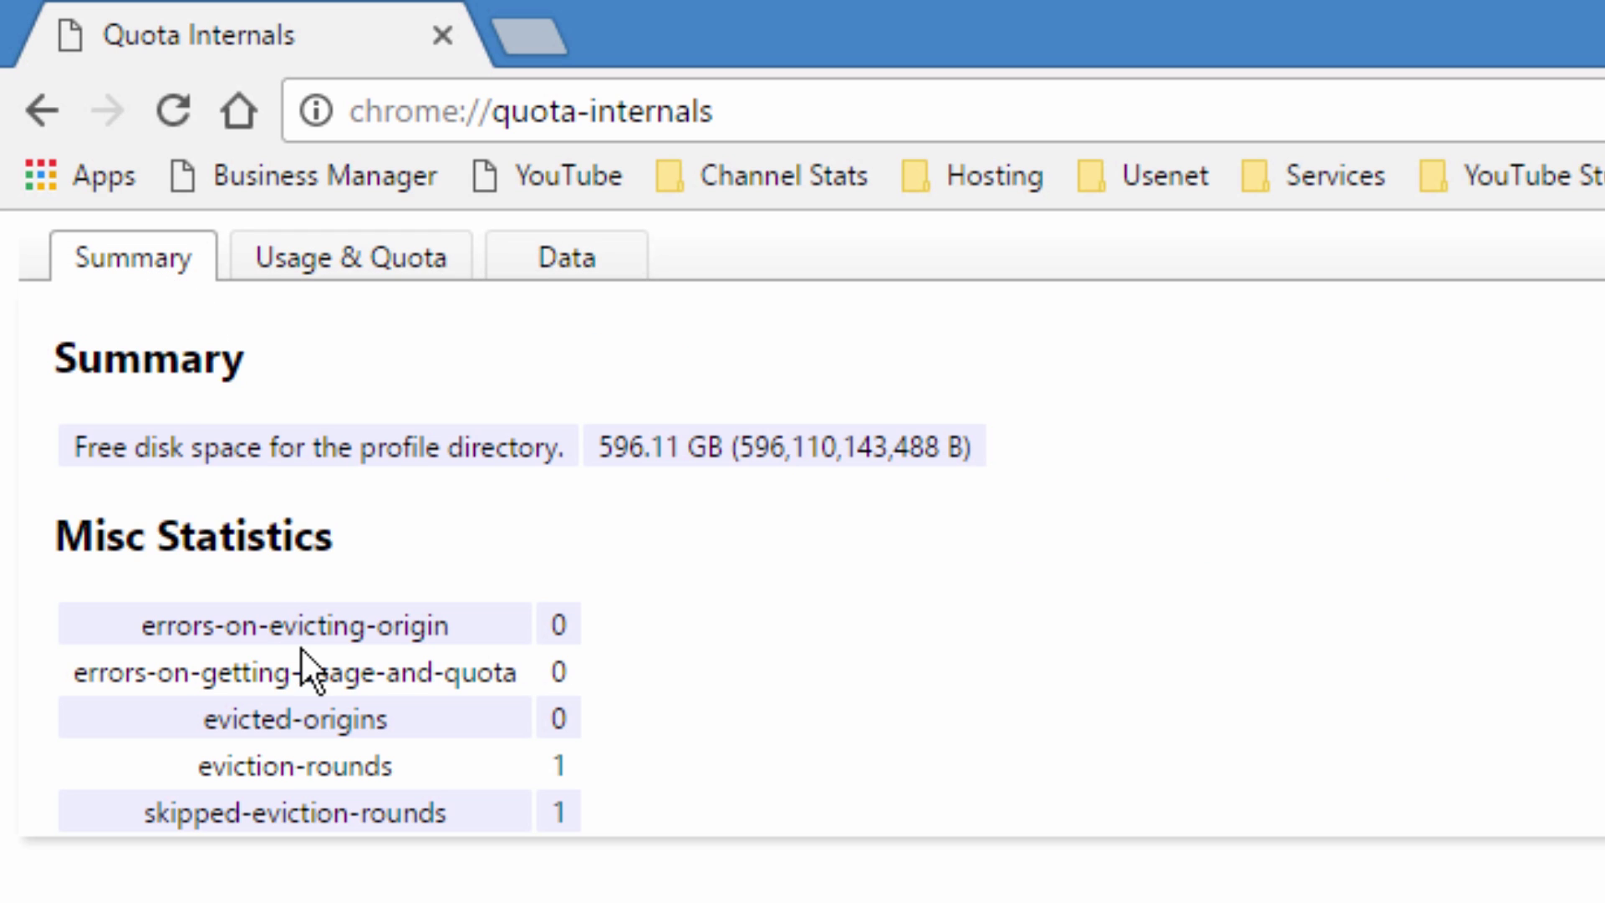
{"action": "left_click_drag", "start_coordinate": [851, 458], "coordinate": [1055, 450]}
{"action": "left_click", "coordinate": [1055, 450]}
{"action": "left_click", "coordinate": [418, 261]}
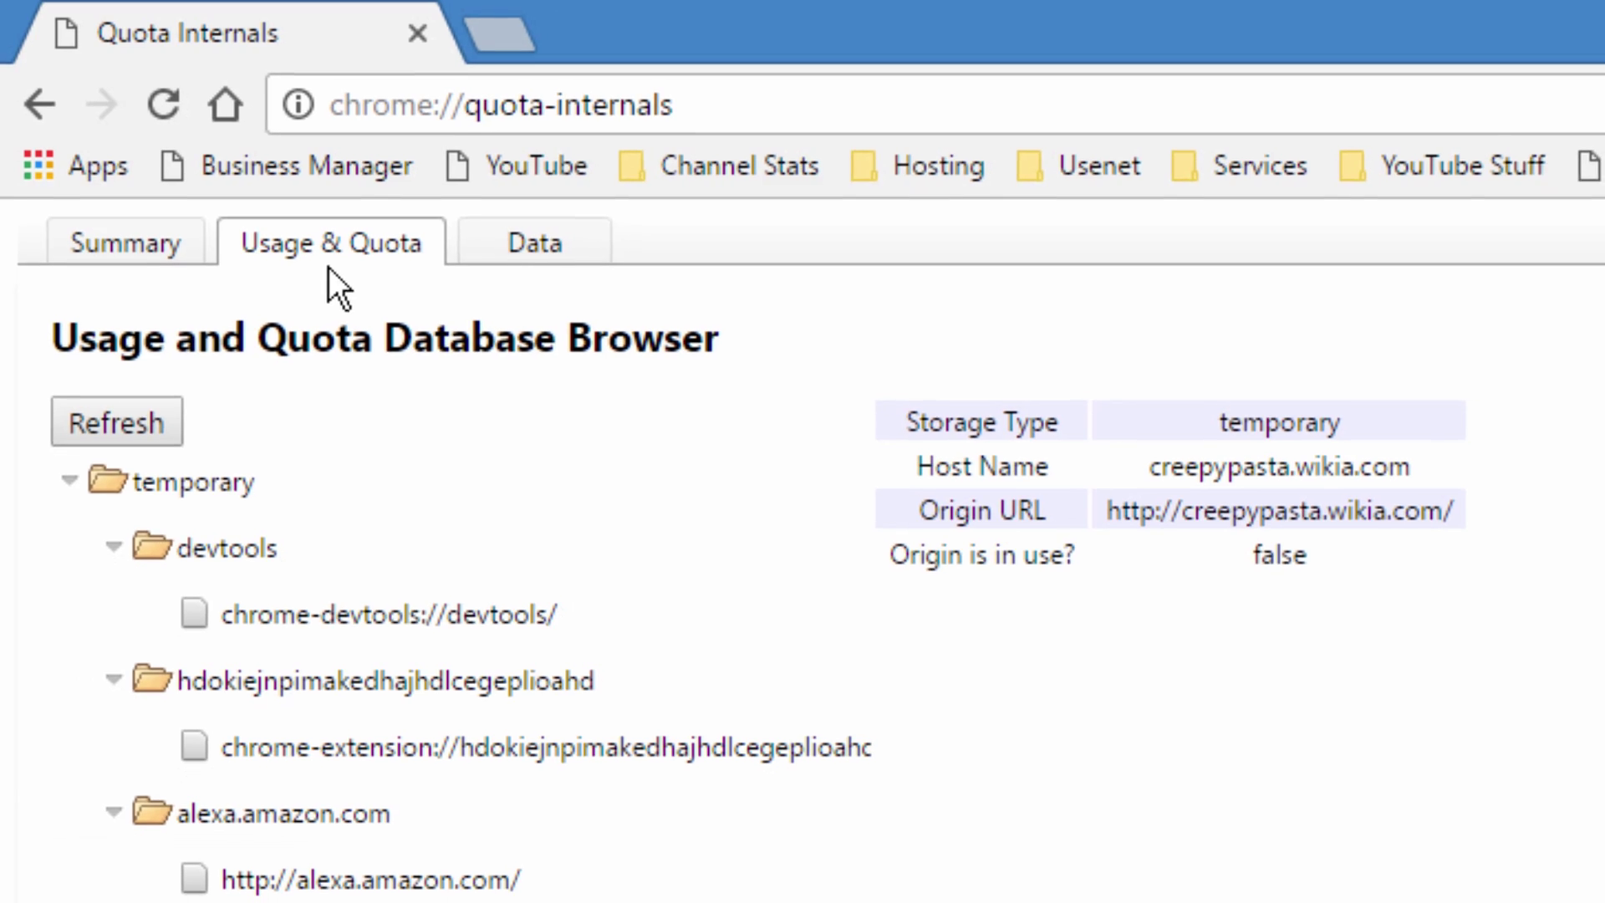
{"action": "left_click", "coordinate": [216, 514]}
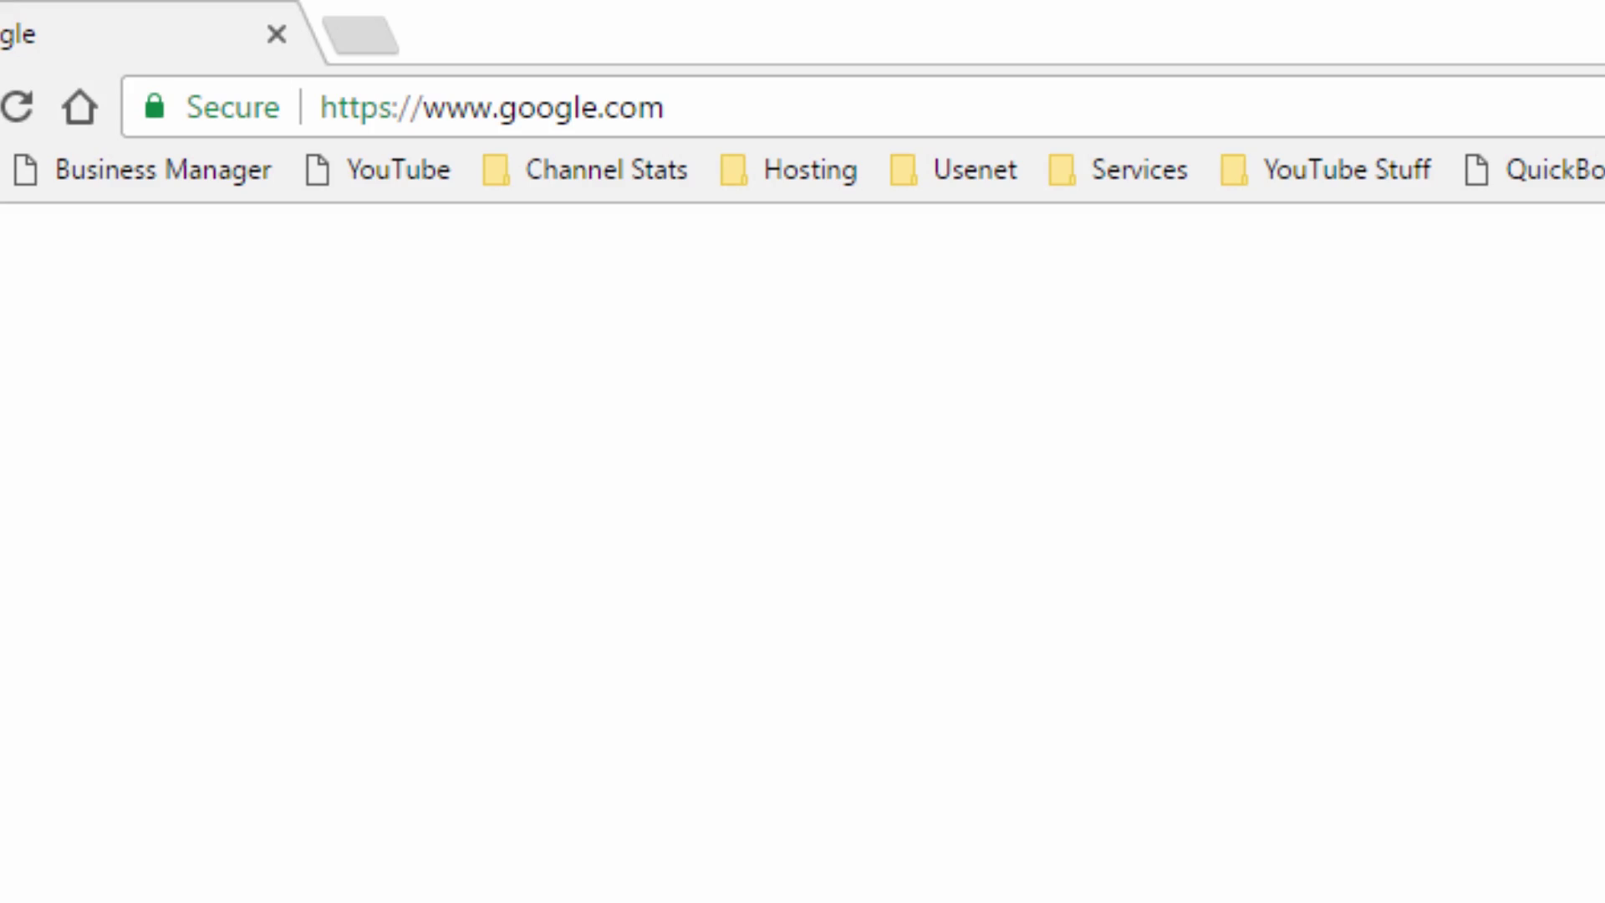
Step: Open Google Waymo.mp4 in a new tab, skip ahead to about 0:47, and pause it
{"action": "left_click_drag", "start_coordinate": [1601, 468], "coordinate": [376, 28]}
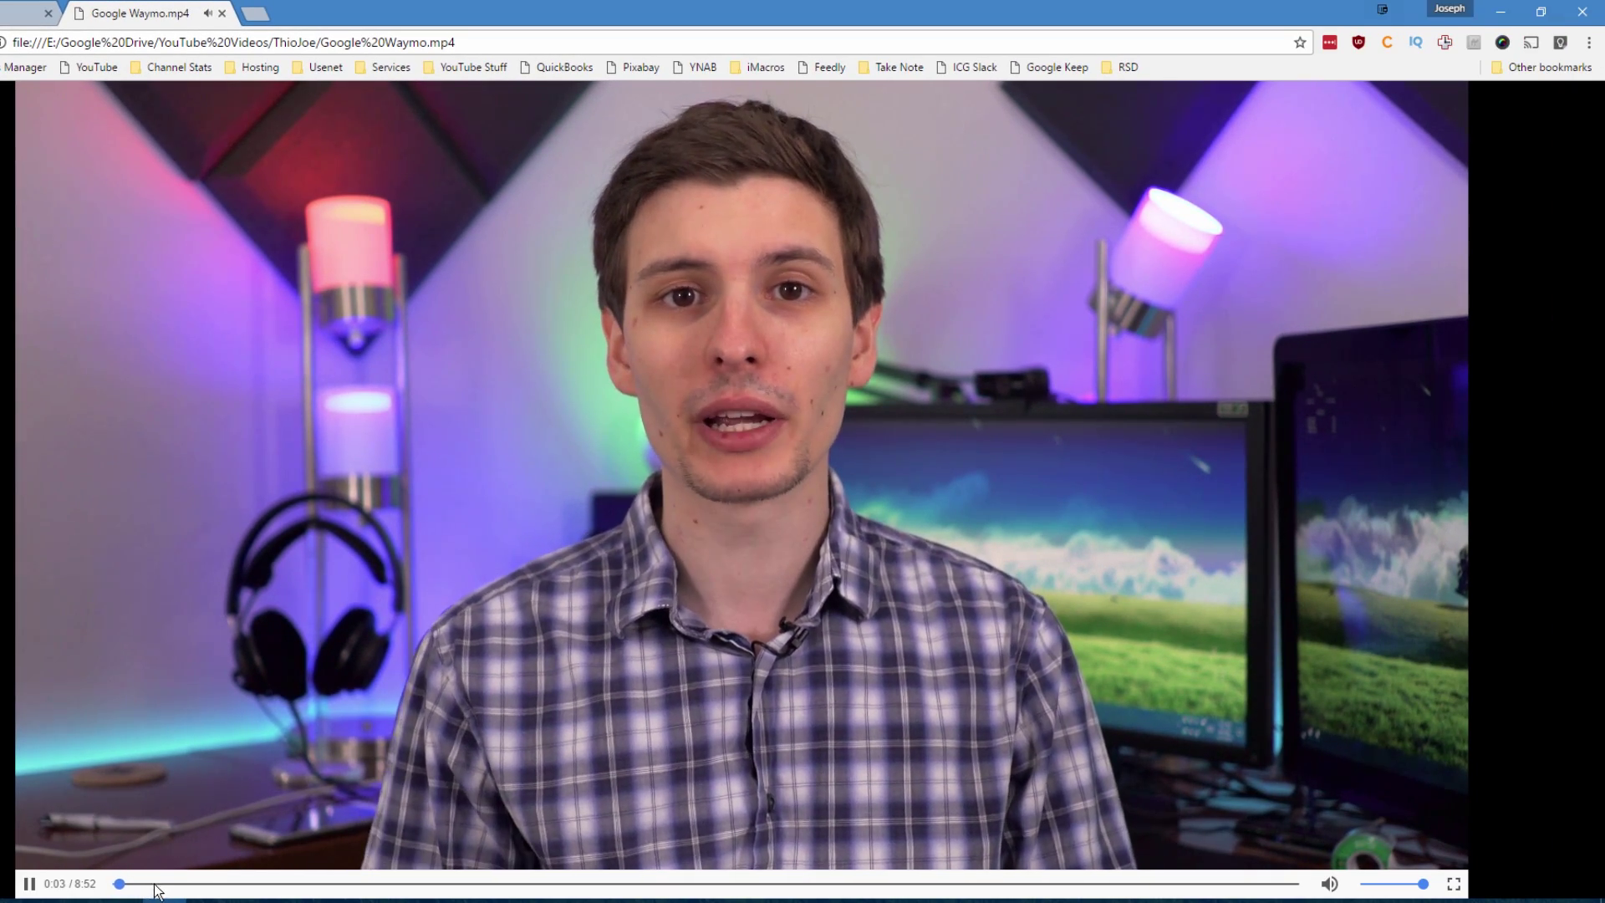
{"action": "left_click", "coordinate": [154, 883]}
{"action": "left_click", "coordinate": [220, 884]}
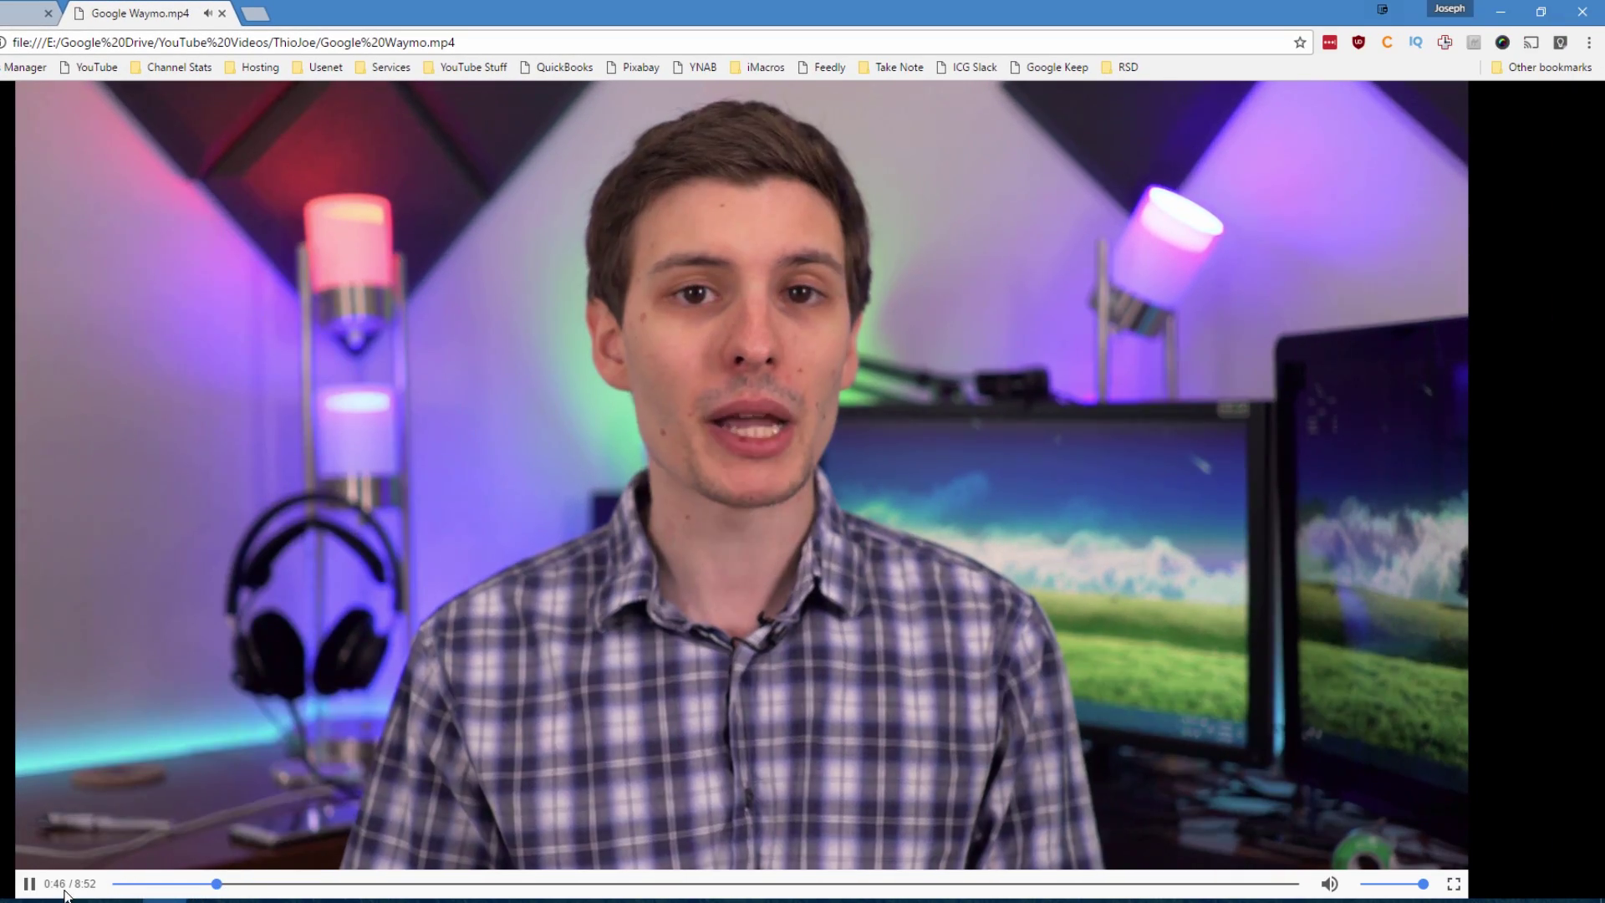
{"action": "left_click", "coordinate": [29, 883]}
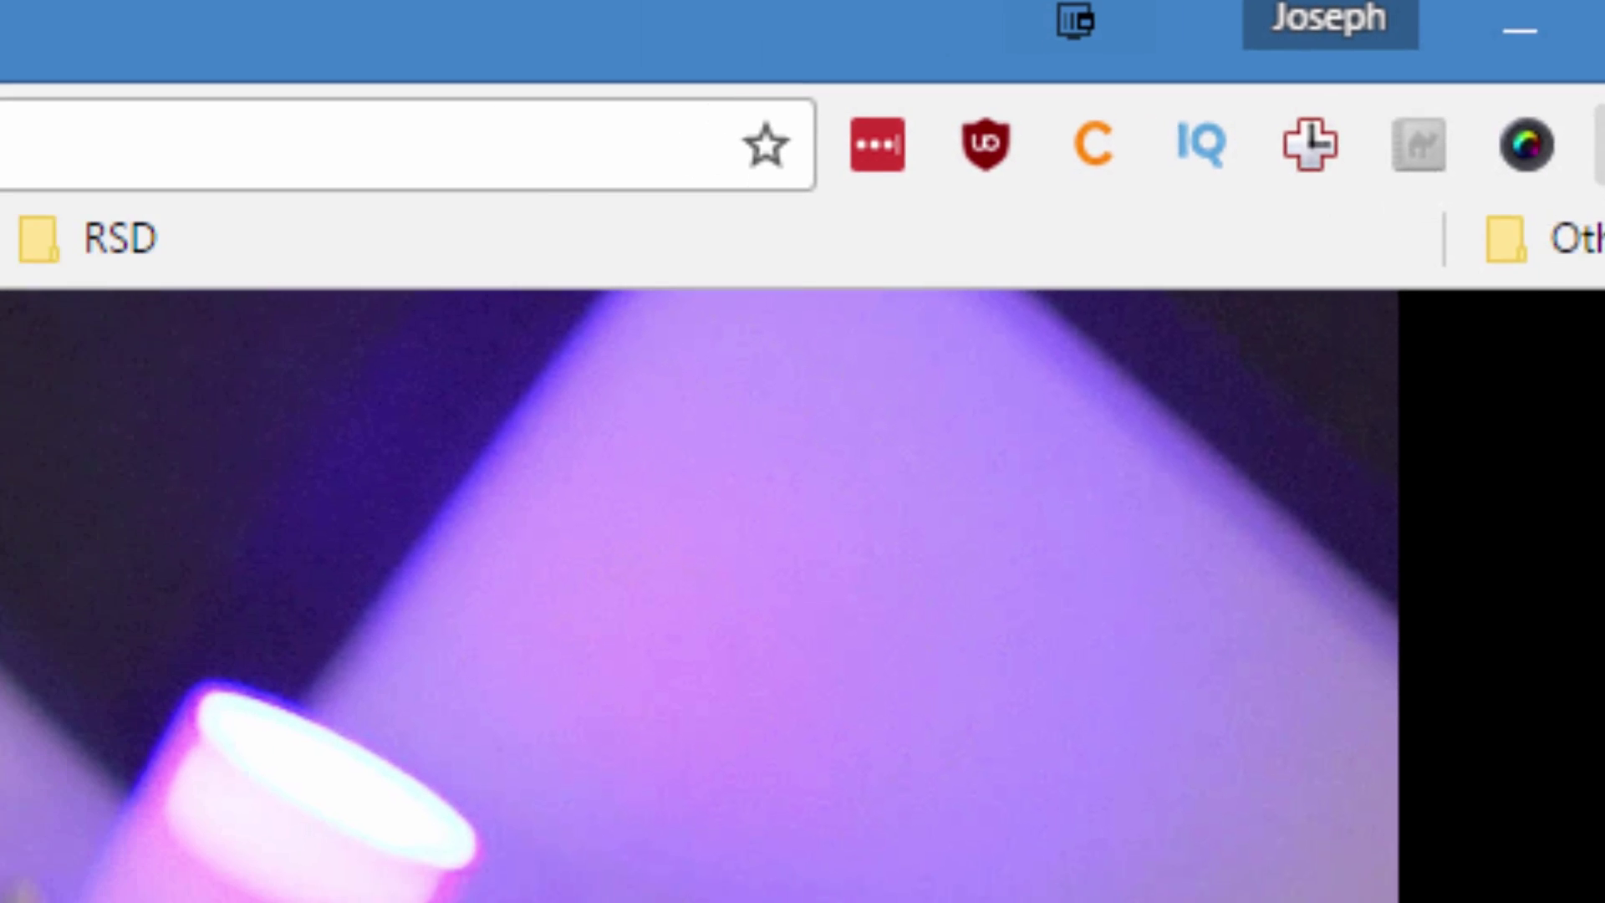
Step: Cast the tab to the Living Room device, then stop casting and close the device list
{"action": "left_click", "coordinate": [1306, 180]}
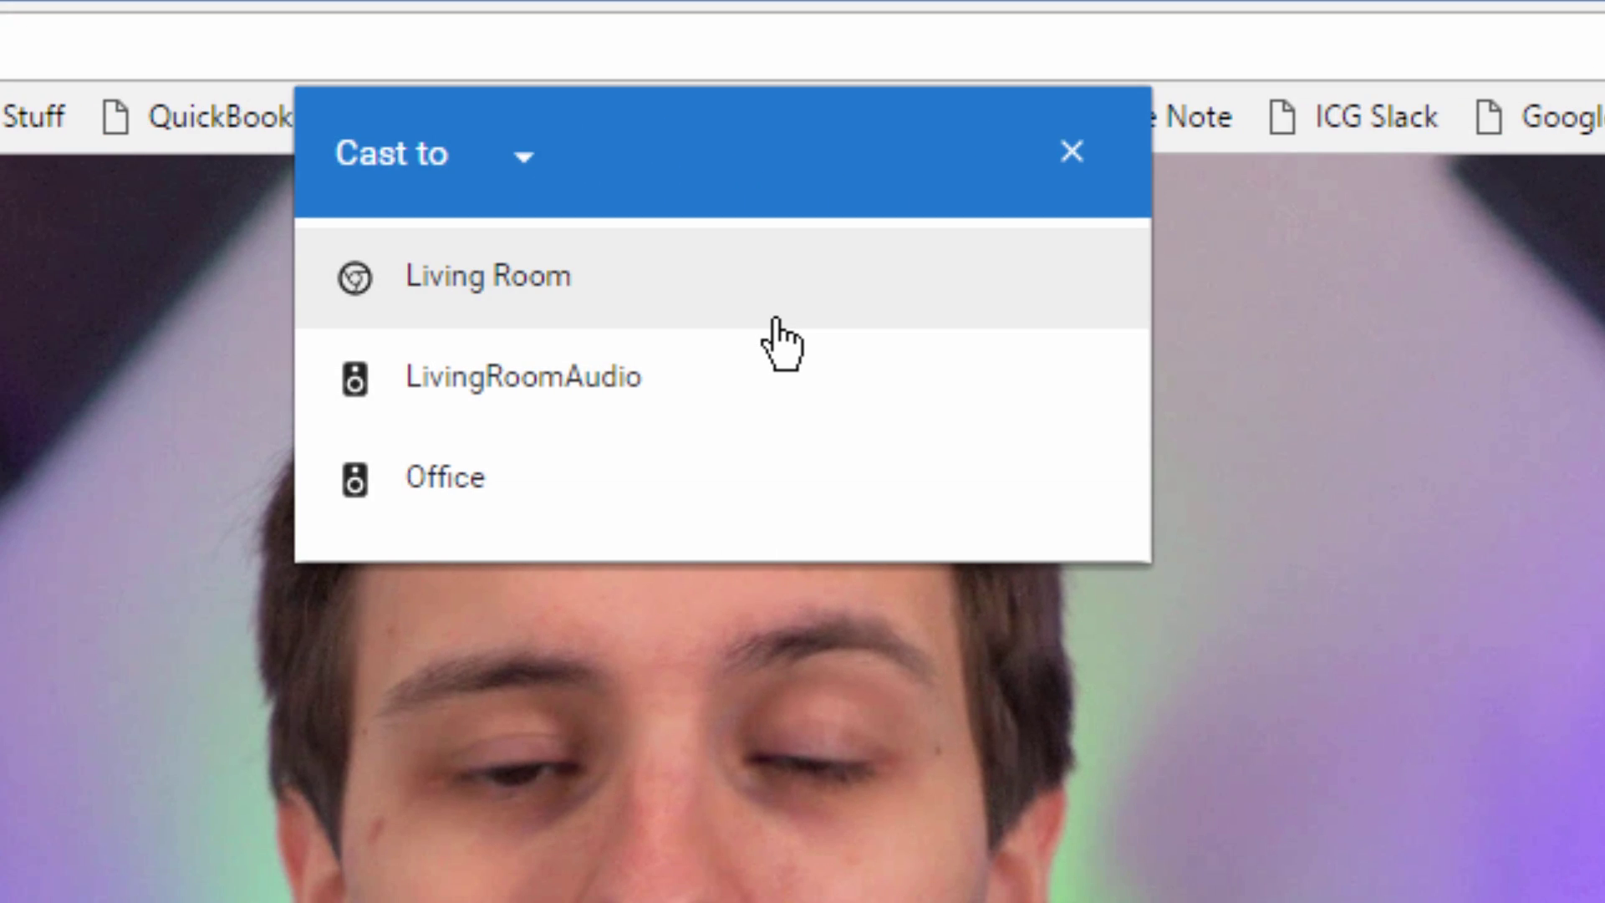
{"action": "left_click", "coordinate": [782, 345]}
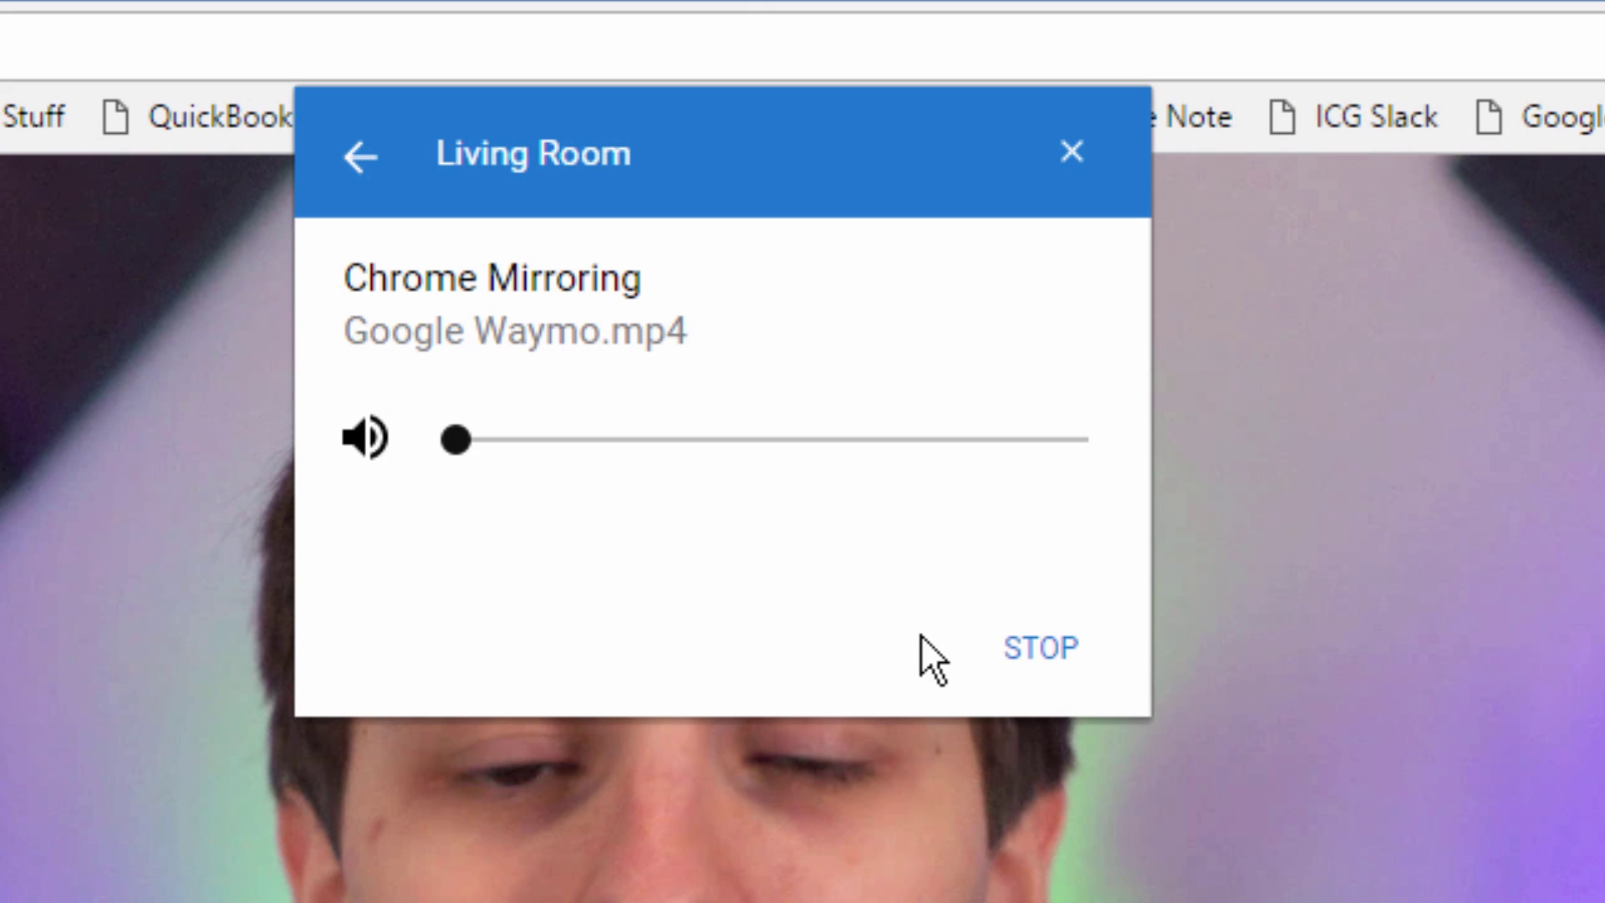
{"action": "left_click", "coordinate": [1059, 648]}
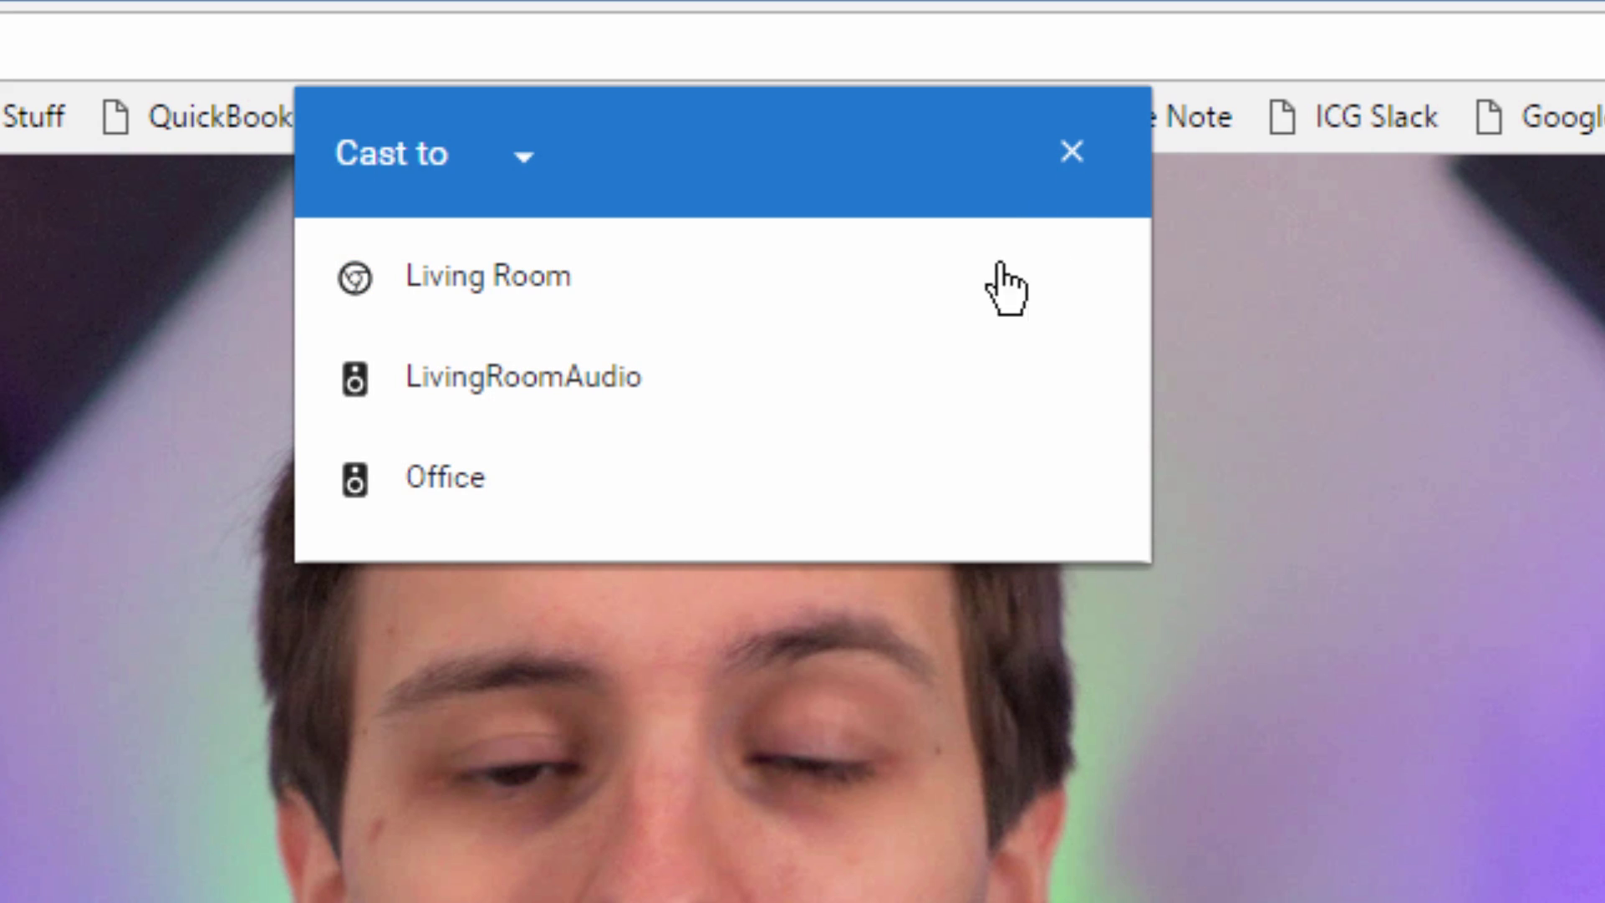
{"action": "left_click", "coordinate": [1072, 152]}
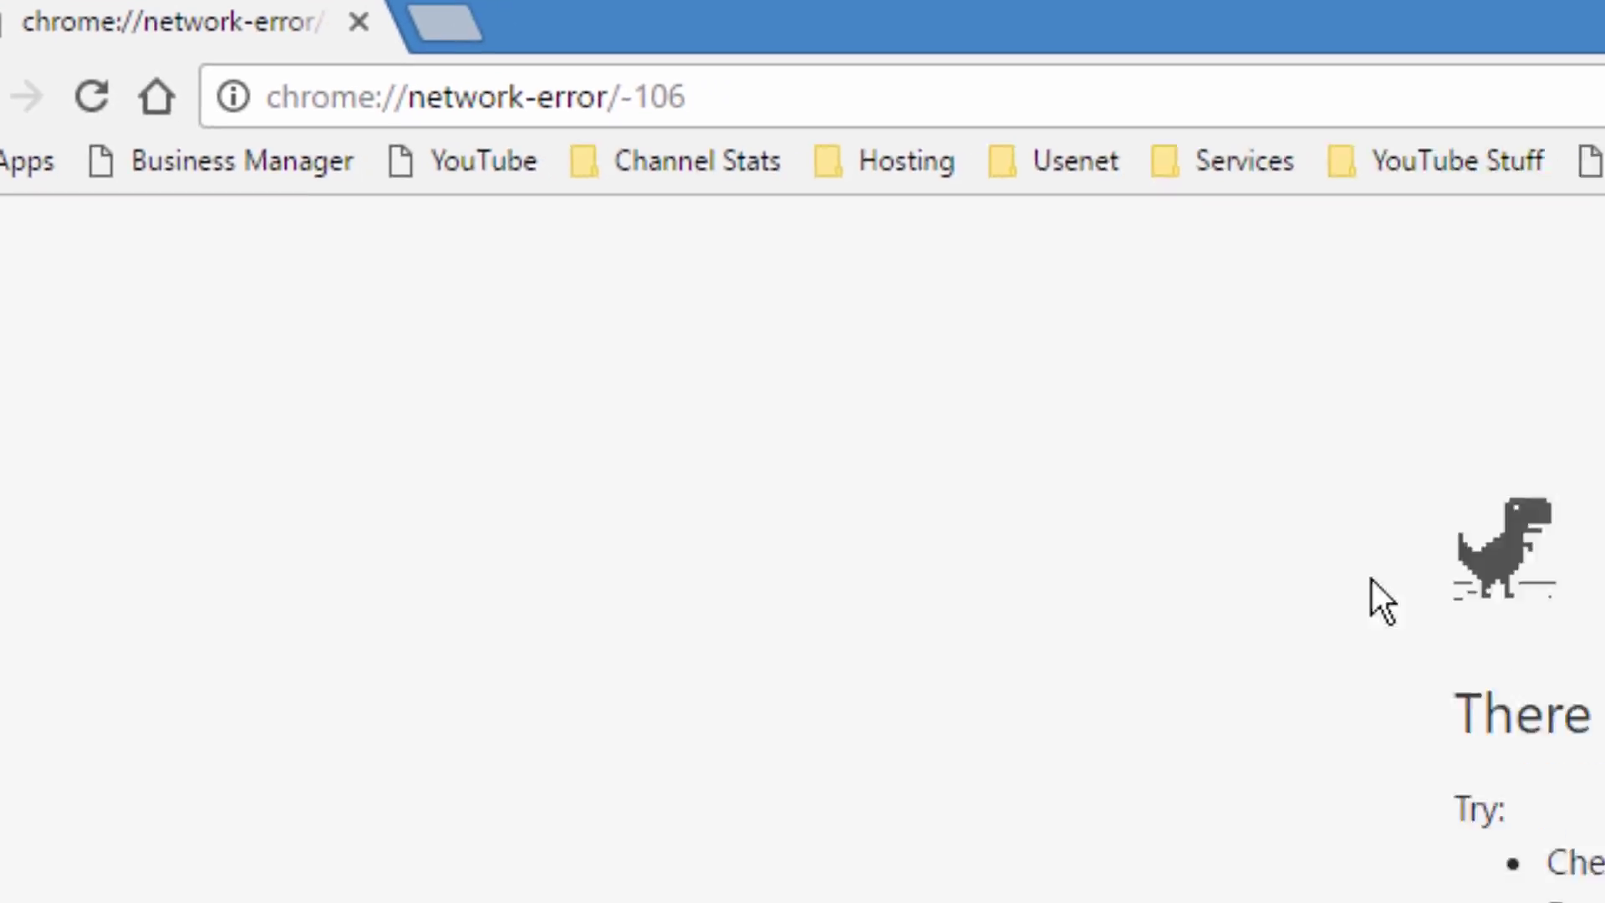
Step: Start the offline dinosaur game with Space and jump the dinosaur over a cactus
{"action": "key", "text": "space"}
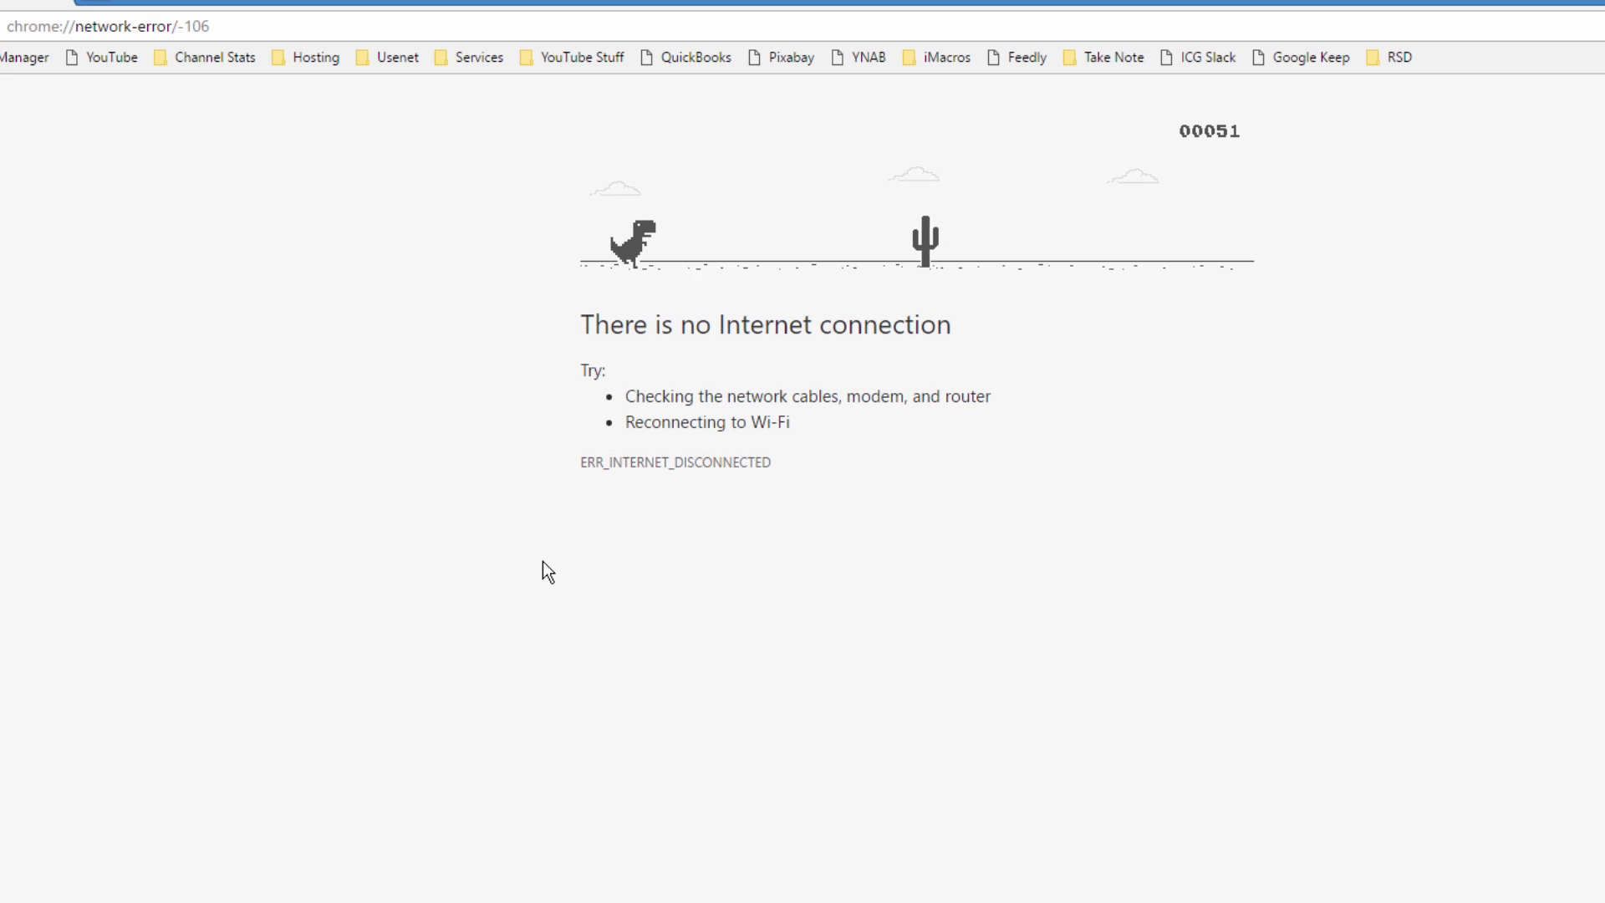
{"action": "key", "text": "space"}
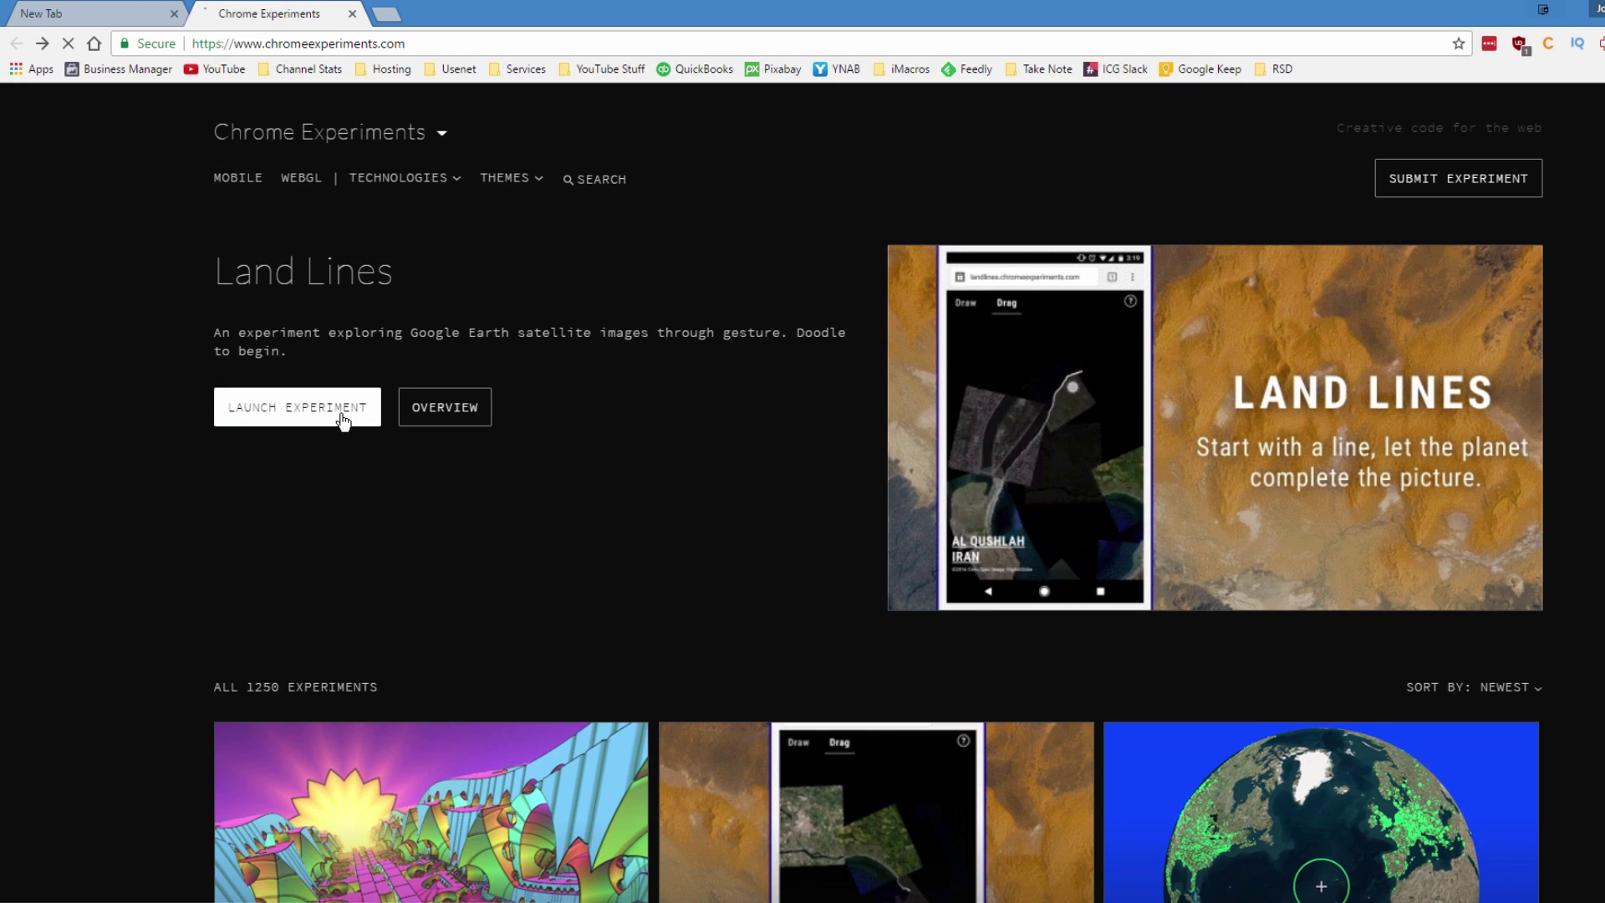
Step: Launch Land Lines in Draw mode and sketch several lines to find matching aerial photos
{"action": "left_click", "coordinate": [412, 564]}
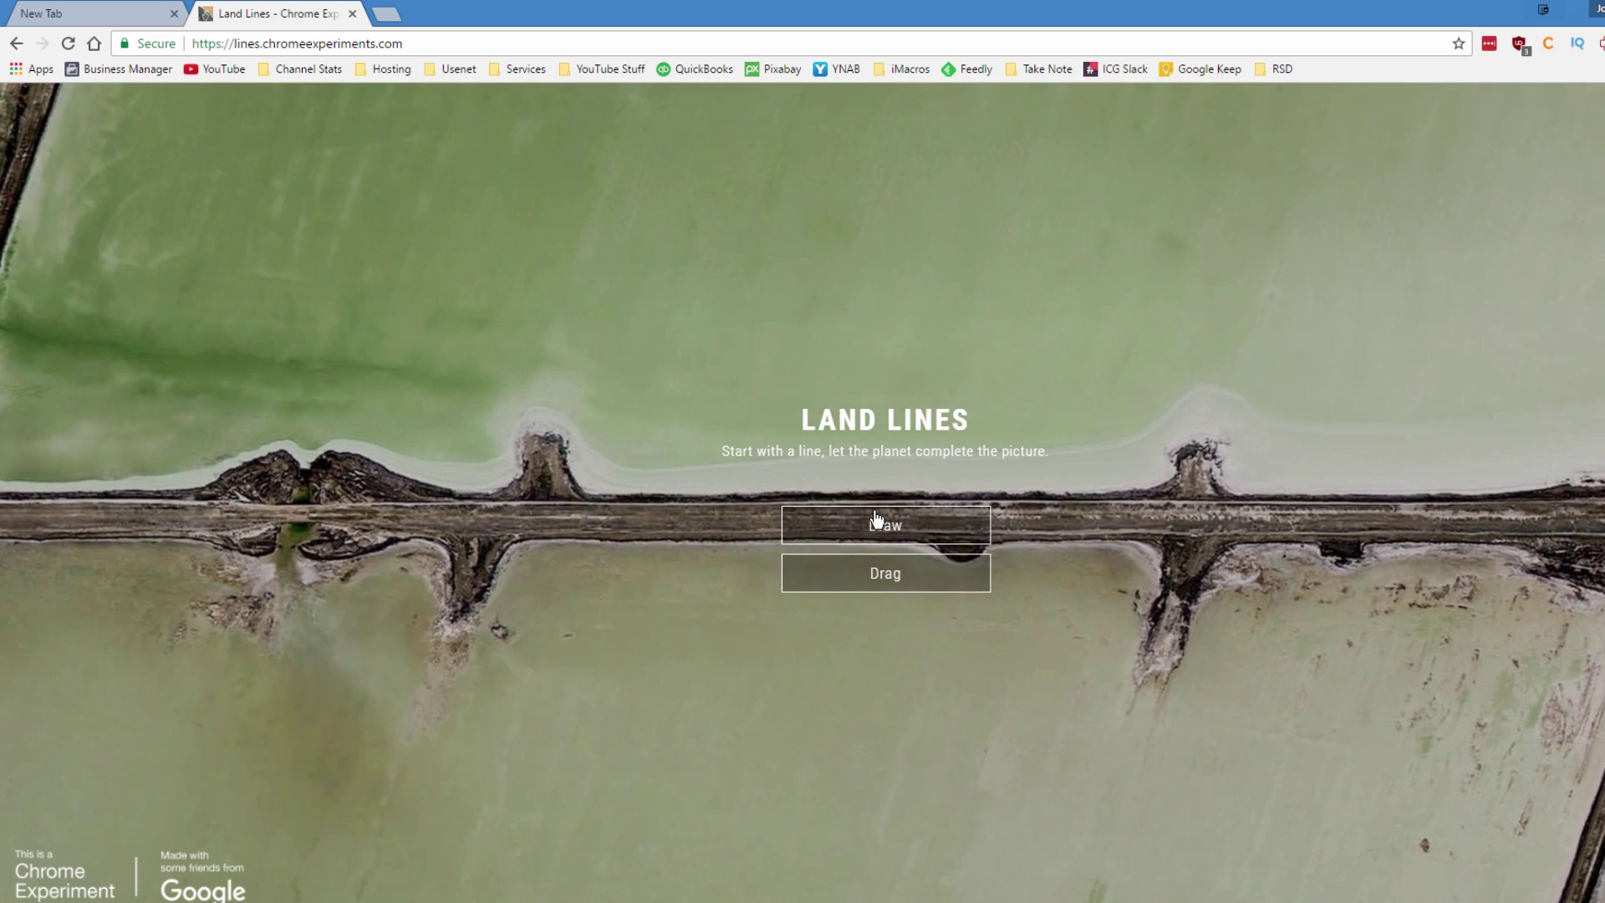
{"action": "left_click", "coordinate": [870, 540]}
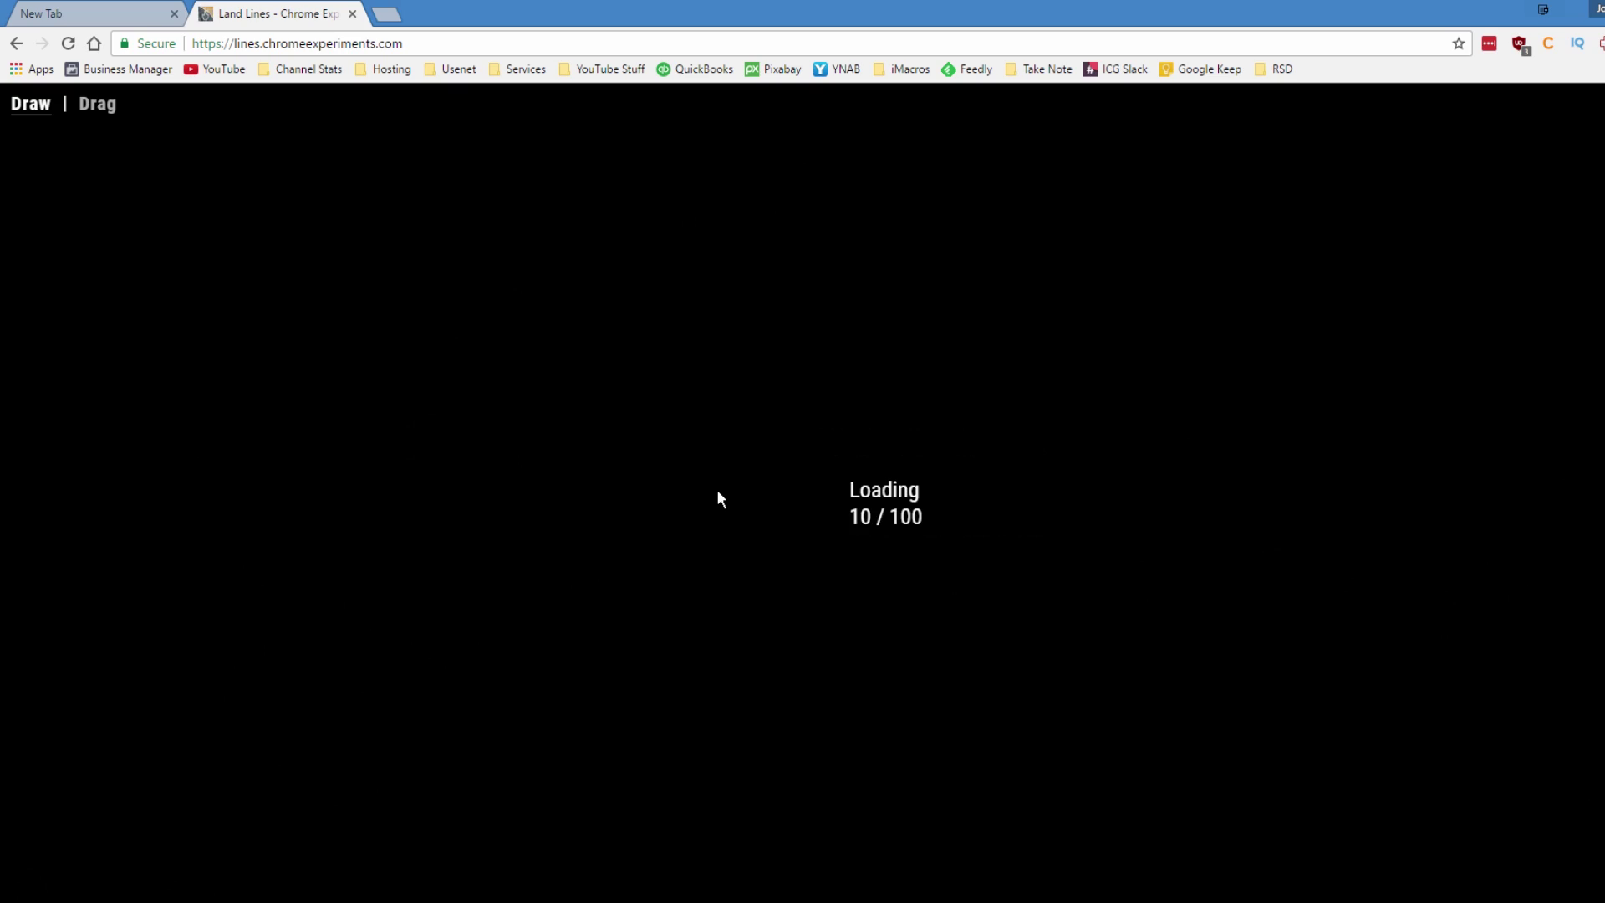
{"action": "left_click_drag", "start_coordinate": [736, 350], "coordinate": [662, 397]}
{"action": "left_click_drag", "start_coordinate": [771, 657], "coordinate": [891, 659]}
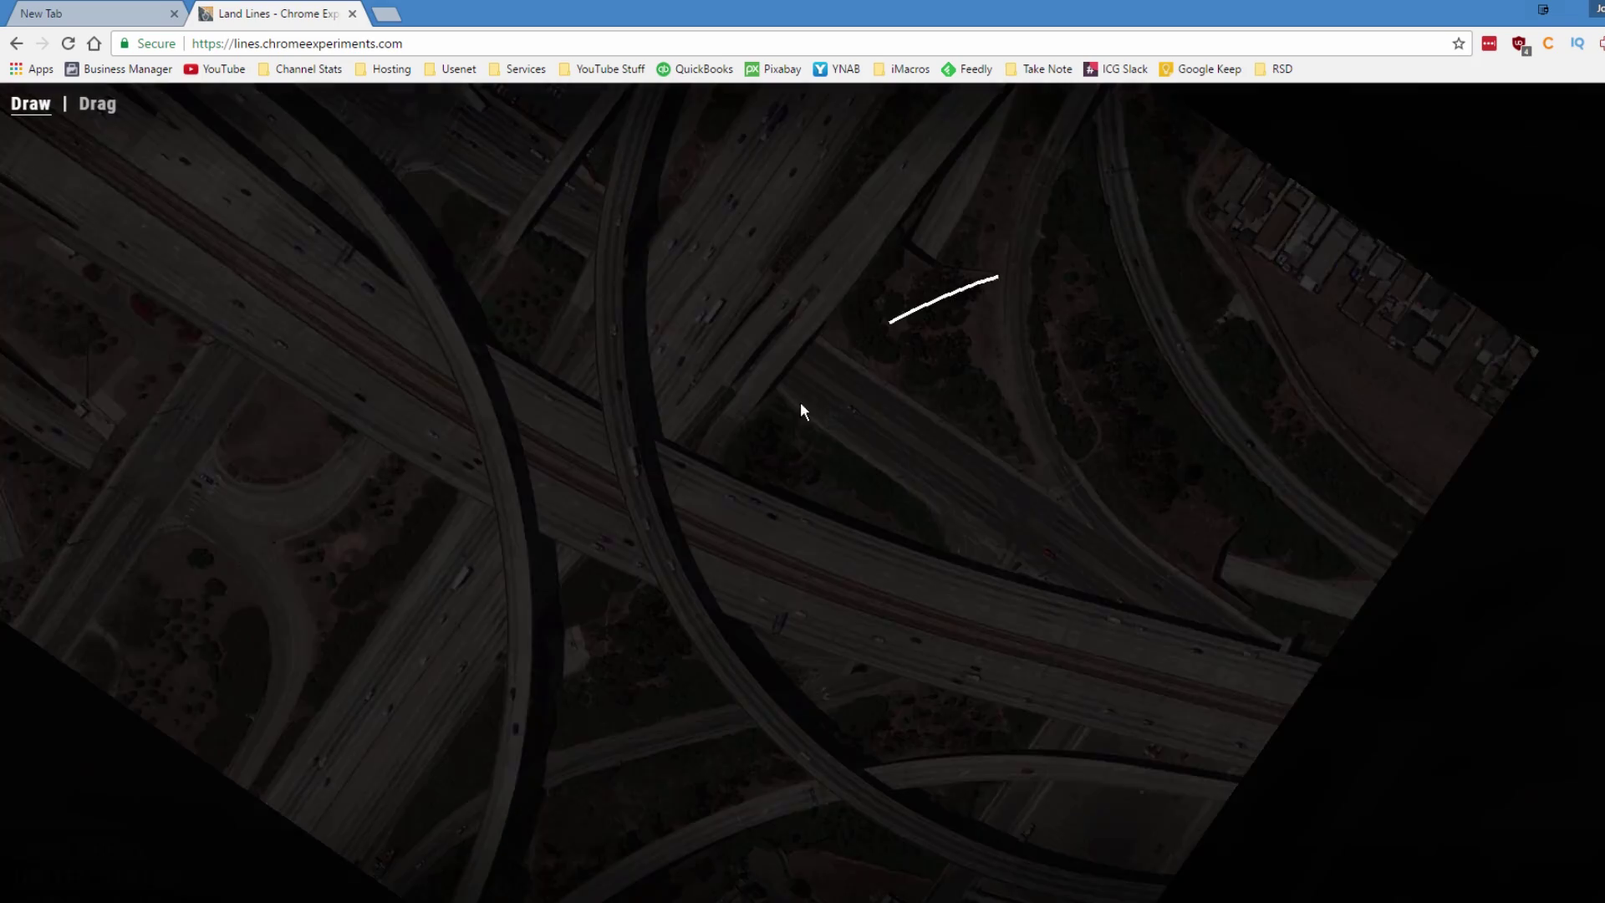
{"action": "left_click_drag", "start_coordinate": [1254, 681], "coordinate": [1513, 583]}
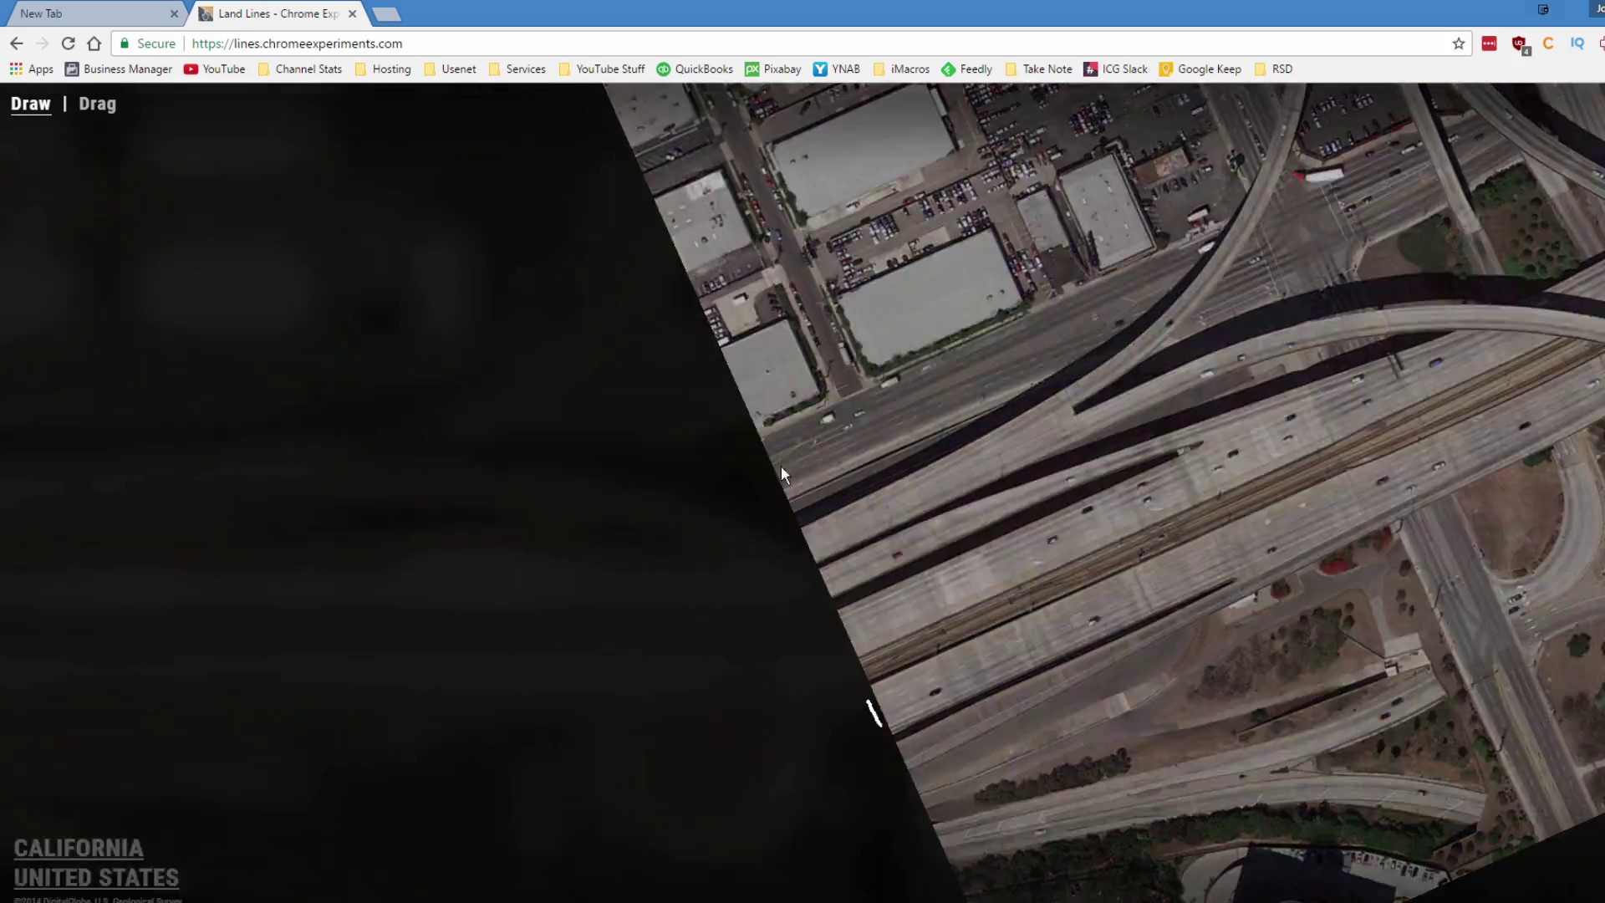
{"action": "mouse_move", "coordinate": [719, 330]}
{"action": "left_mouse_down"}
{"action": "mouse_move", "coordinate": [697, 271]}
{"action": "mouse_move", "coordinate": [811, 235]}
{"action": "left_mouse_up"}
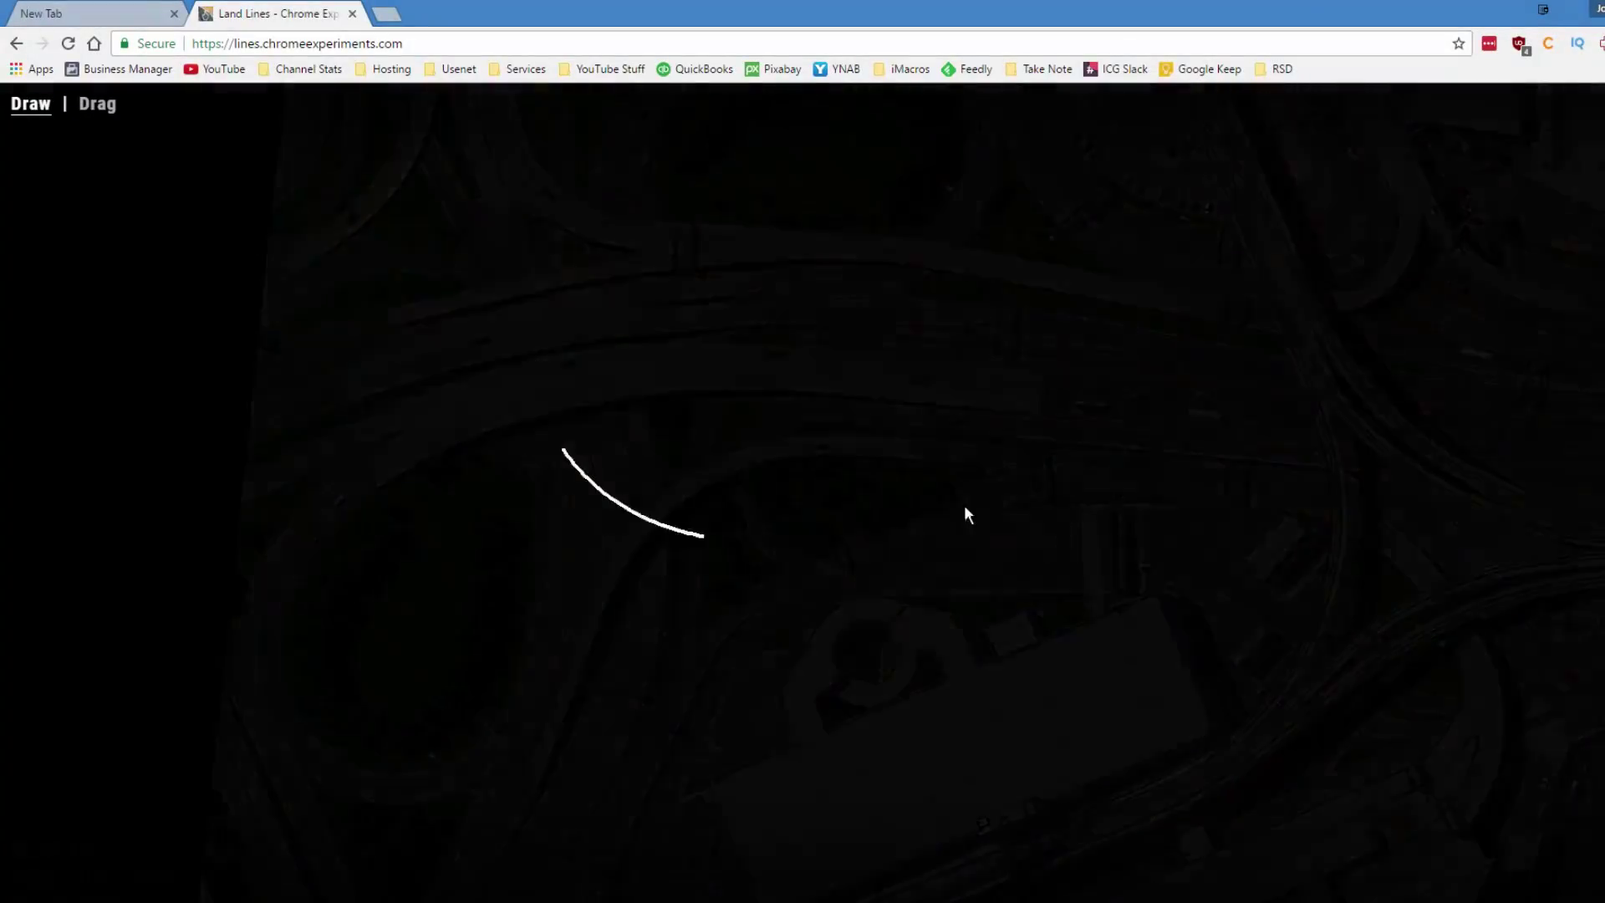
{"action": "left_click_drag", "start_coordinate": [661, 156], "coordinate": [840, 130]}
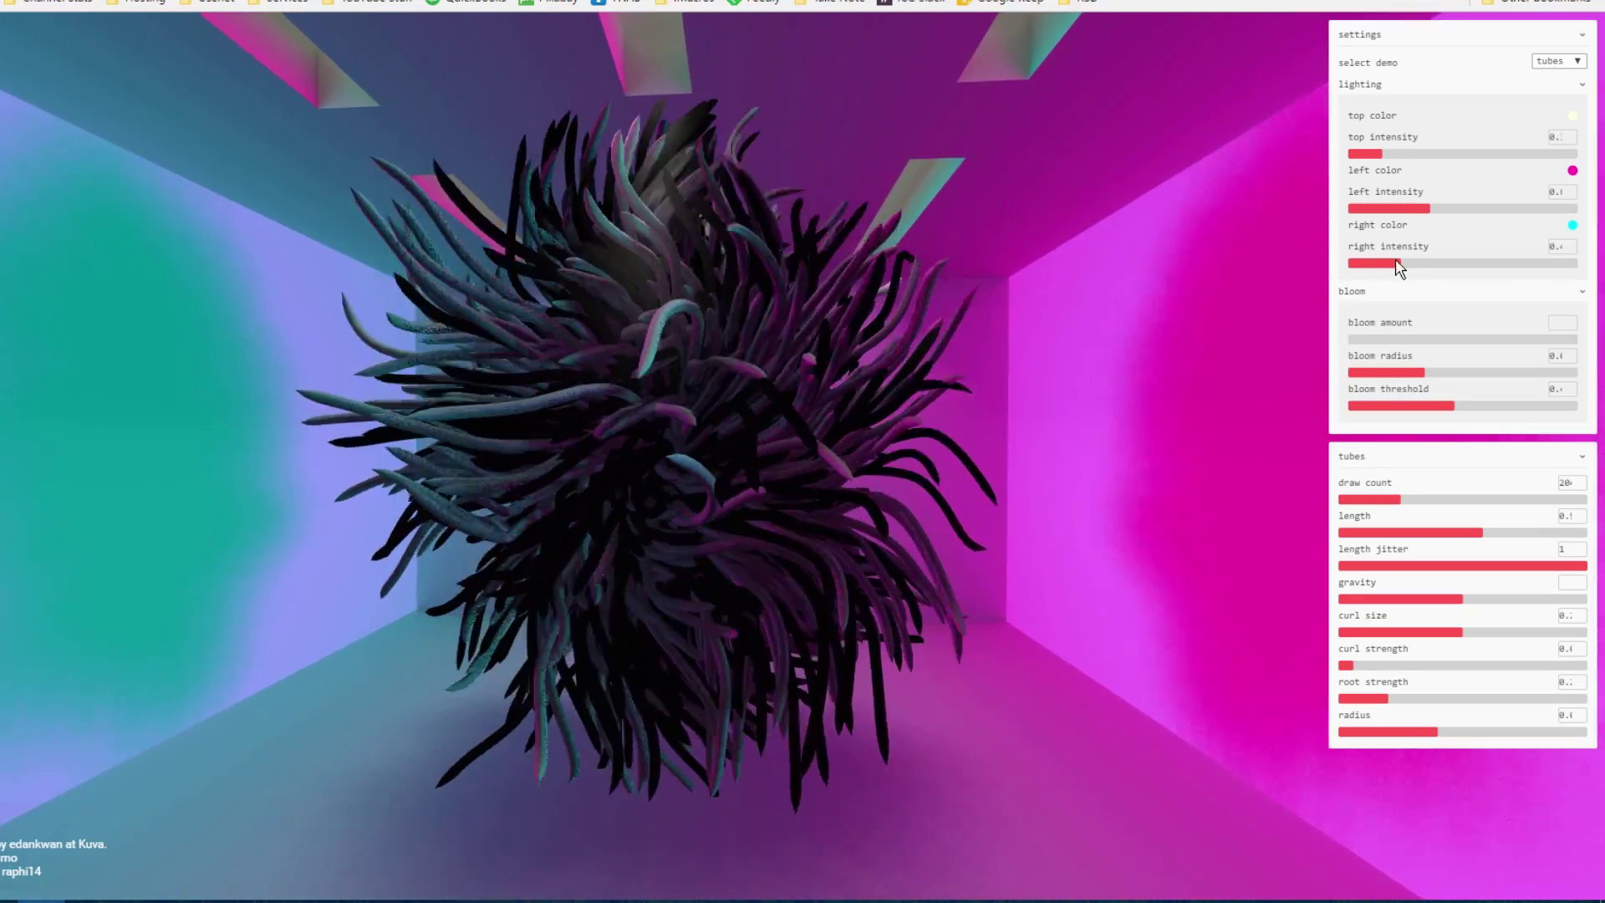
Step: Adjust the tubes demo's right and top light intensity and increase the tube count
{"action": "left_click_drag", "start_coordinate": [1397, 262], "coordinate": [1444, 273]}
{"action": "mouse_move", "coordinate": [1388, 153]}
{"action": "left_mouse_down"}
{"action": "mouse_move", "coordinate": [1459, 165]}
{"action": "mouse_move", "coordinate": [1380, 168]}
{"action": "left_mouse_up"}
{"action": "mouse_move", "coordinate": [1398, 502]}
{"action": "left_mouse_down"}
{"action": "mouse_move", "coordinate": [1496, 499]}
{"action": "mouse_move", "coordinate": [1331, 510]}
{"action": "mouse_move", "coordinate": [1498, 491]}
{"action": "left_mouse_up"}
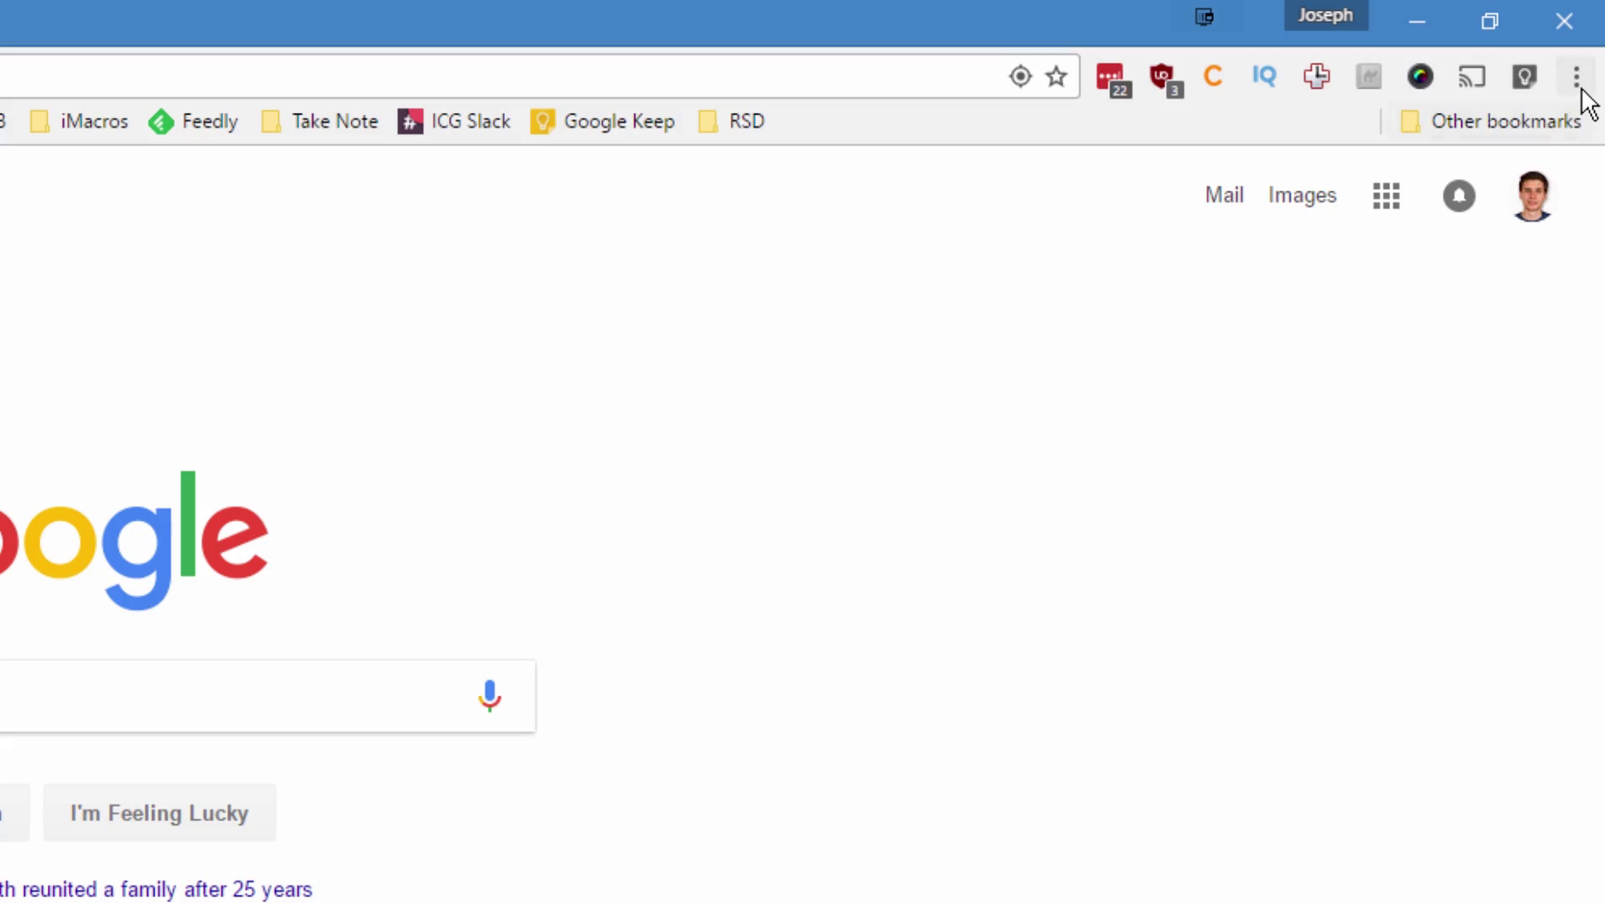
Step: Open Chrome's Task Manager from the main menu, narrow the Task column, and sort by CPU
{"action": "left_click", "coordinate": [1576, 78]}
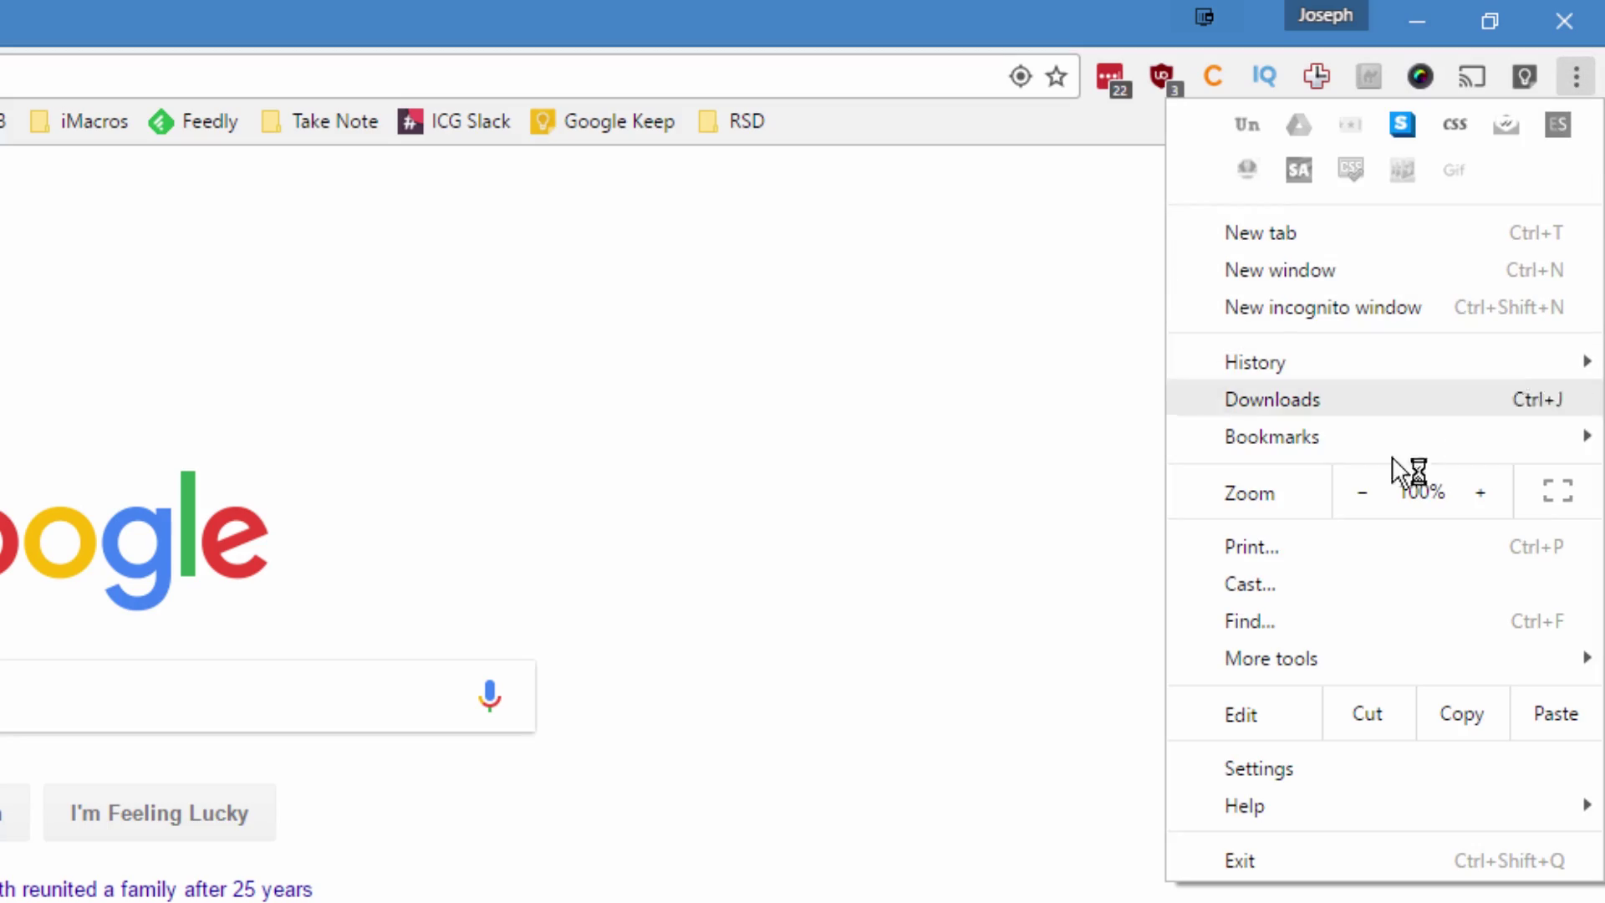
{"action": "mouse_move", "coordinate": [1291, 657]}
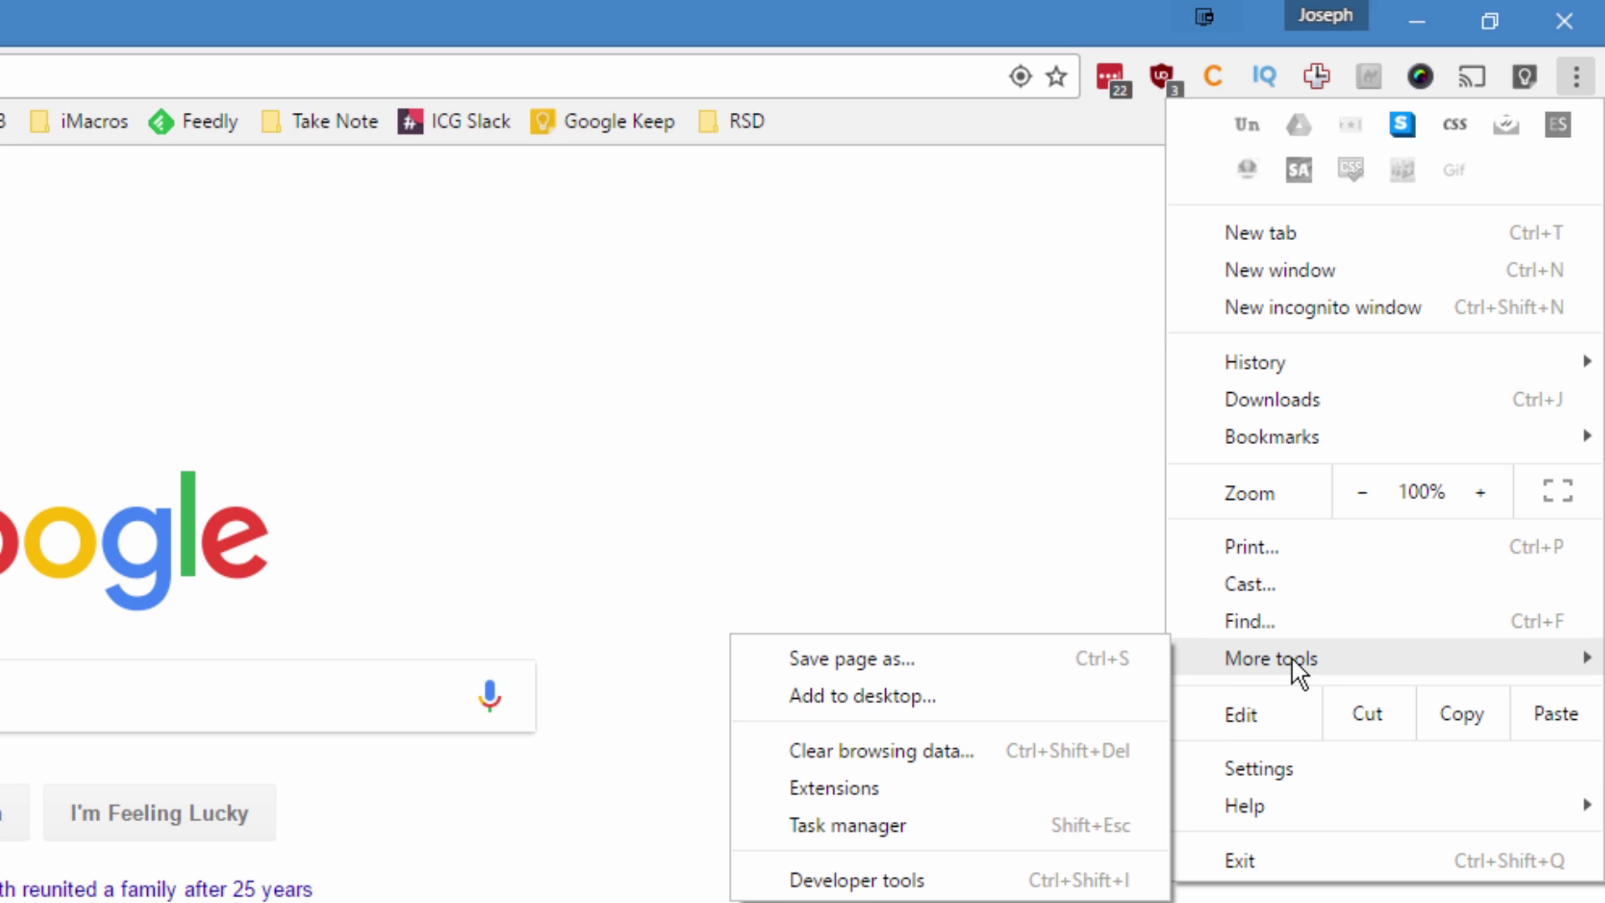
{"action": "left_click", "coordinate": [1000, 835]}
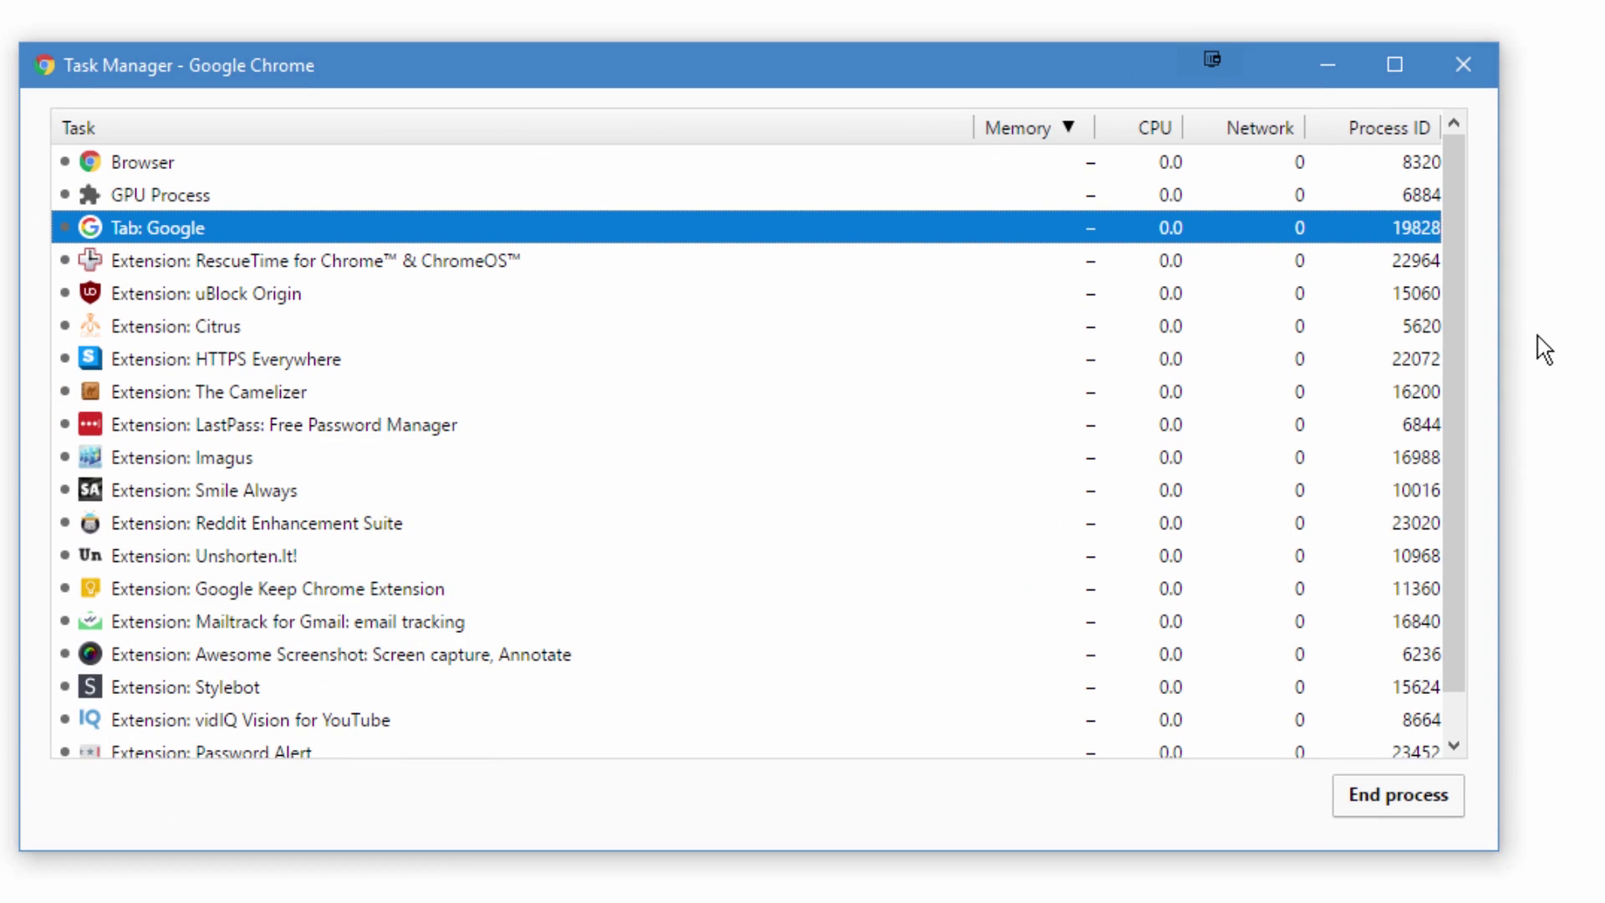
{"action": "scroll", "coordinate": [1459, 266], "scroll_direction": "down", "scroll_amount": 1}
{"action": "left_click_drag", "start_coordinate": [1502, 338], "coordinate": [1572, 292]}
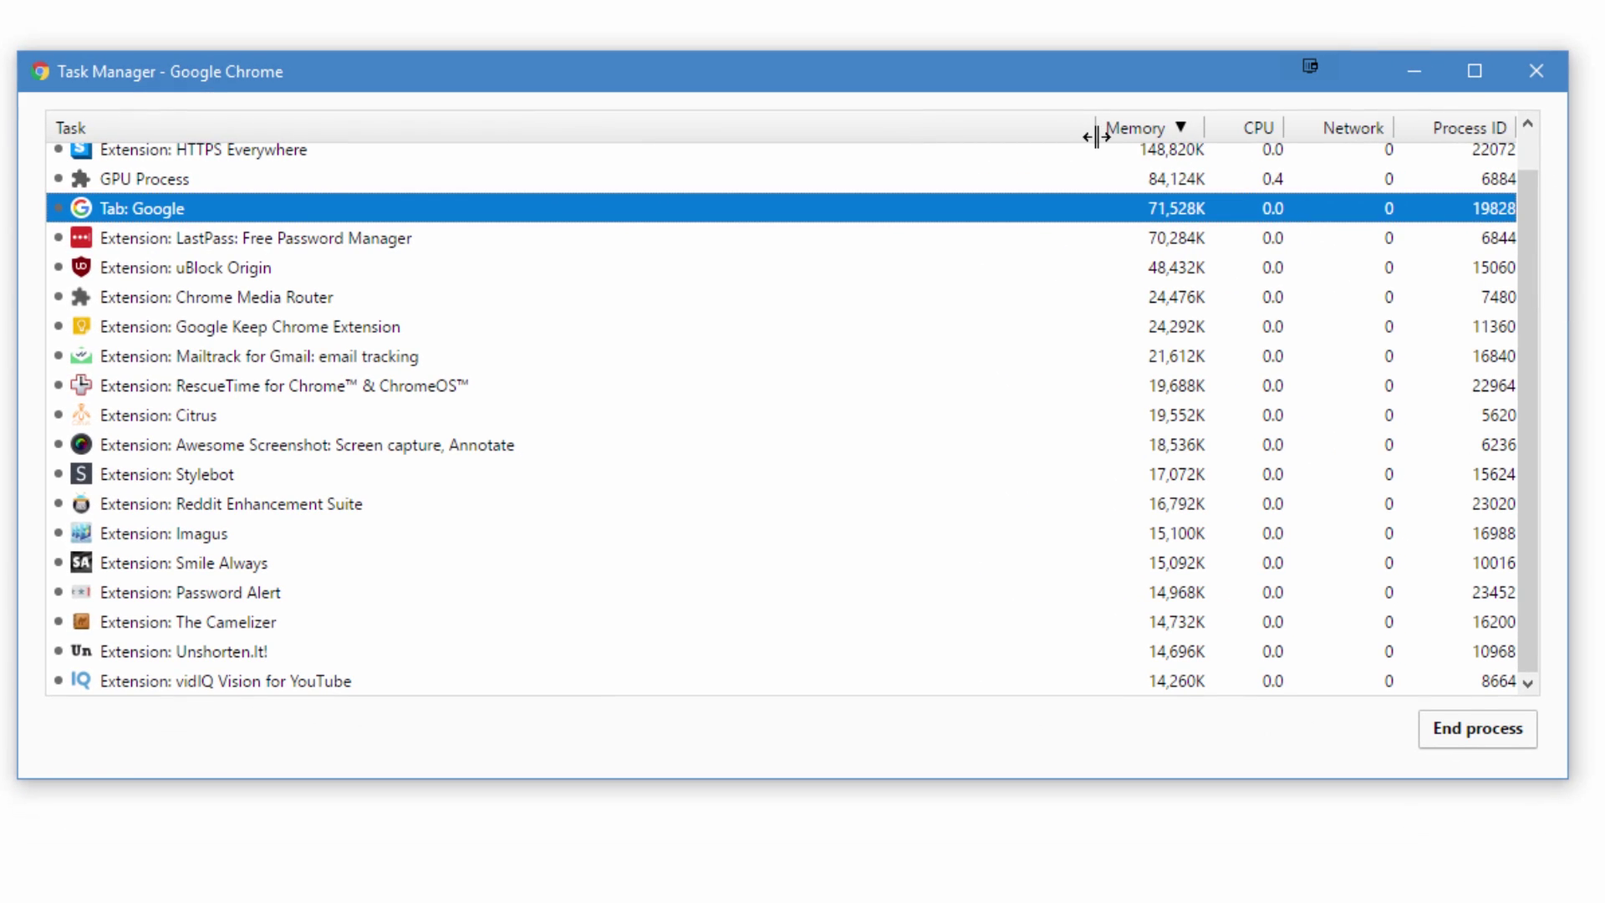
{"action": "left_click_drag", "start_coordinate": [1097, 136], "coordinate": [972, 134]}
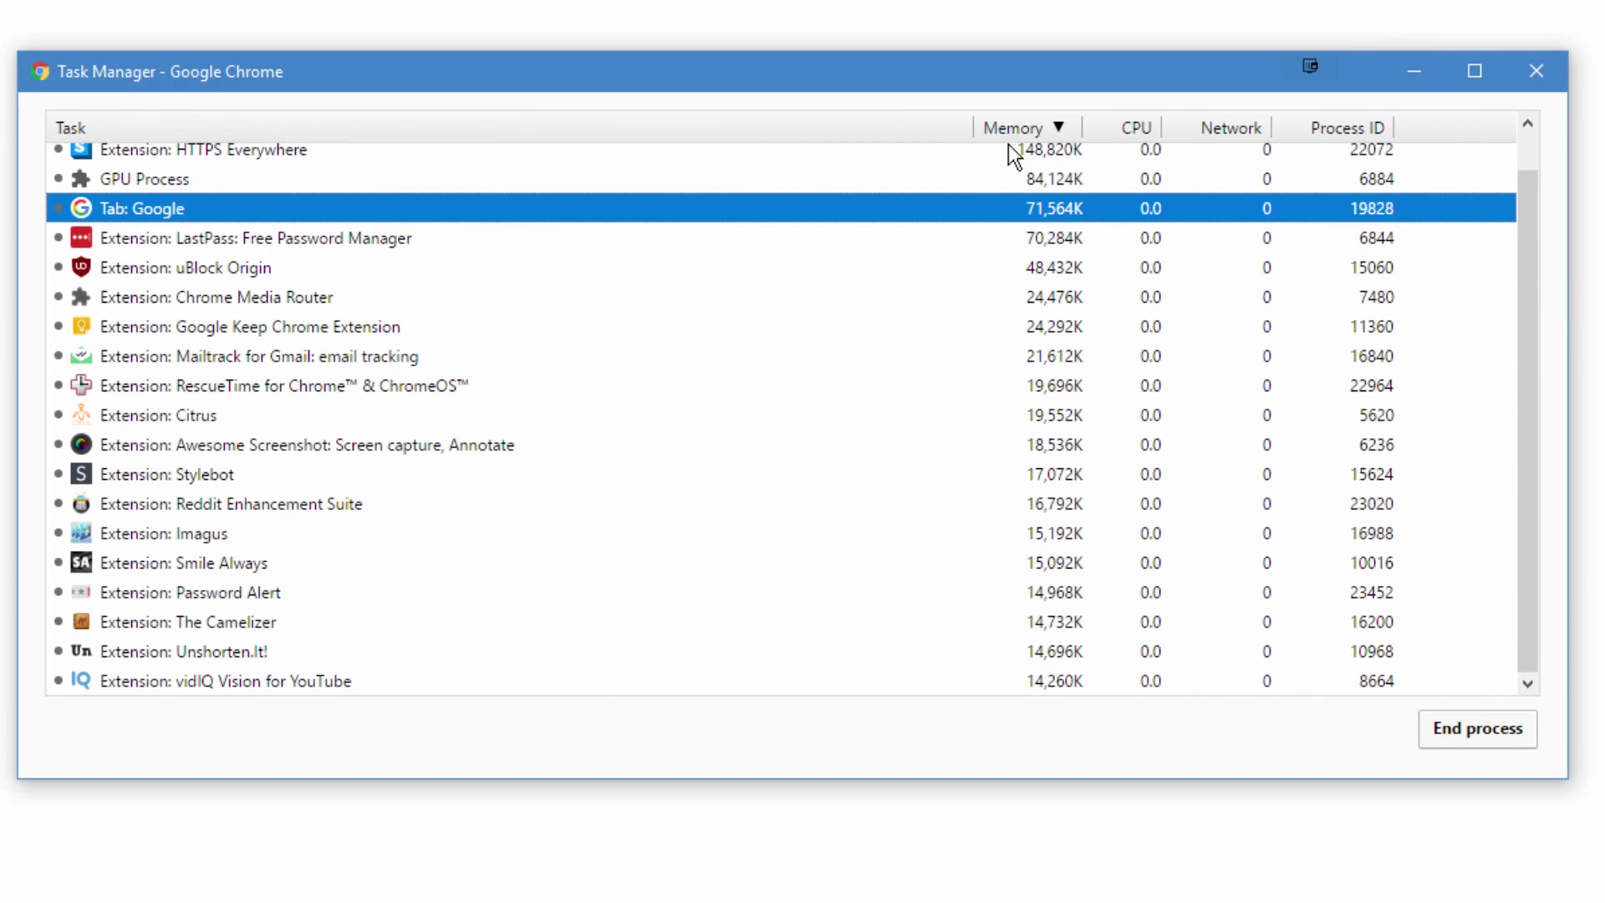
{"action": "left_click", "coordinate": [1135, 128]}
Step: Select the HTTPS Everywhere and Browser processes, then sort by network and by memory usage
{"action": "scroll", "coordinate": [1003, 209], "scroll_direction": "up", "scroll_amount": 1}
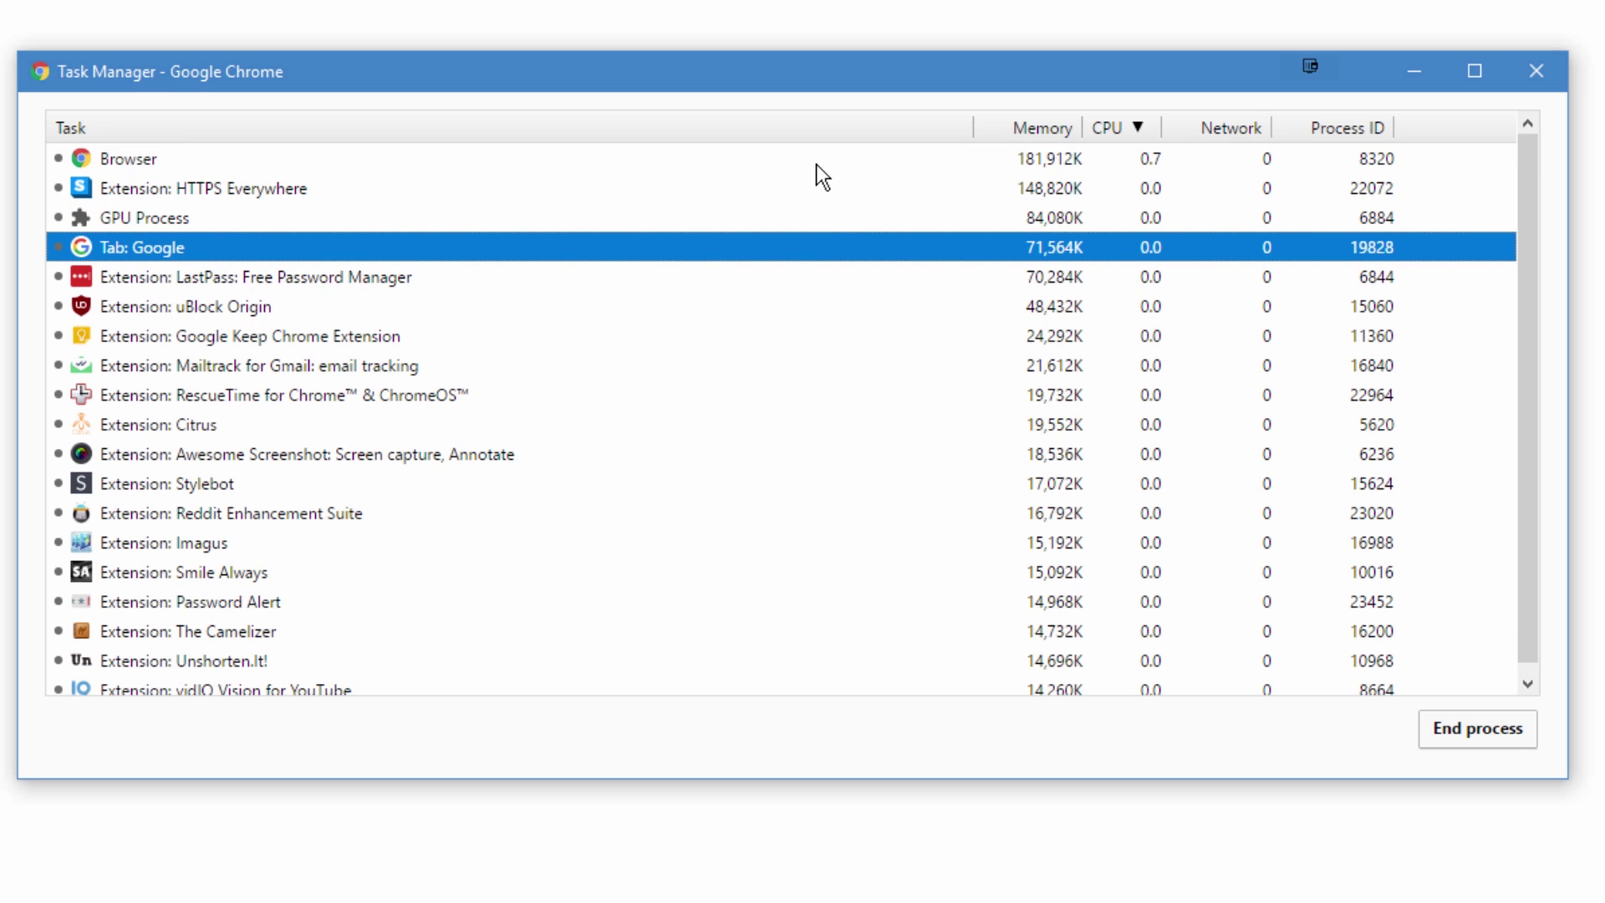
{"action": "scroll", "coordinate": [835, 314], "scroll_direction": "down", "scroll_amount": 1}
{"action": "scroll", "coordinate": [835, 319], "scroll_direction": "up", "scroll_amount": 1}
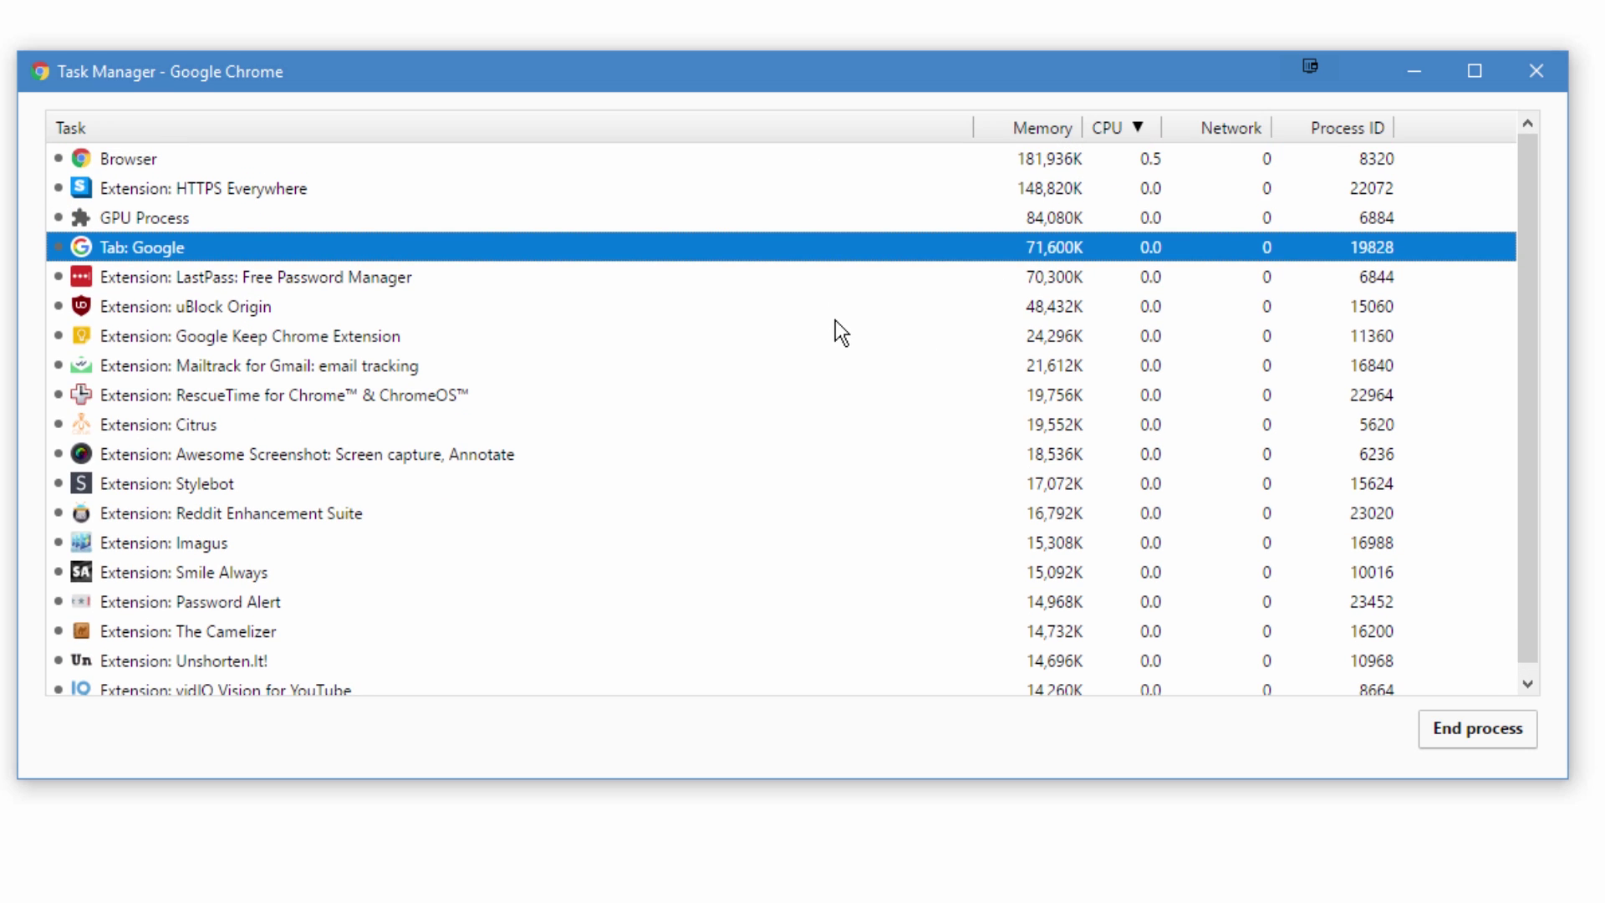
{"action": "left_click", "coordinate": [897, 191]}
{"action": "left_click", "coordinate": [893, 166]}
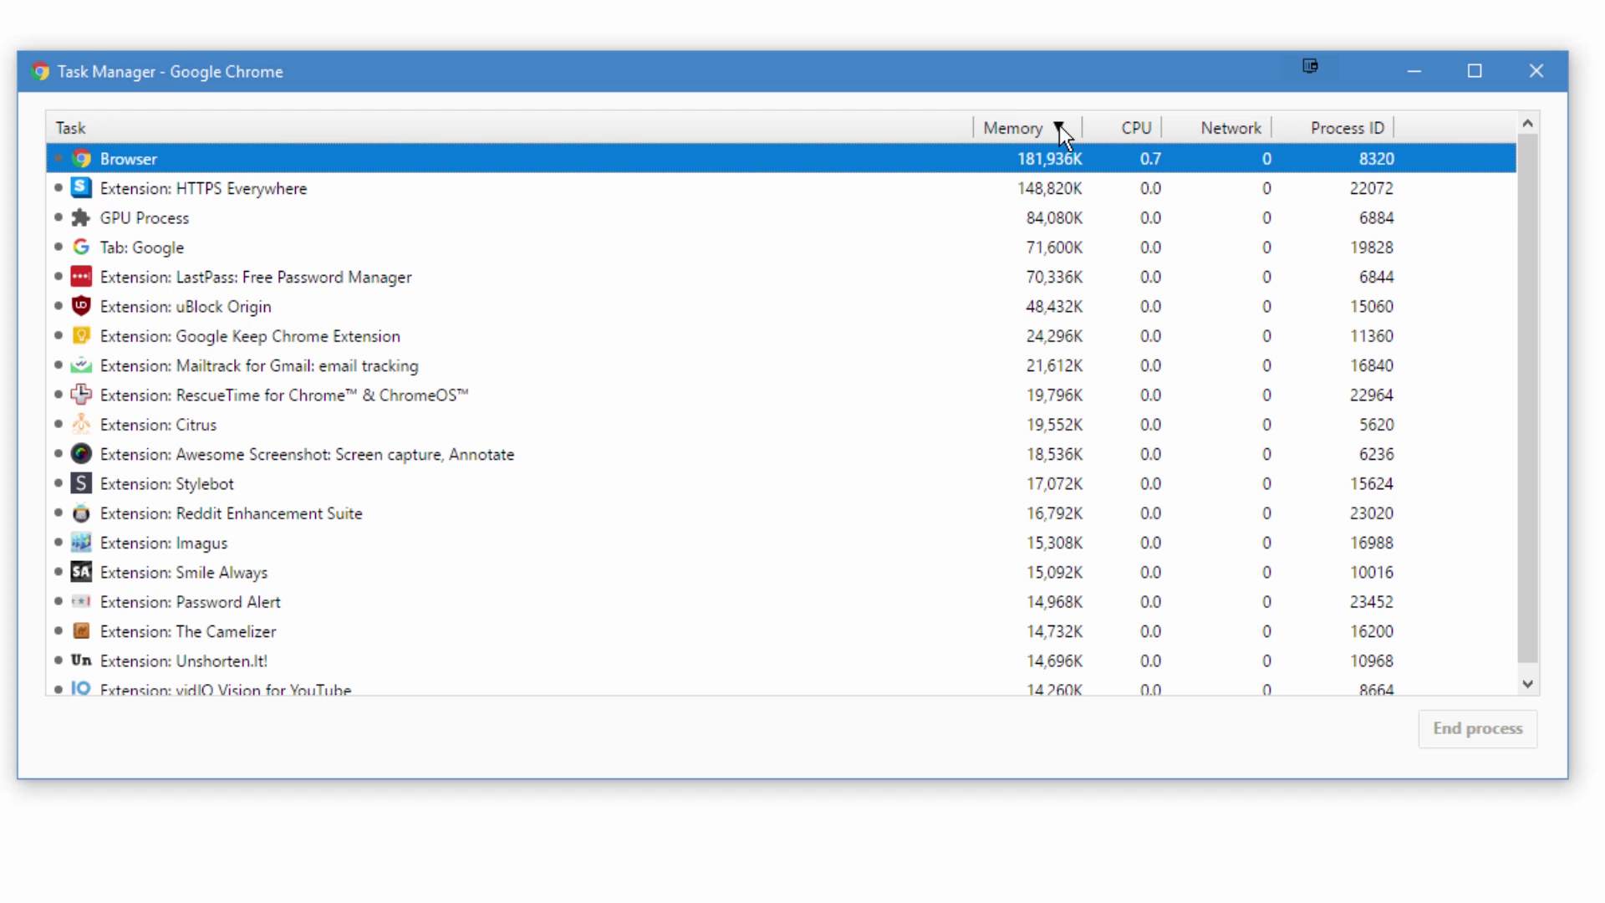
{"action": "left_click", "coordinate": [1213, 129]}
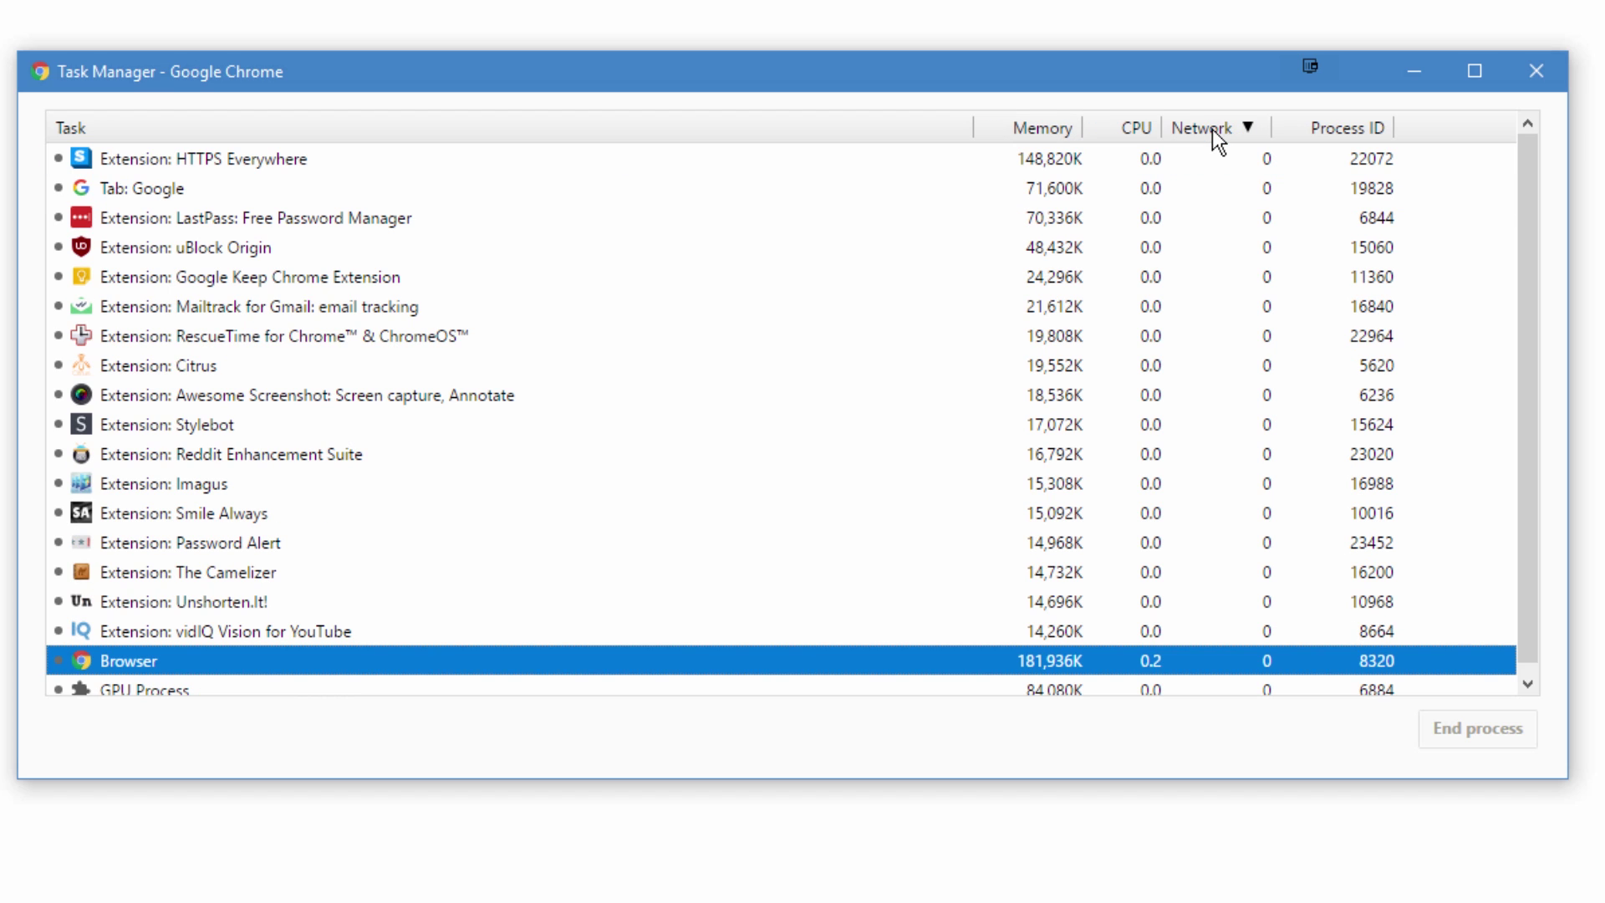
{"action": "left_click", "coordinate": [1058, 134]}
Step: Select the RescueTime task and view the column choices without changing any
{"action": "right_click", "coordinate": [326, 389]}
{"action": "left_click", "coordinate": [237, 405]}
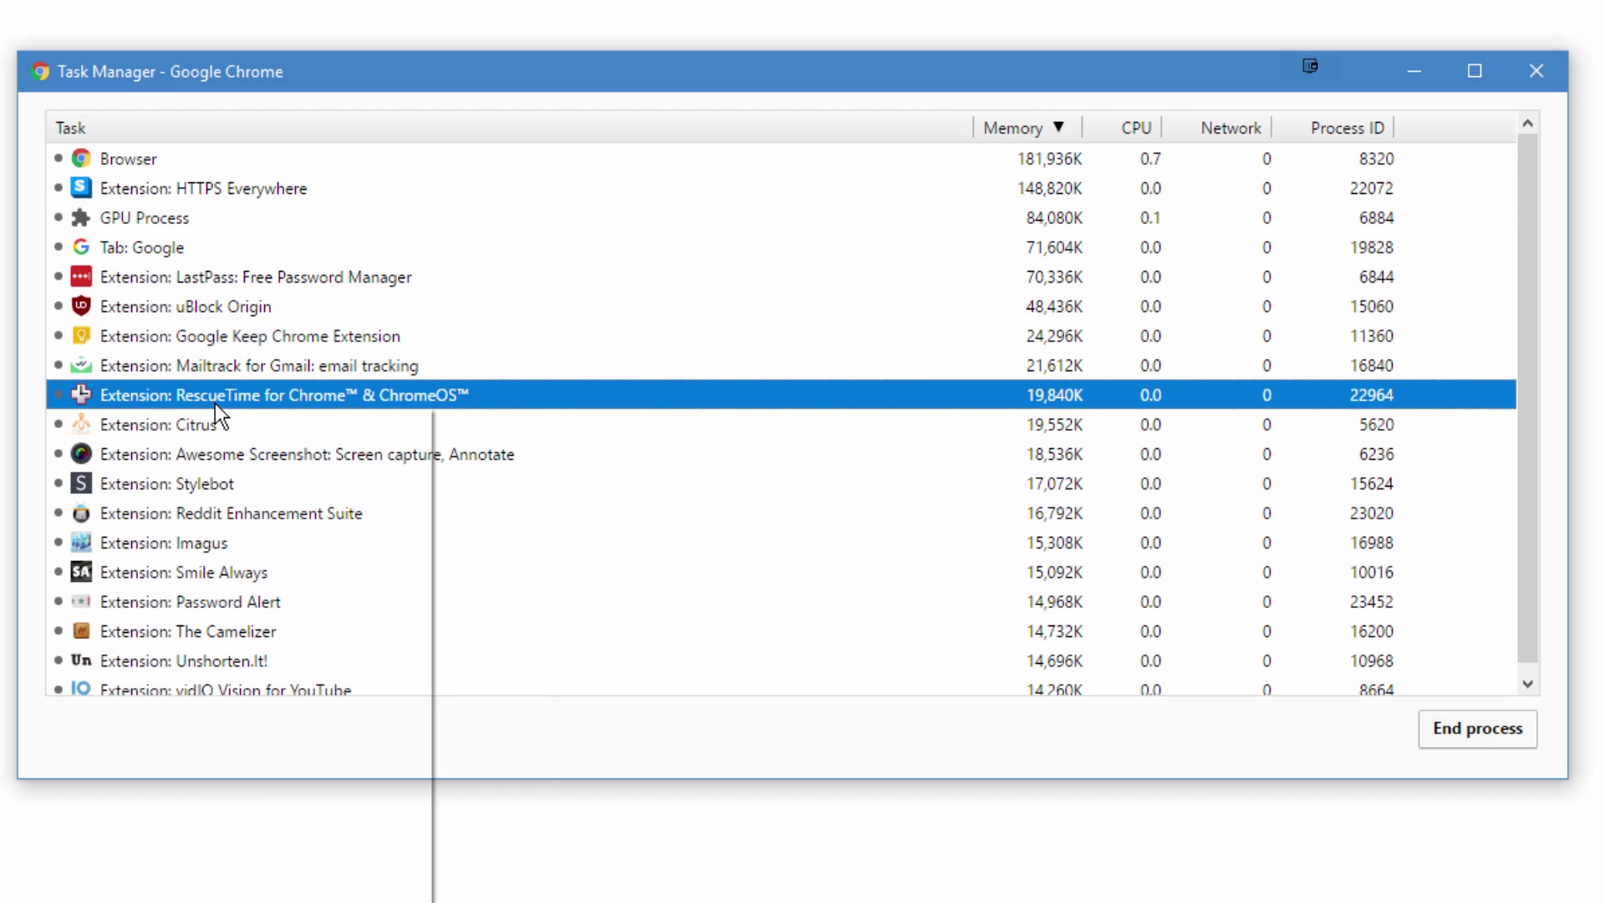
{"action": "right_click", "coordinate": [217, 404]}
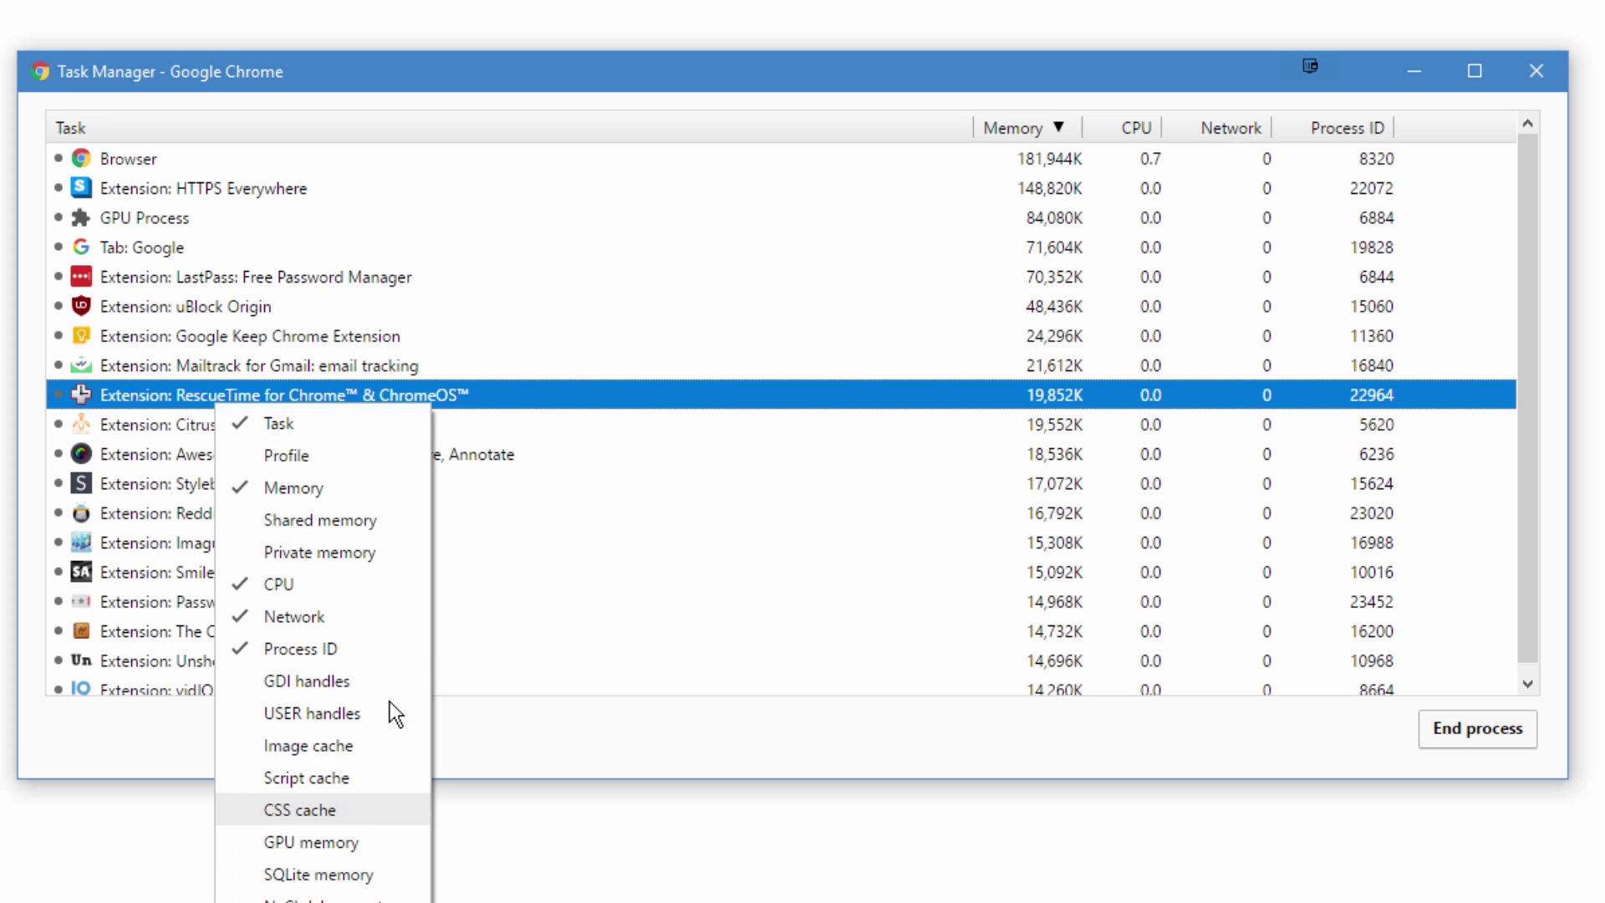
{"action": "left_click", "coordinate": [474, 89]}
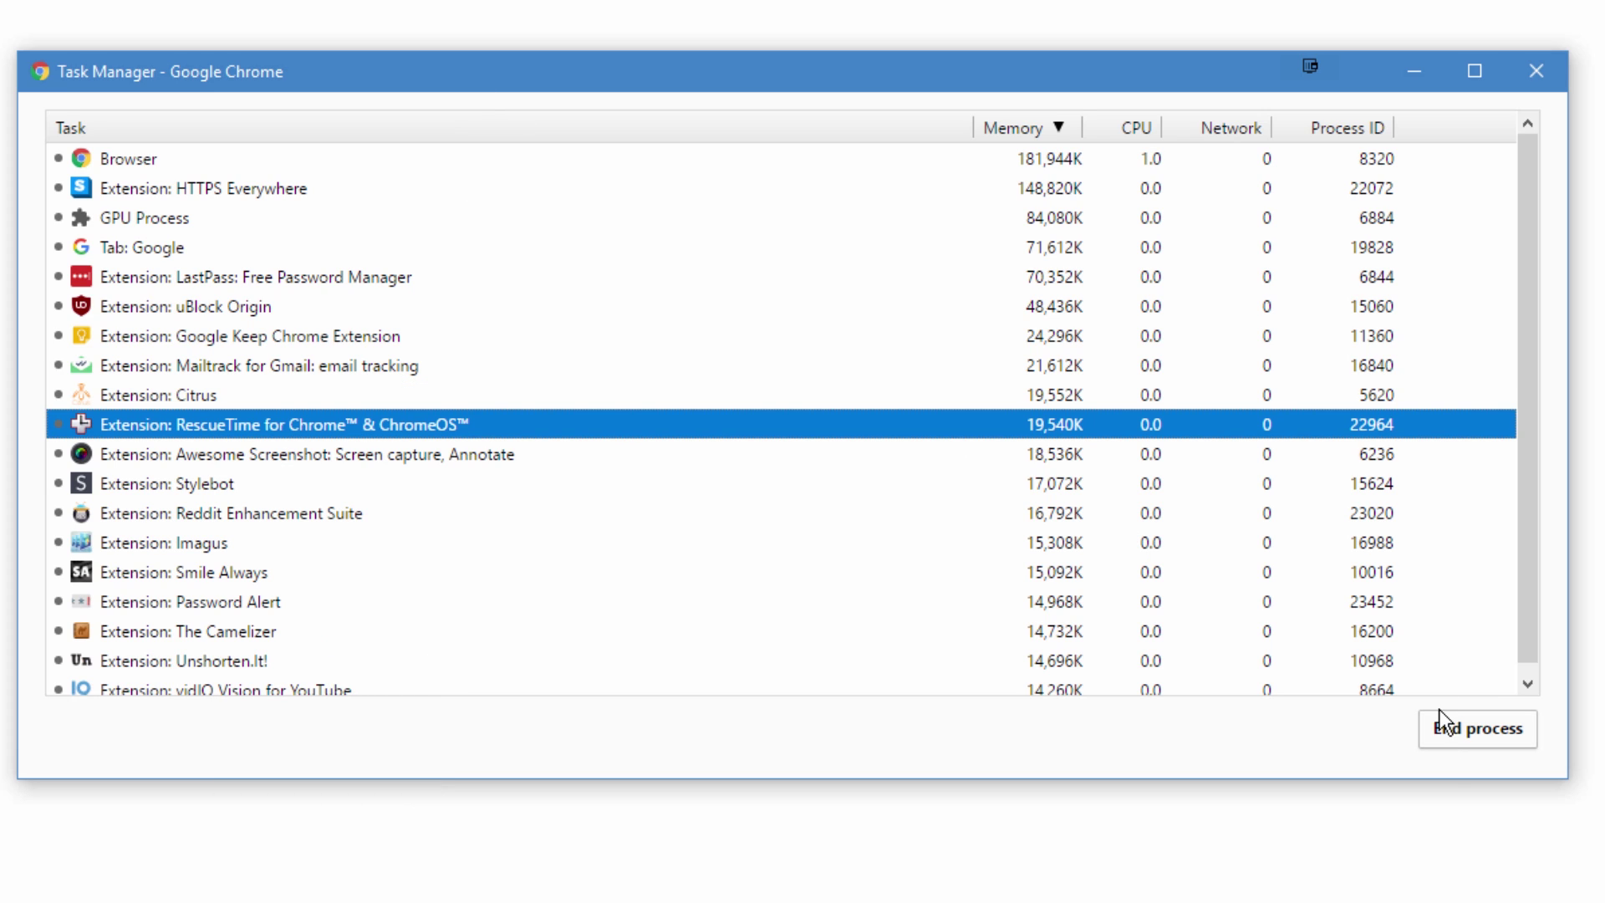
Step: Browse several extension tasks, then select RescueTime and end its process
{"action": "left_click", "coordinate": [333, 294]}
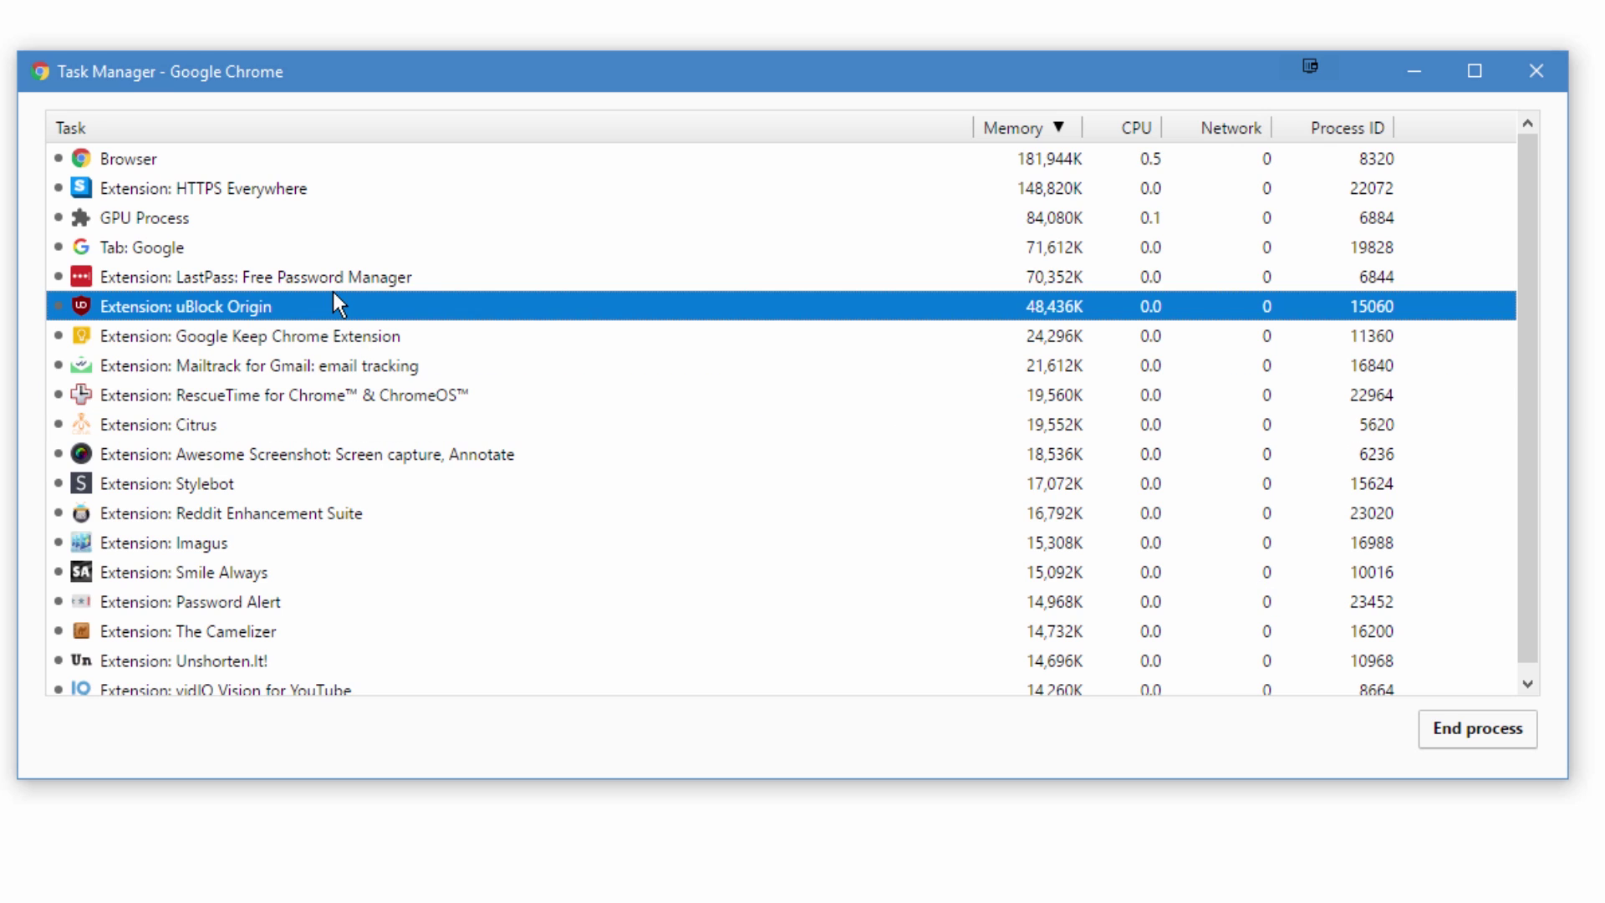
{"action": "left_click", "coordinate": [377, 401]}
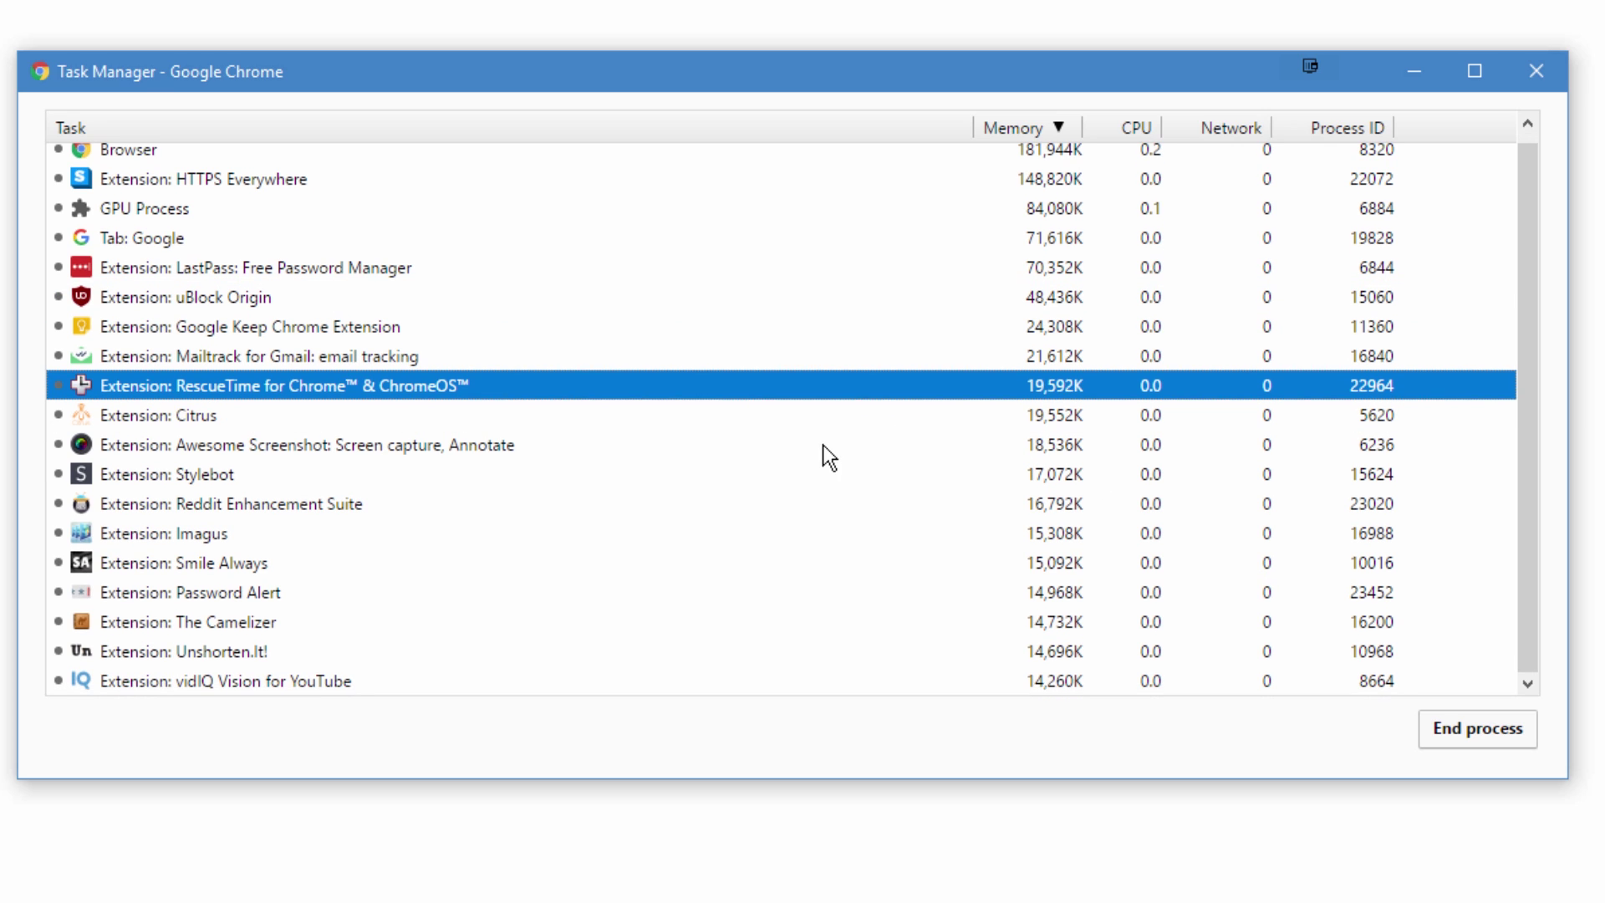
{"action": "left_click", "coordinate": [525, 170]}
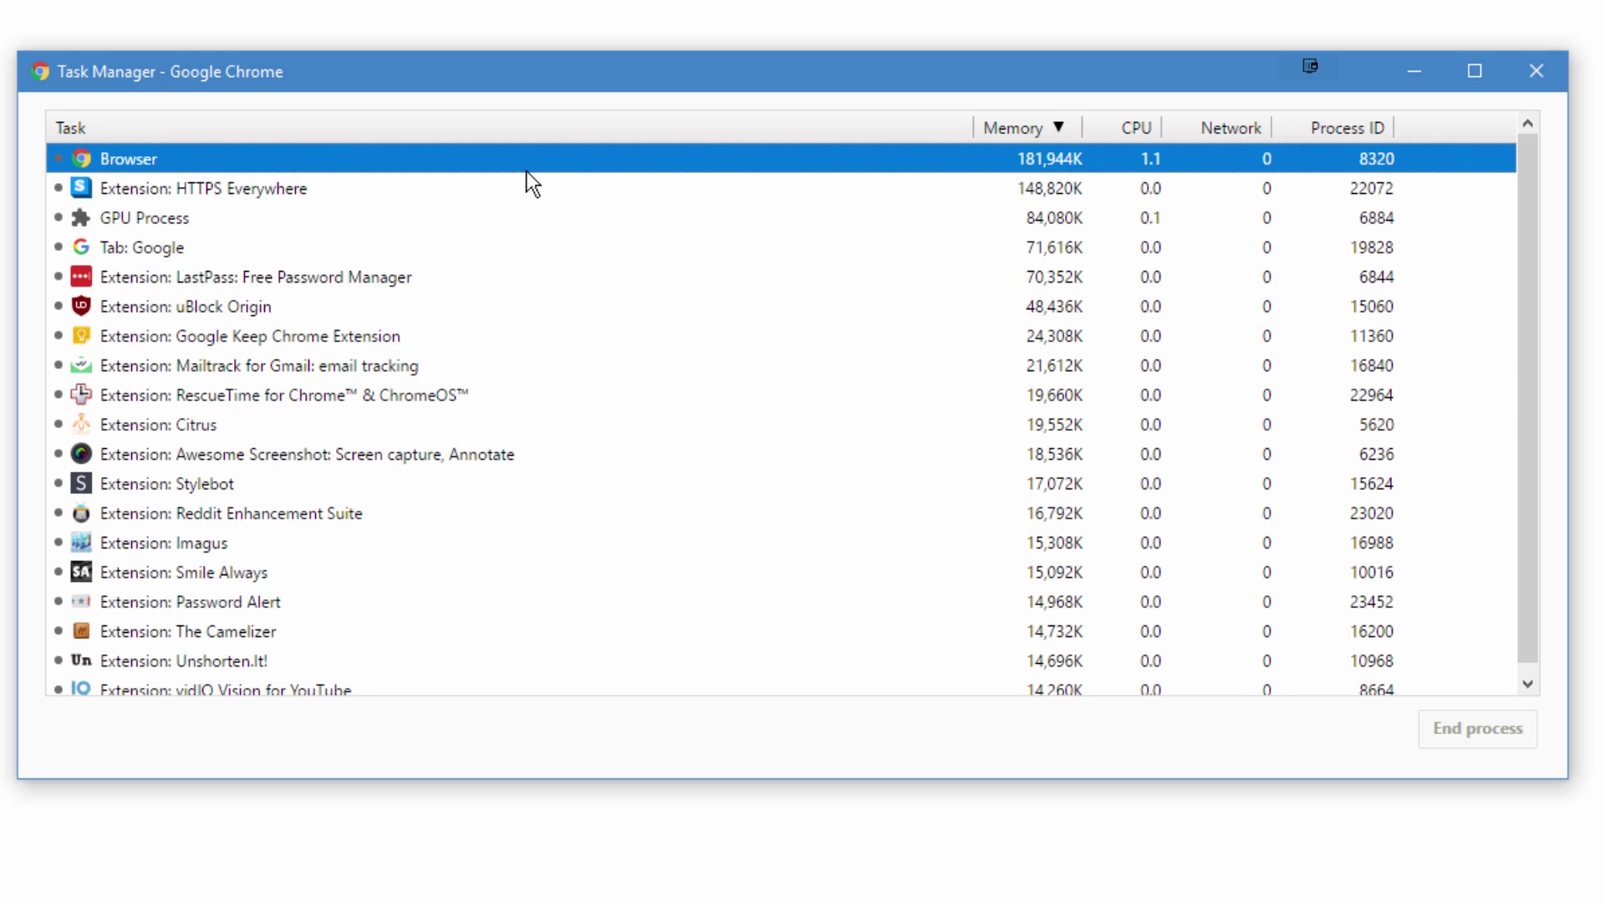
{"action": "left_click", "coordinate": [559, 341]}
{"action": "left_click", "coordinate": [555, 483]}
{"action": "left_click", "coordinate": [553, 602]}
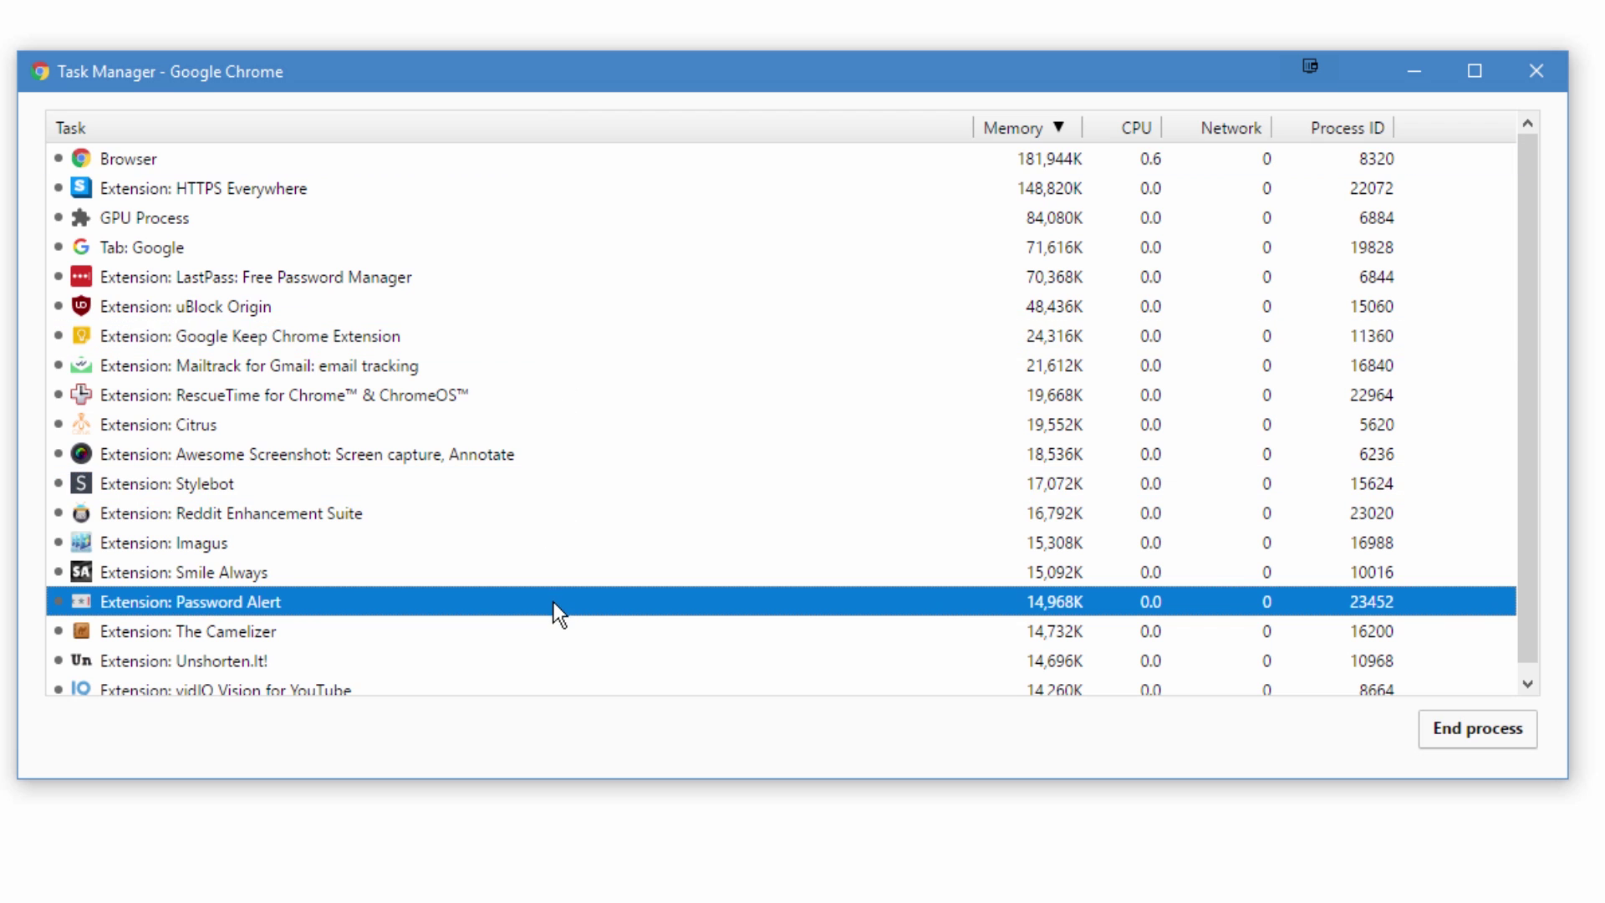
{"action": "left_click", "coordinate": [609, 405]}
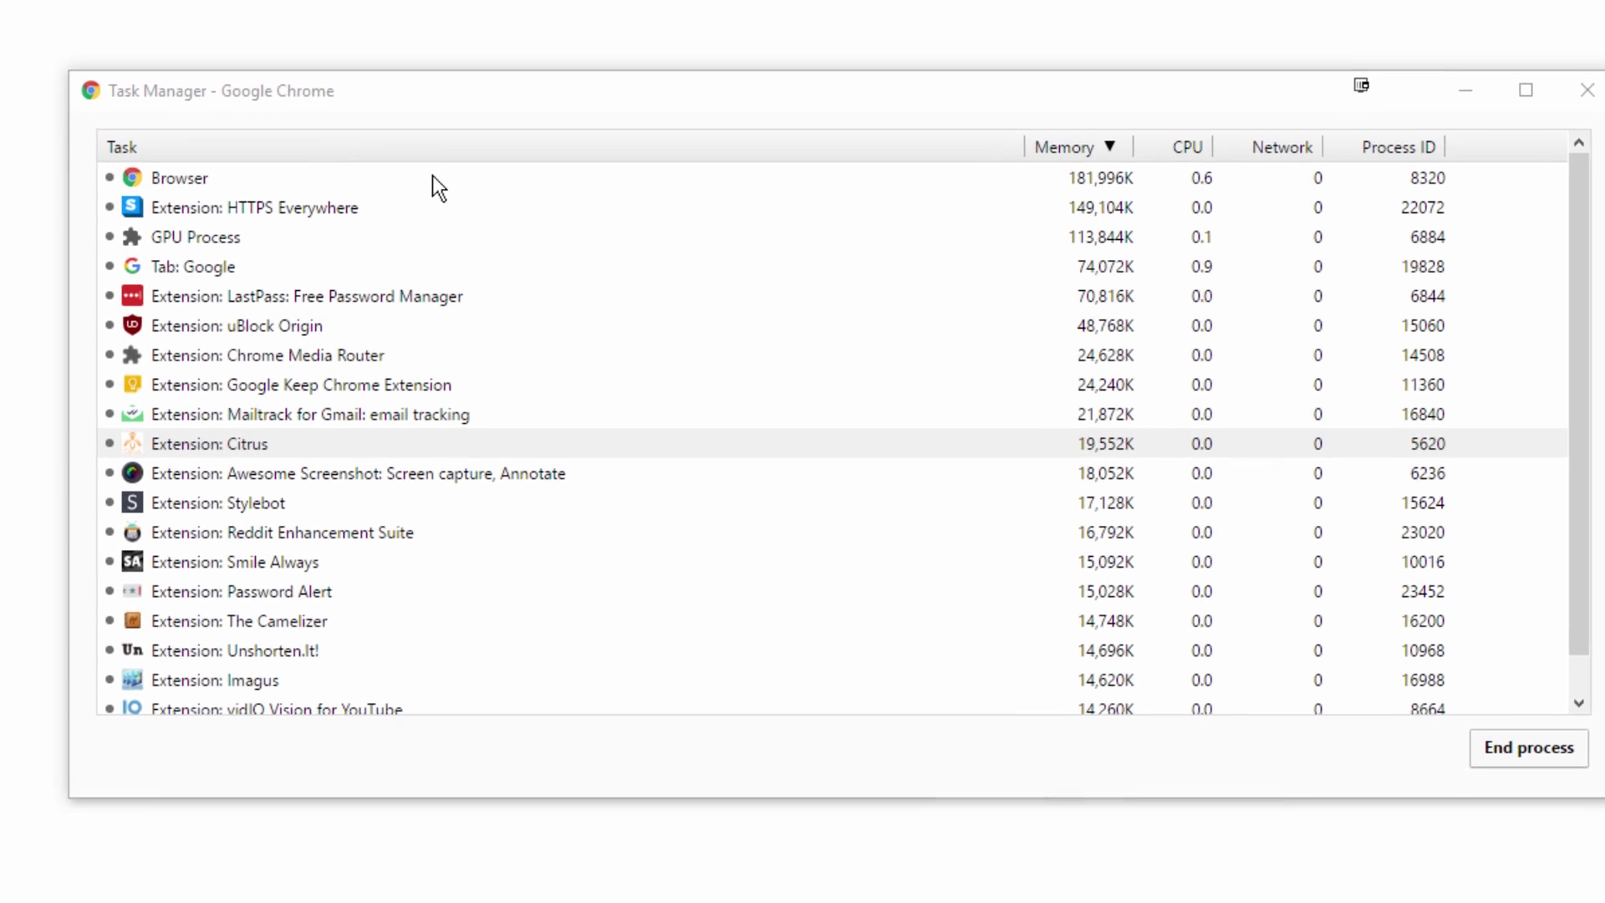
{"action": "left_click", "coordinate": [388, 97]}
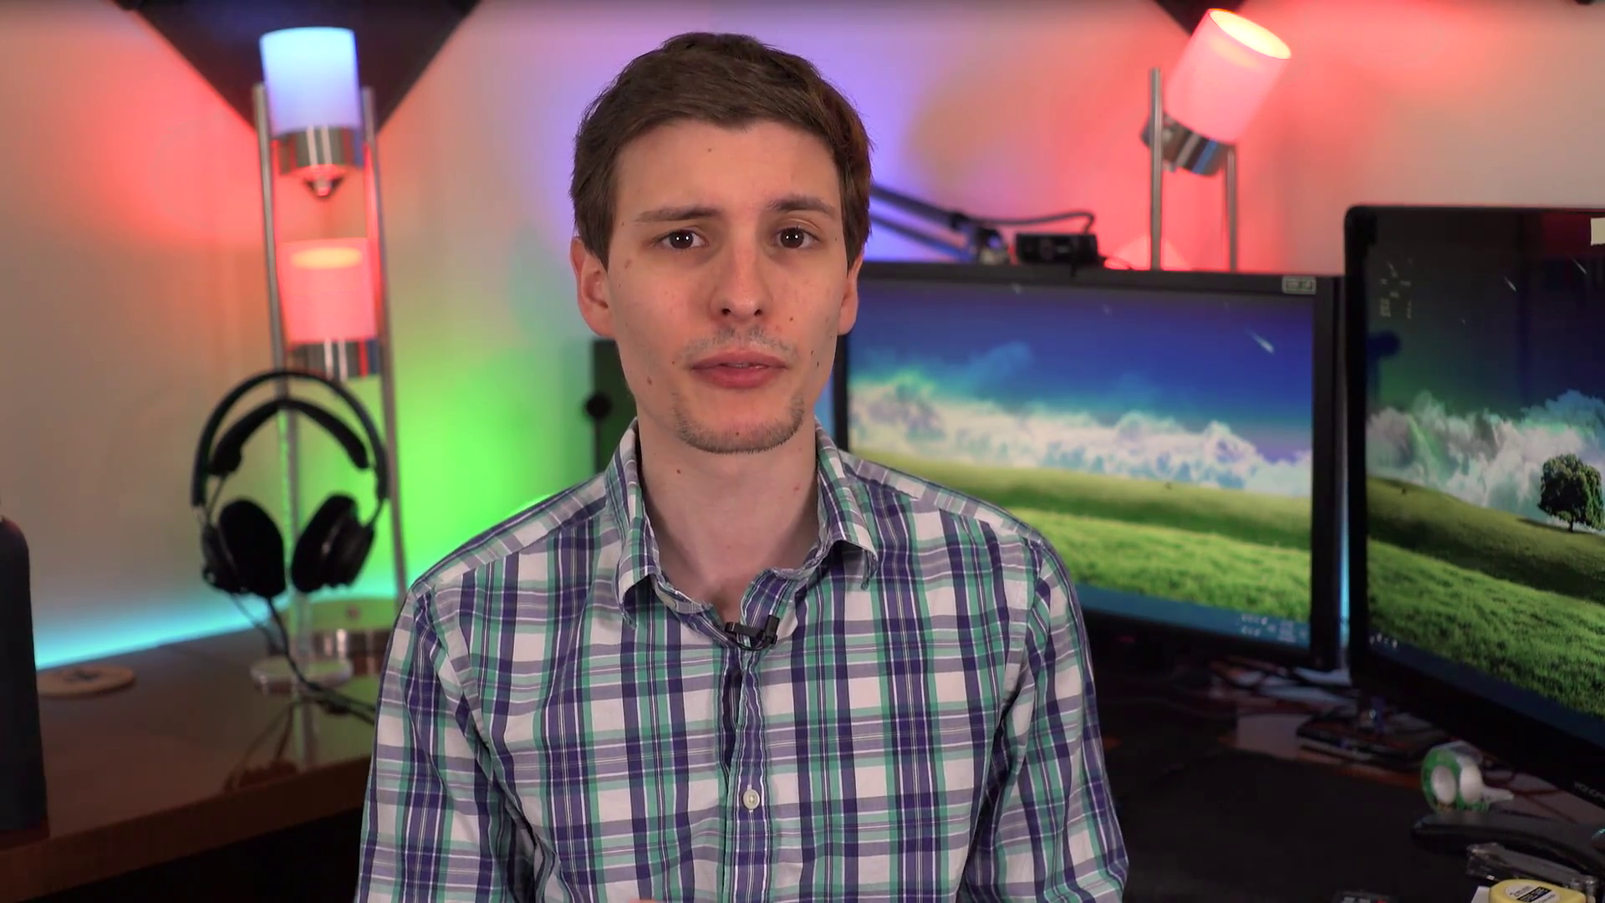
{"action": "left_click", "coordinate": [595, 613]}
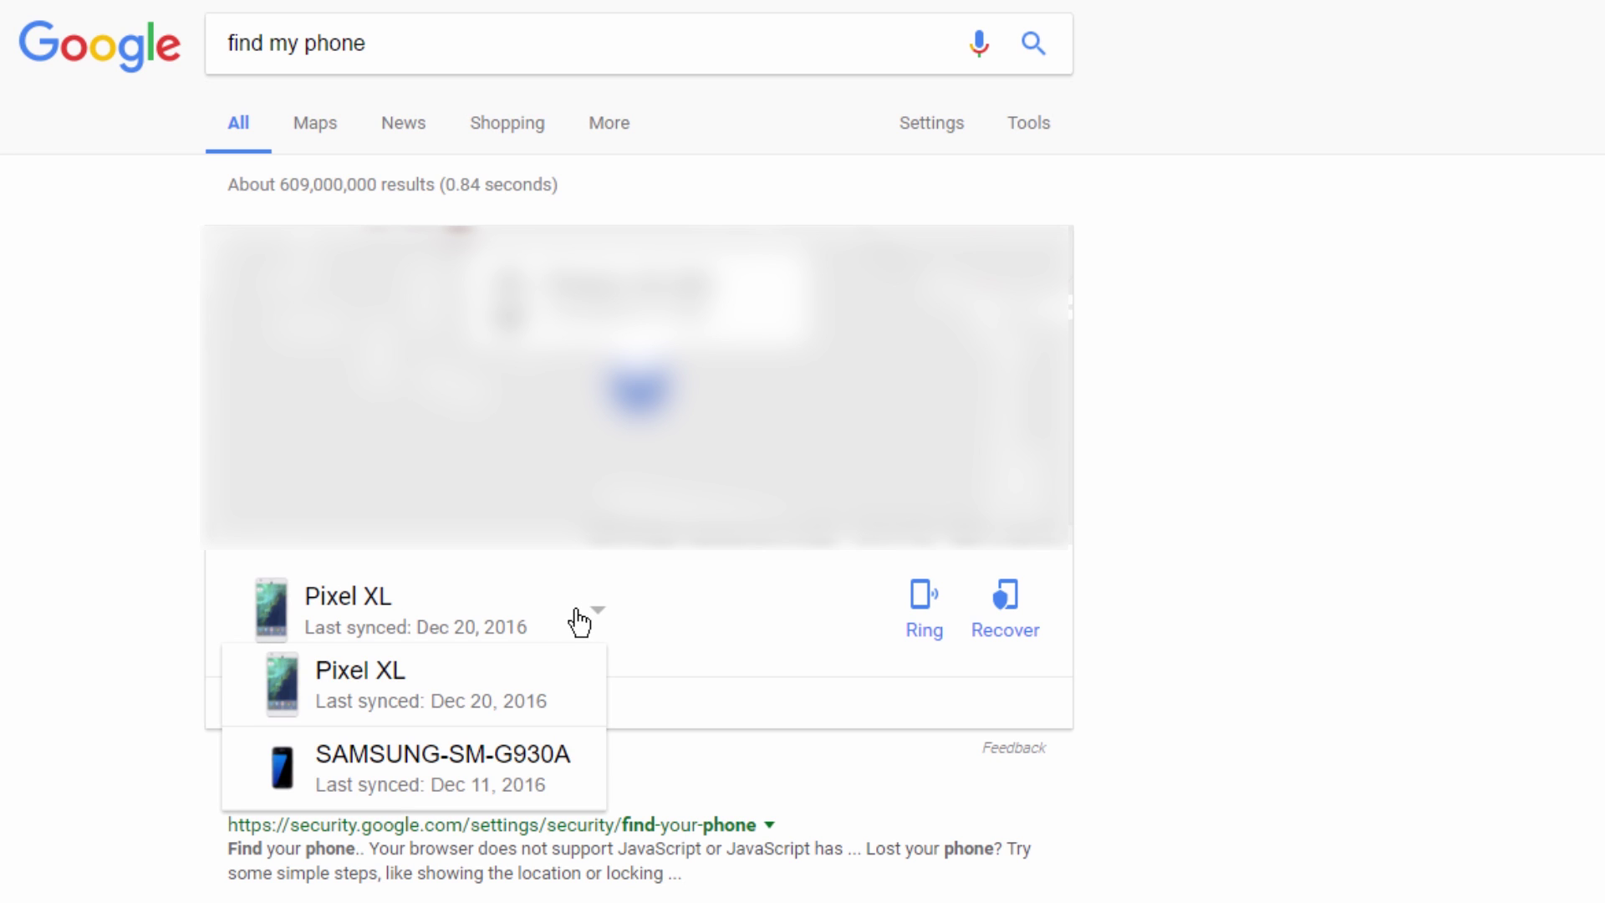
Step: Keep Pixel XL selected, choose Recover, then pick Google Pixel XL to reach its lock page
{"action": "left_click", "coordinate": [545, 623]}
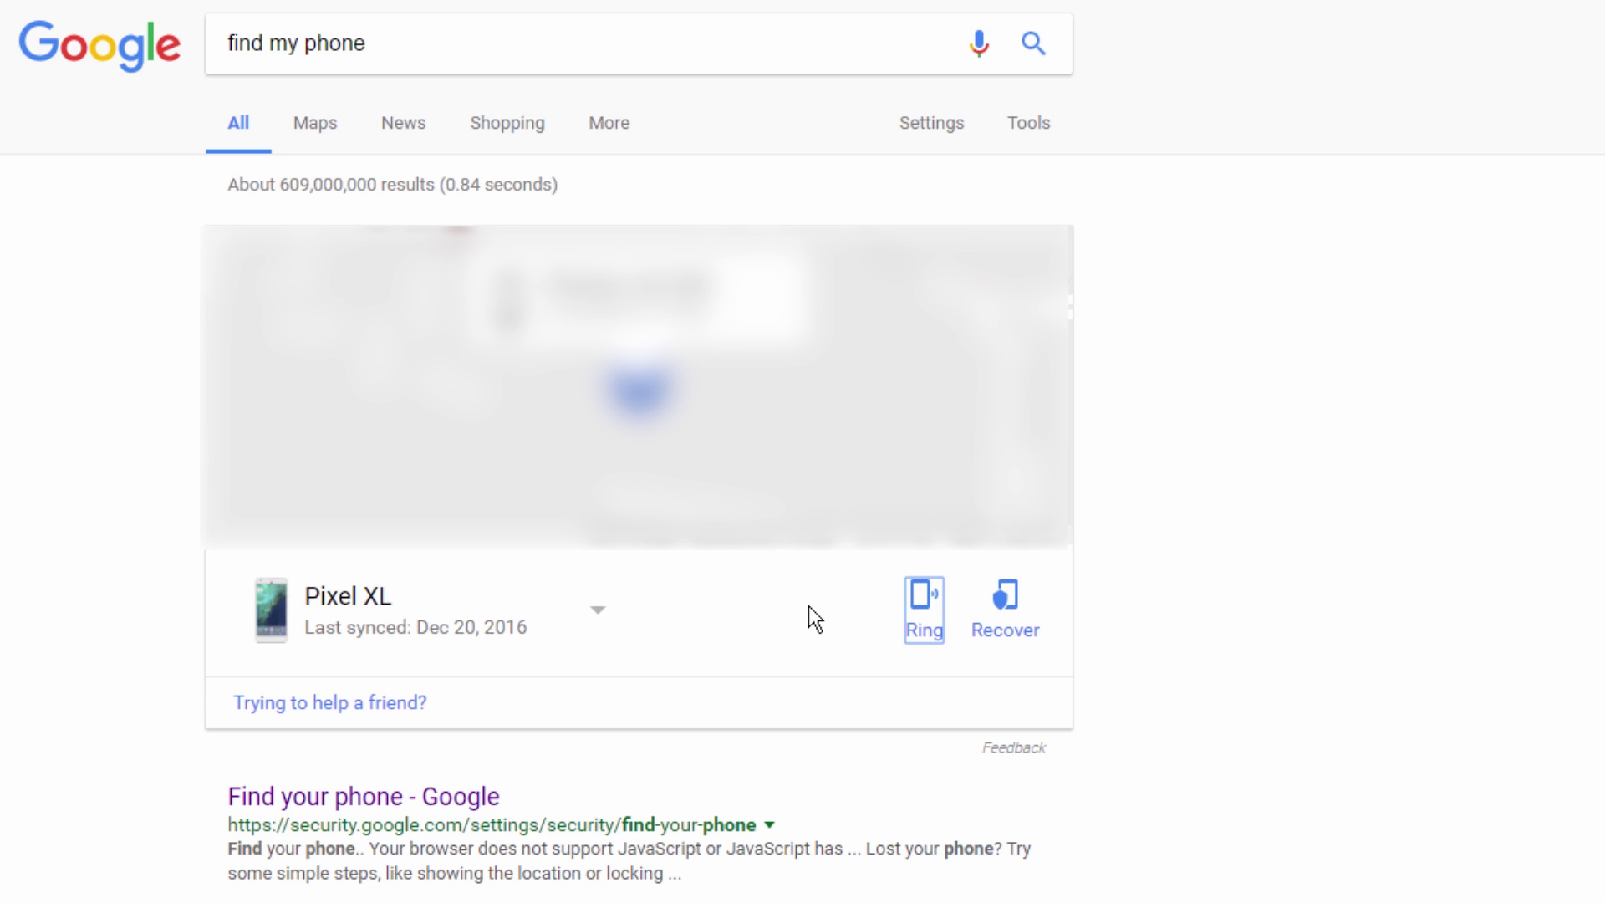
{"action": "left_click", "coordinate": [1002, 633]}
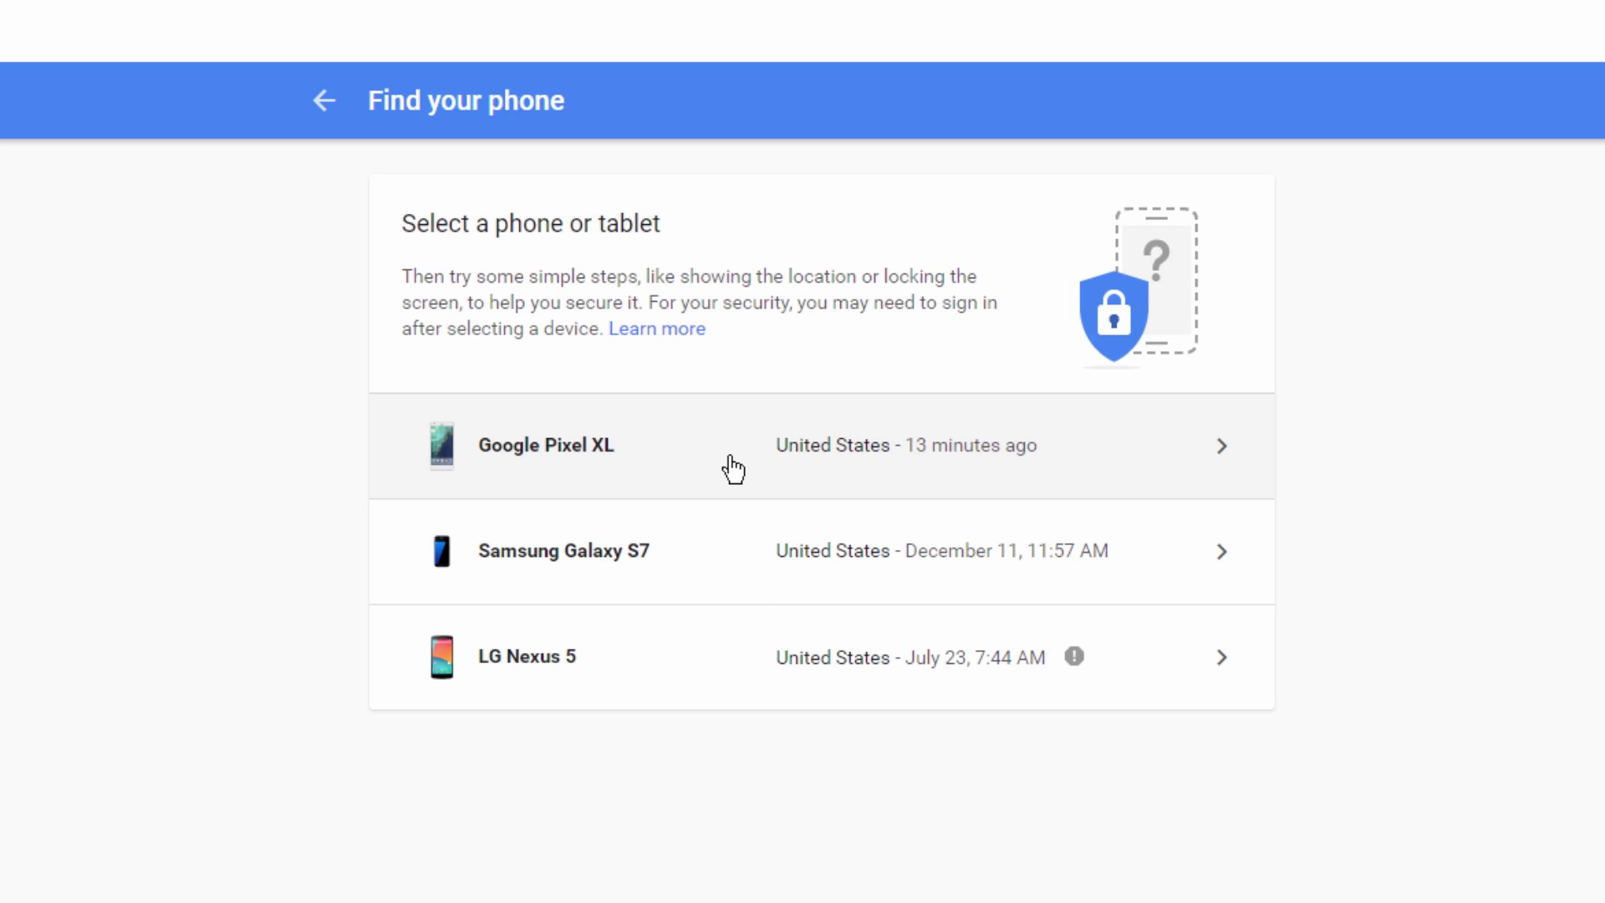
{"action": "left_click", "coordinate": [731, 460]}
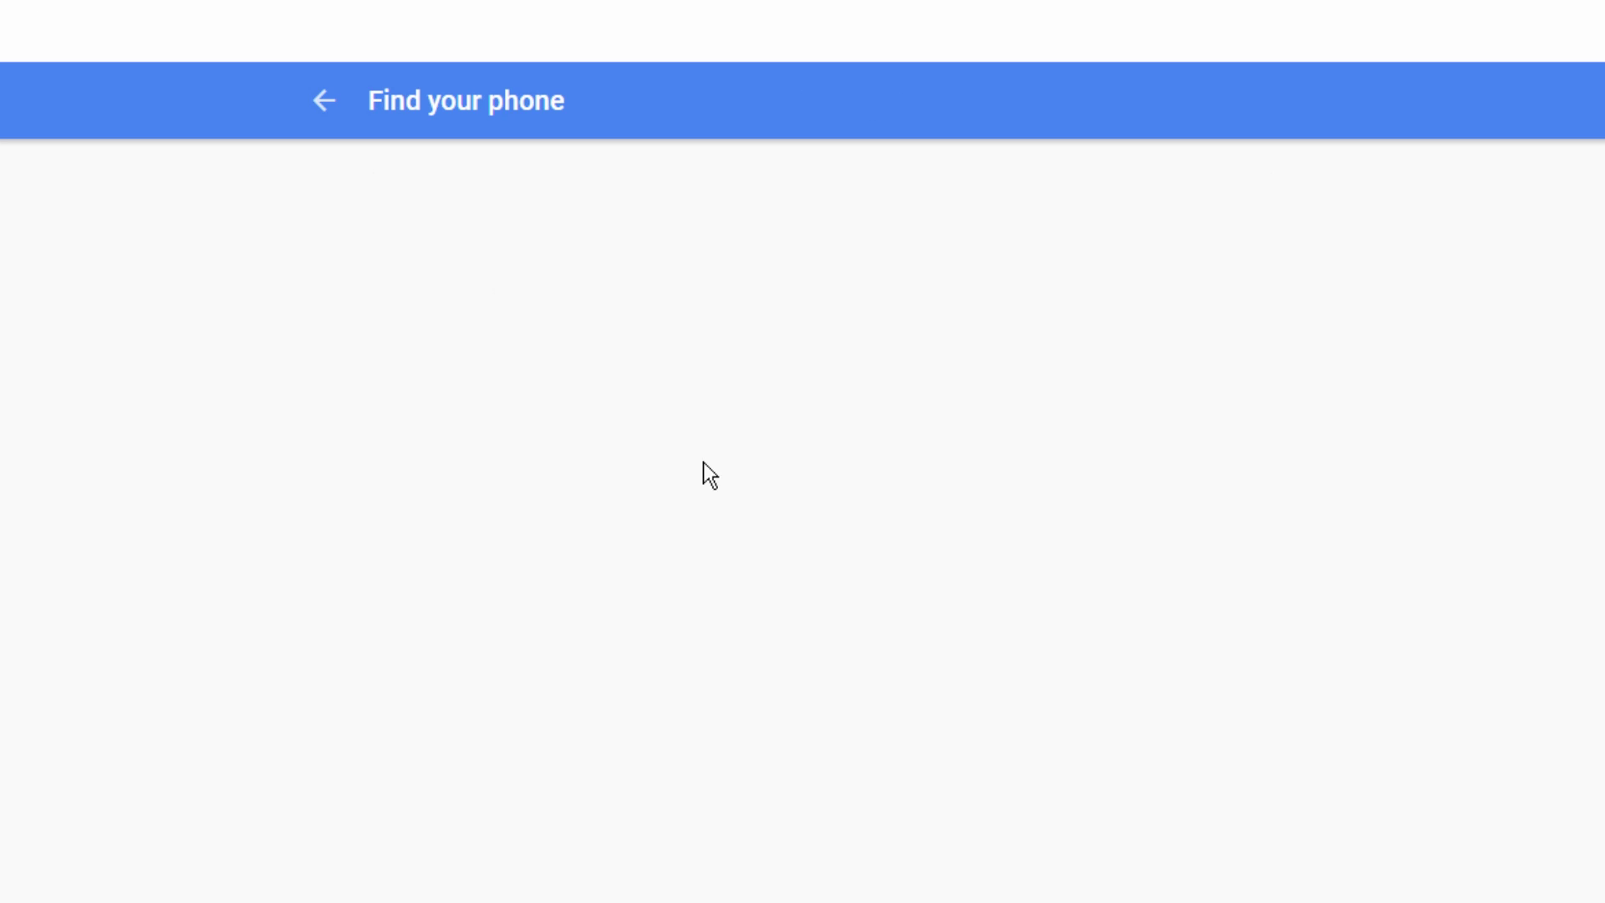
{"action": "scroll", "coordinate": [339, 421], "scroll_direction": "down", "scroll_amount": 3}
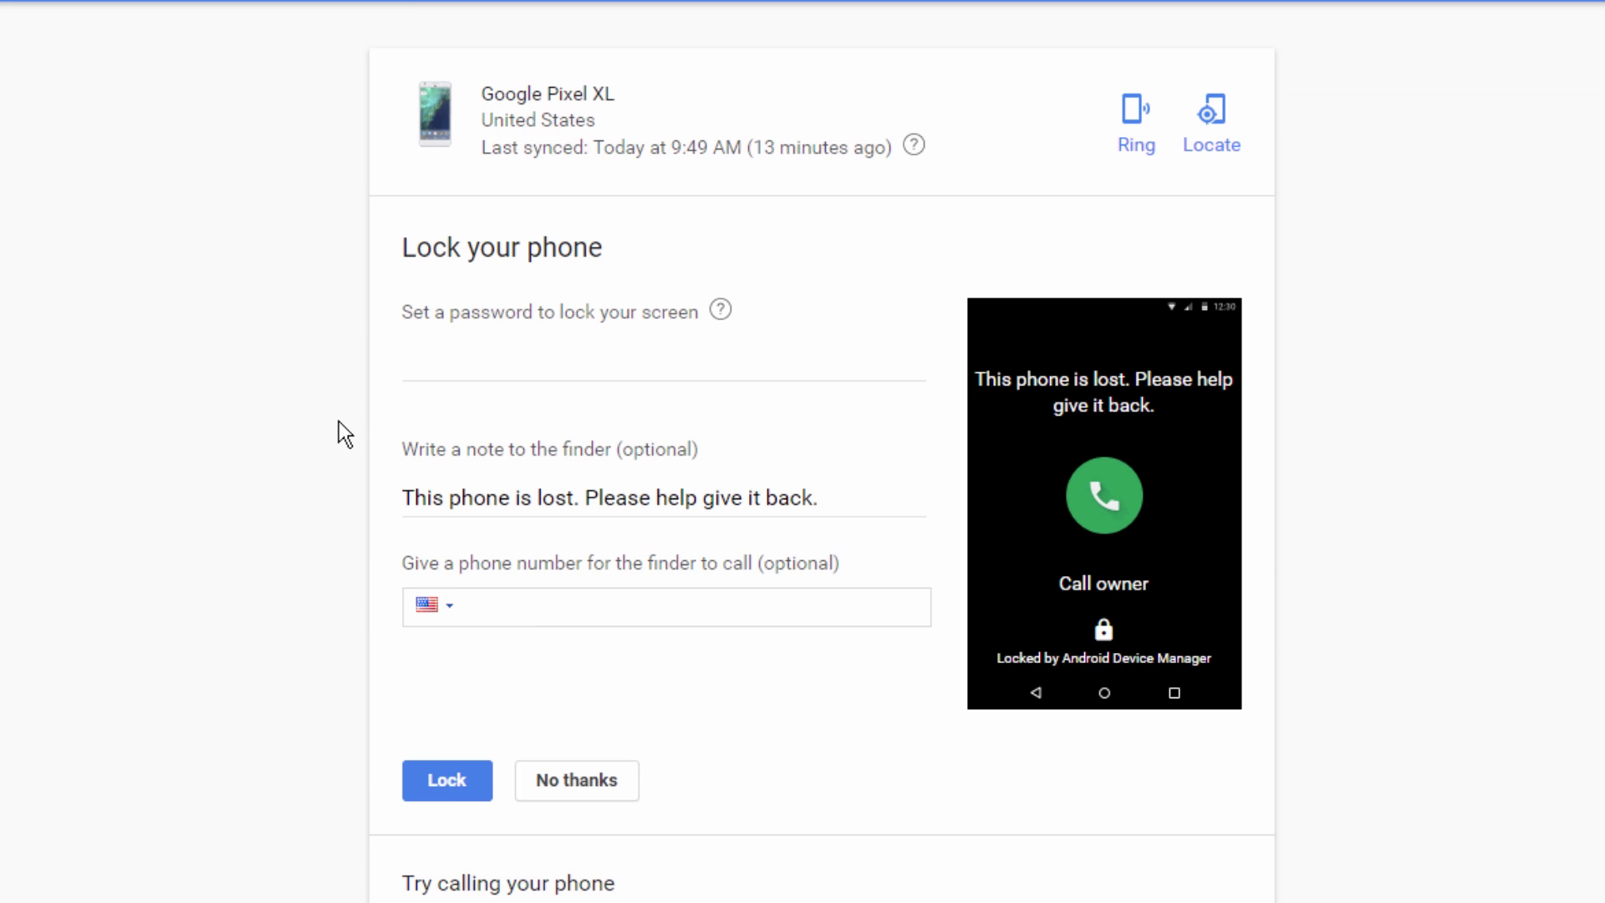
{"action": "scroll", "coordinate": [338, 424], "scroll_direction": "up", "scroll_amount": 3}
{"action": "scroll", "coordinate": [338, 428], "scroll_direction": "down", "scroll_amount": 3}
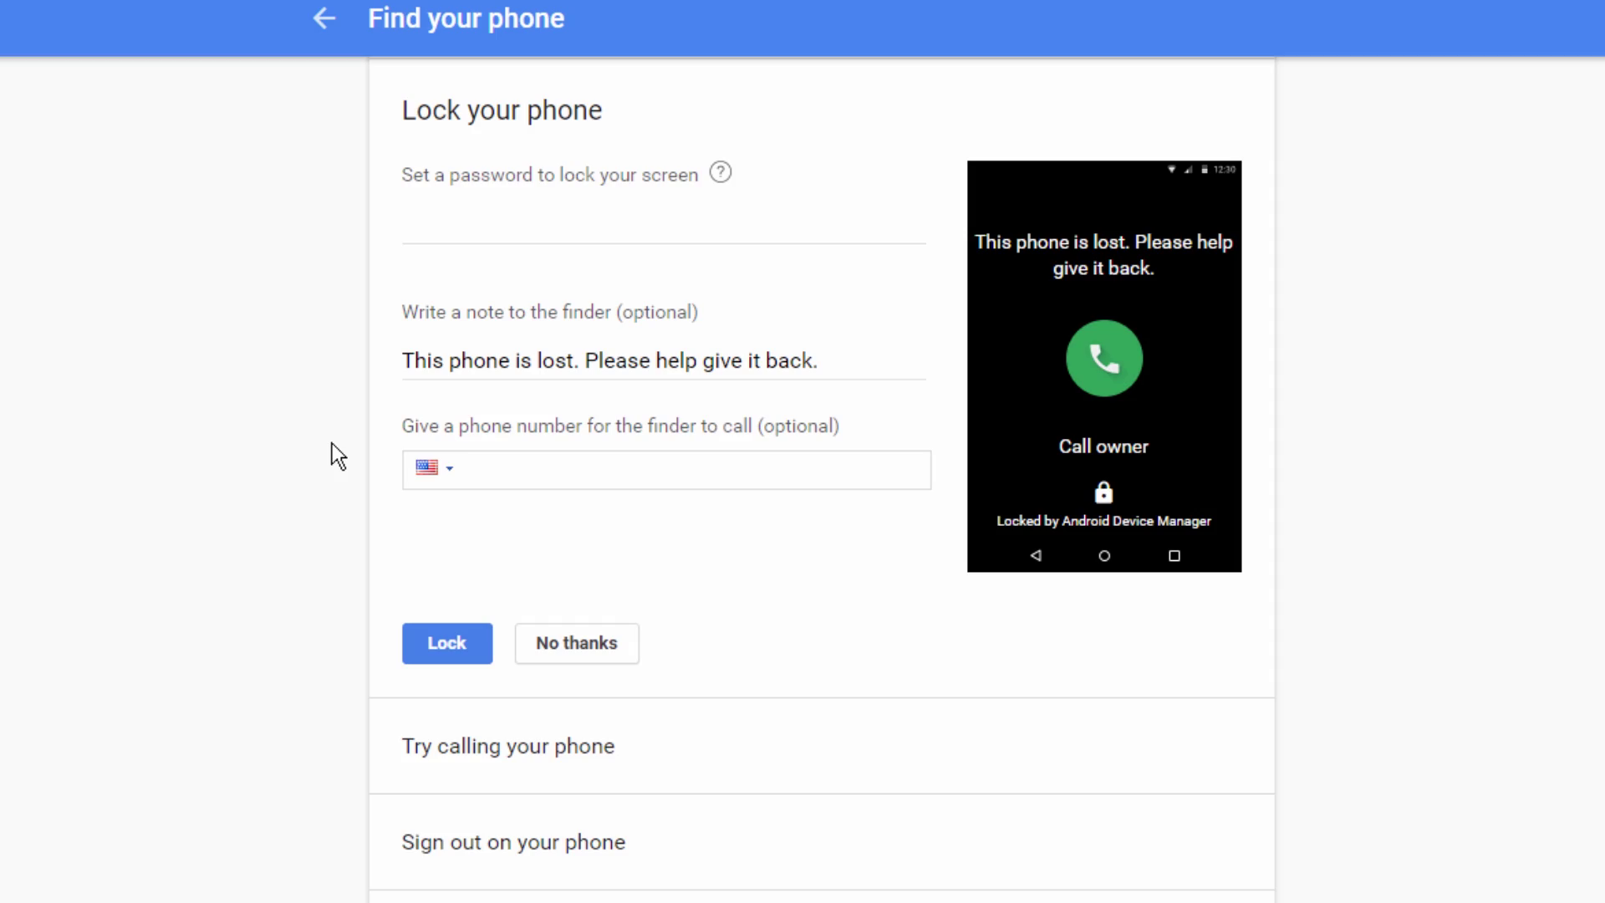
{"action": "scroll", "coordinate": [330, 443], "scroll_direction": "up", "scroll_amount": 3}
{"action": "scroll", "coordinate": [329, 448], "scroll_direction": "down", "scroll_amount": 3}
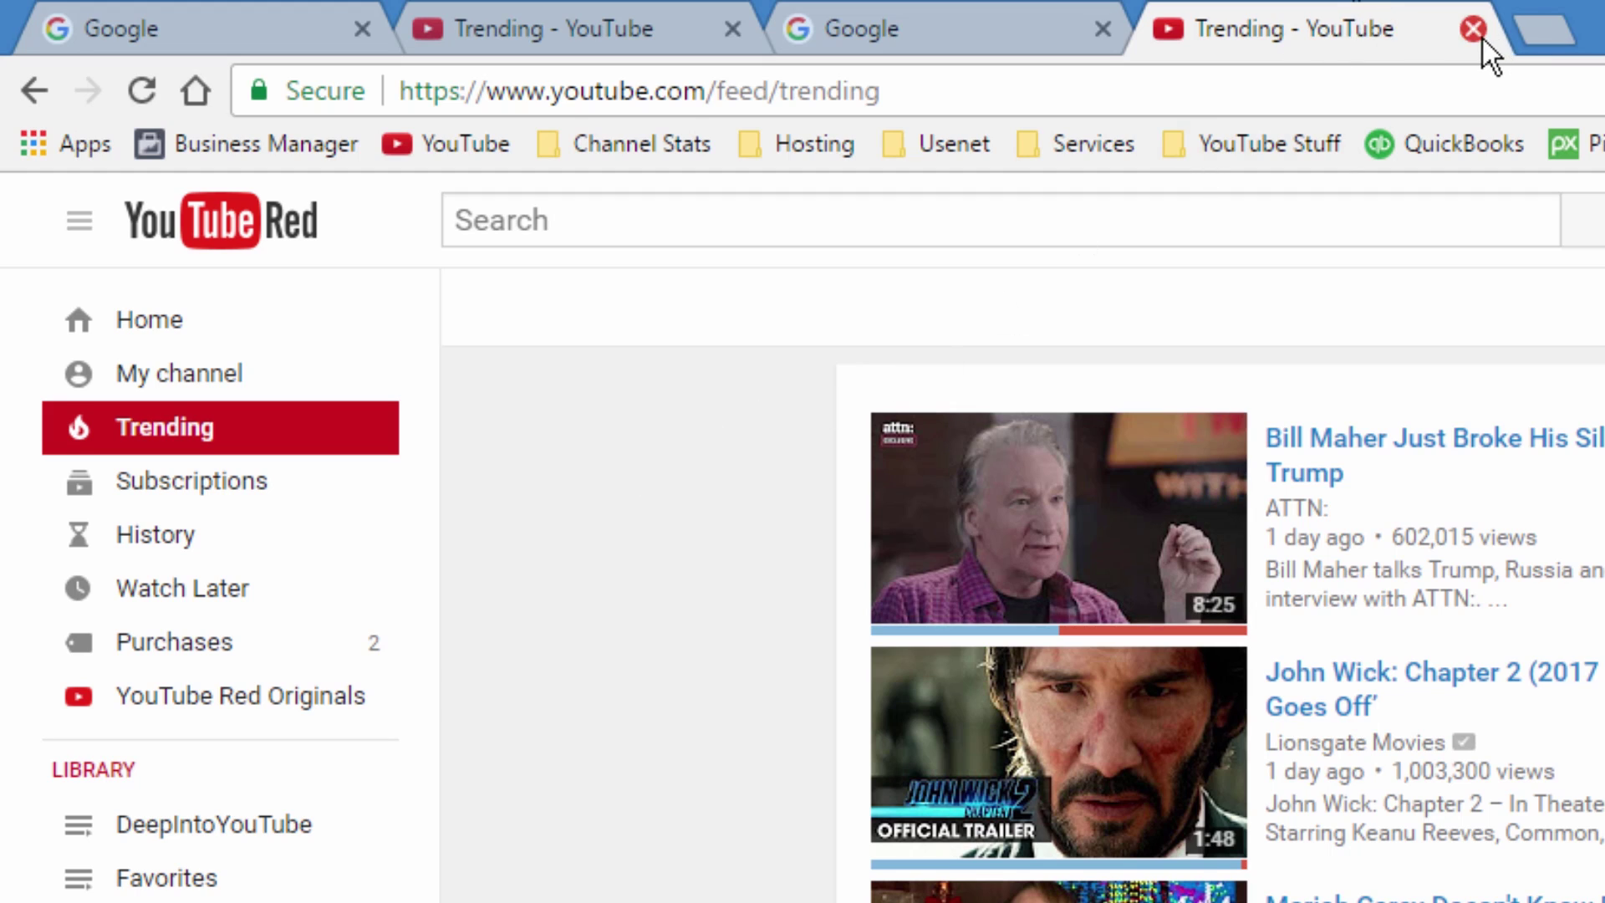
Step: Close both YouTube Trending tabs and the second Google tab
{"action": "left_click", "coordinate": [1474, 29]}
{"action": "left_click", "coordinate": [1104, 30]}
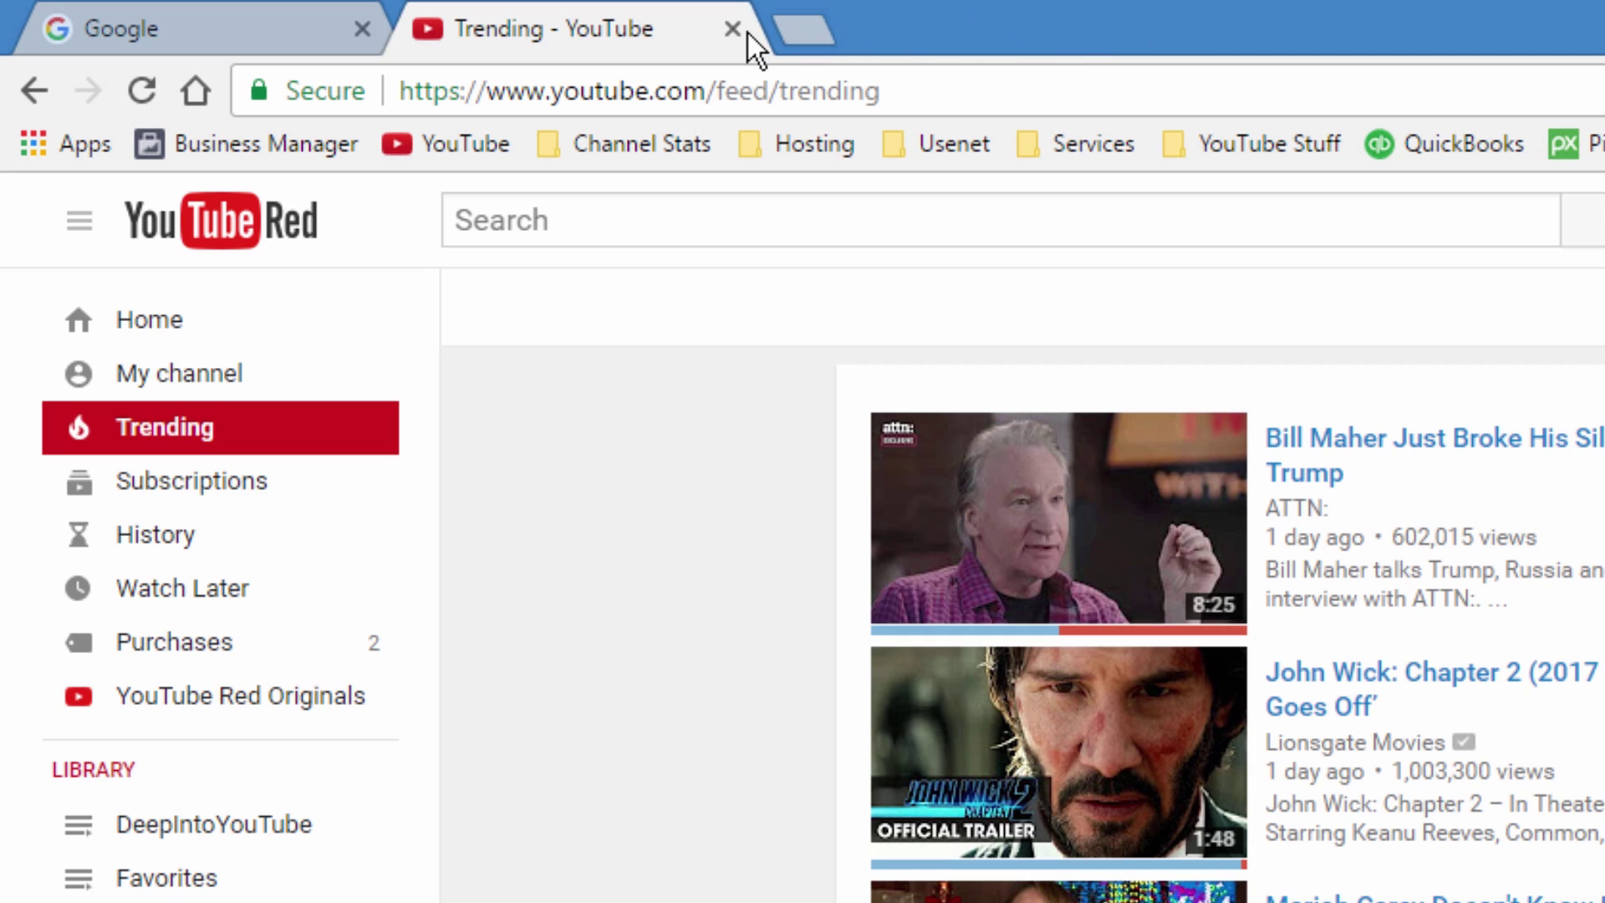
{"action": "left_click", "coordinate": [743, 32]}
Step: Reopen the closed tabs with Ctrl+Shift+T and the title-bar menu's Reopen closed tab
{"action": "key", "text": "ctrl+shift+t"}
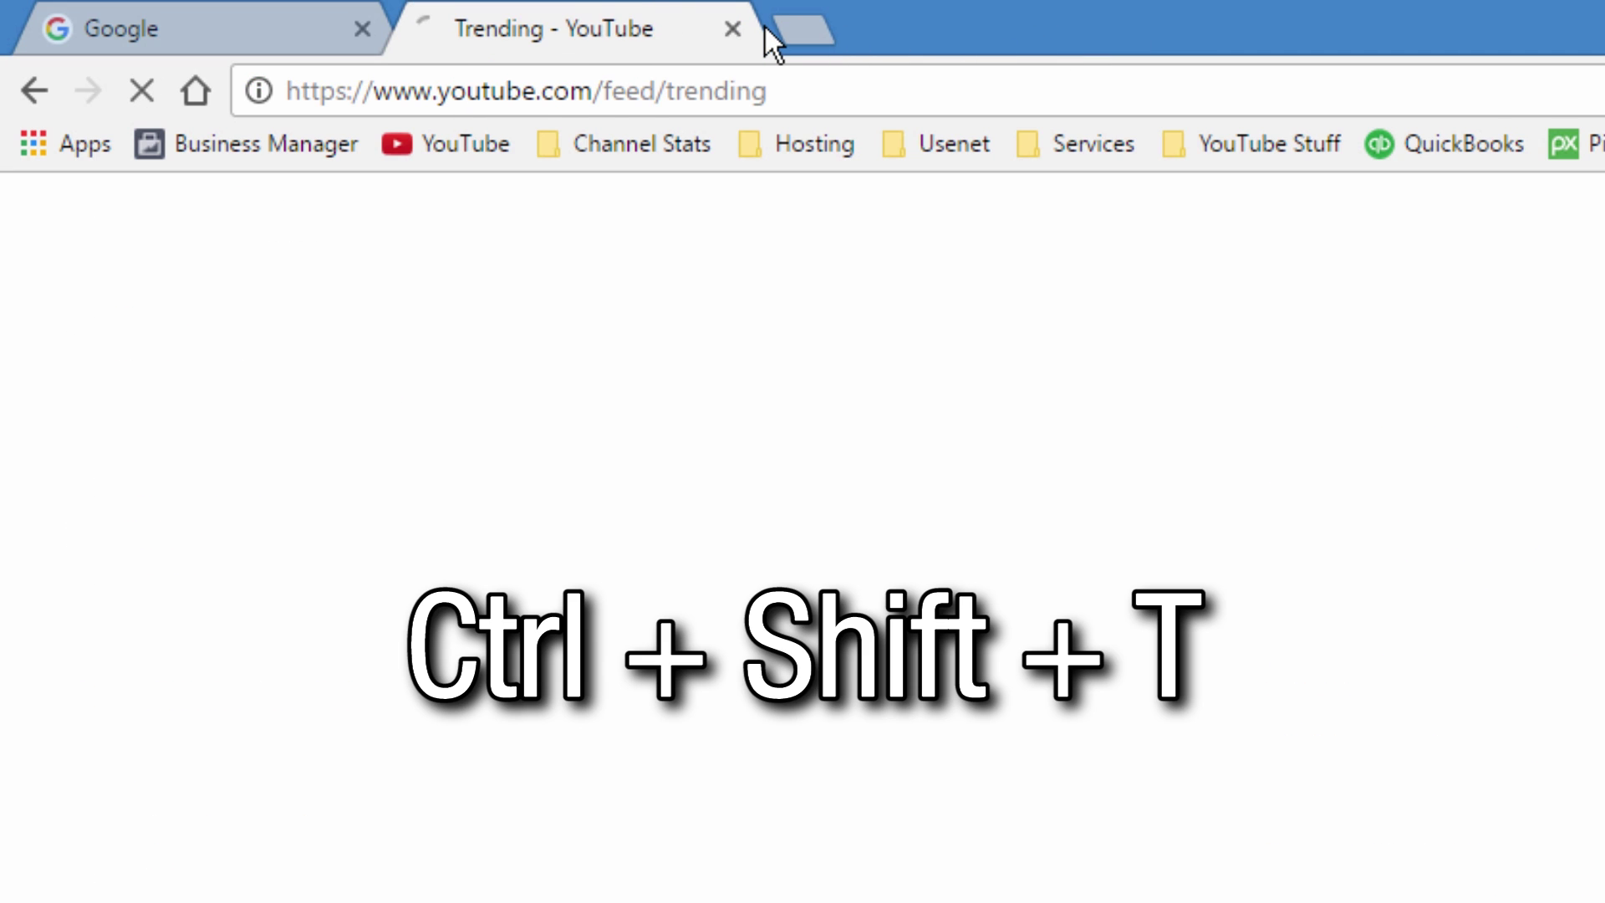
{"action": "key", "text": "ctrl+shift+t"}
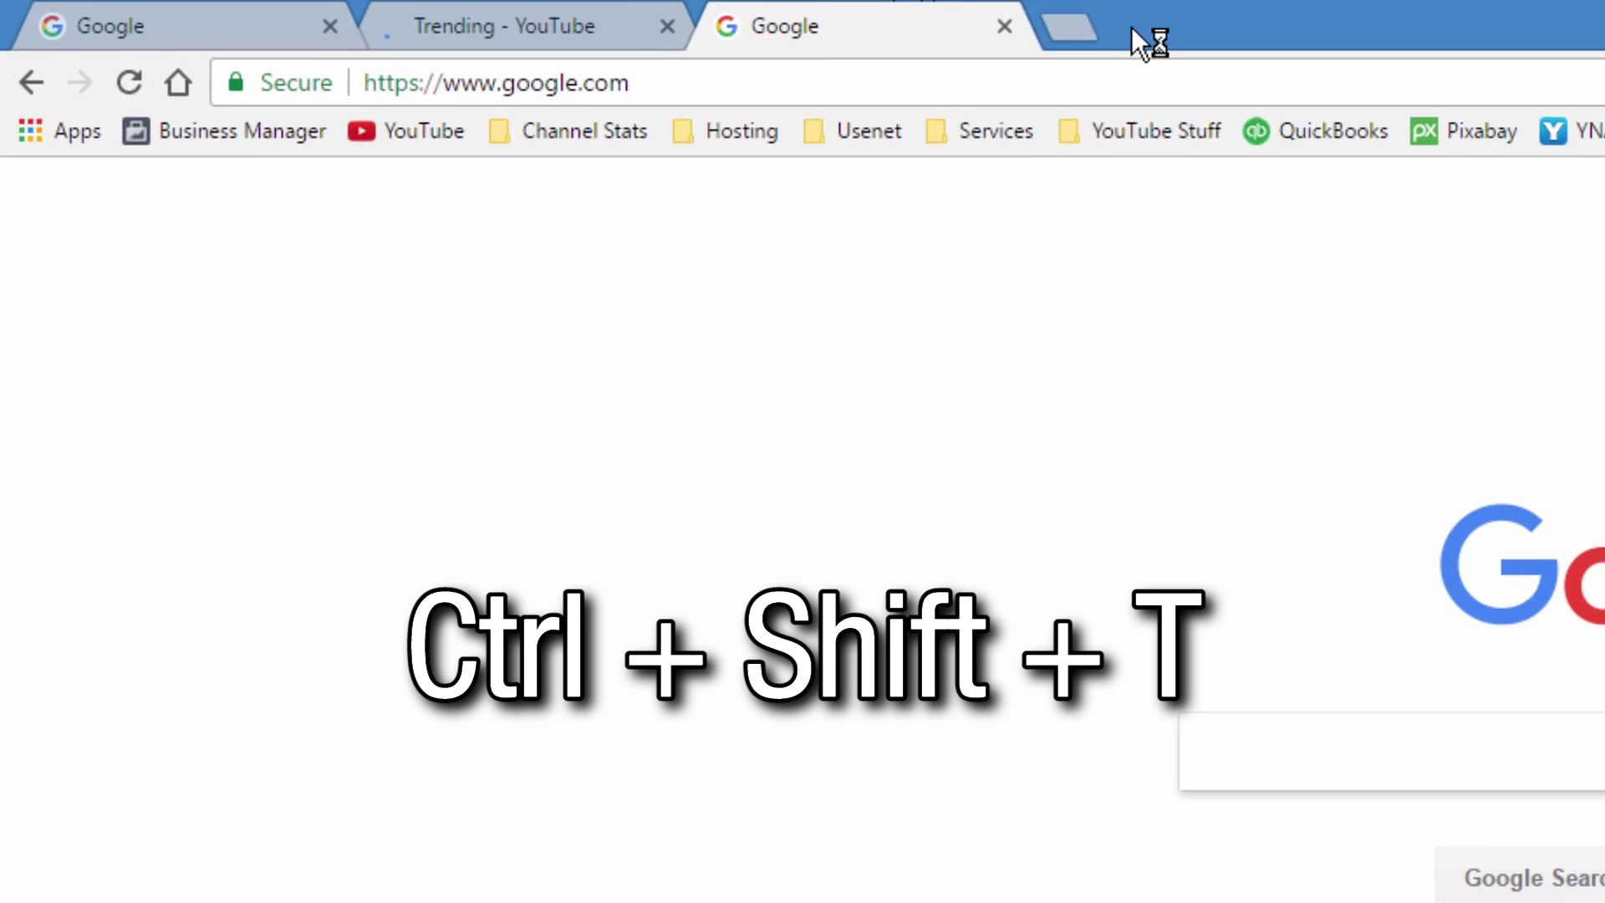
{"action": "right_click", "coordinate": [1203, 27]}
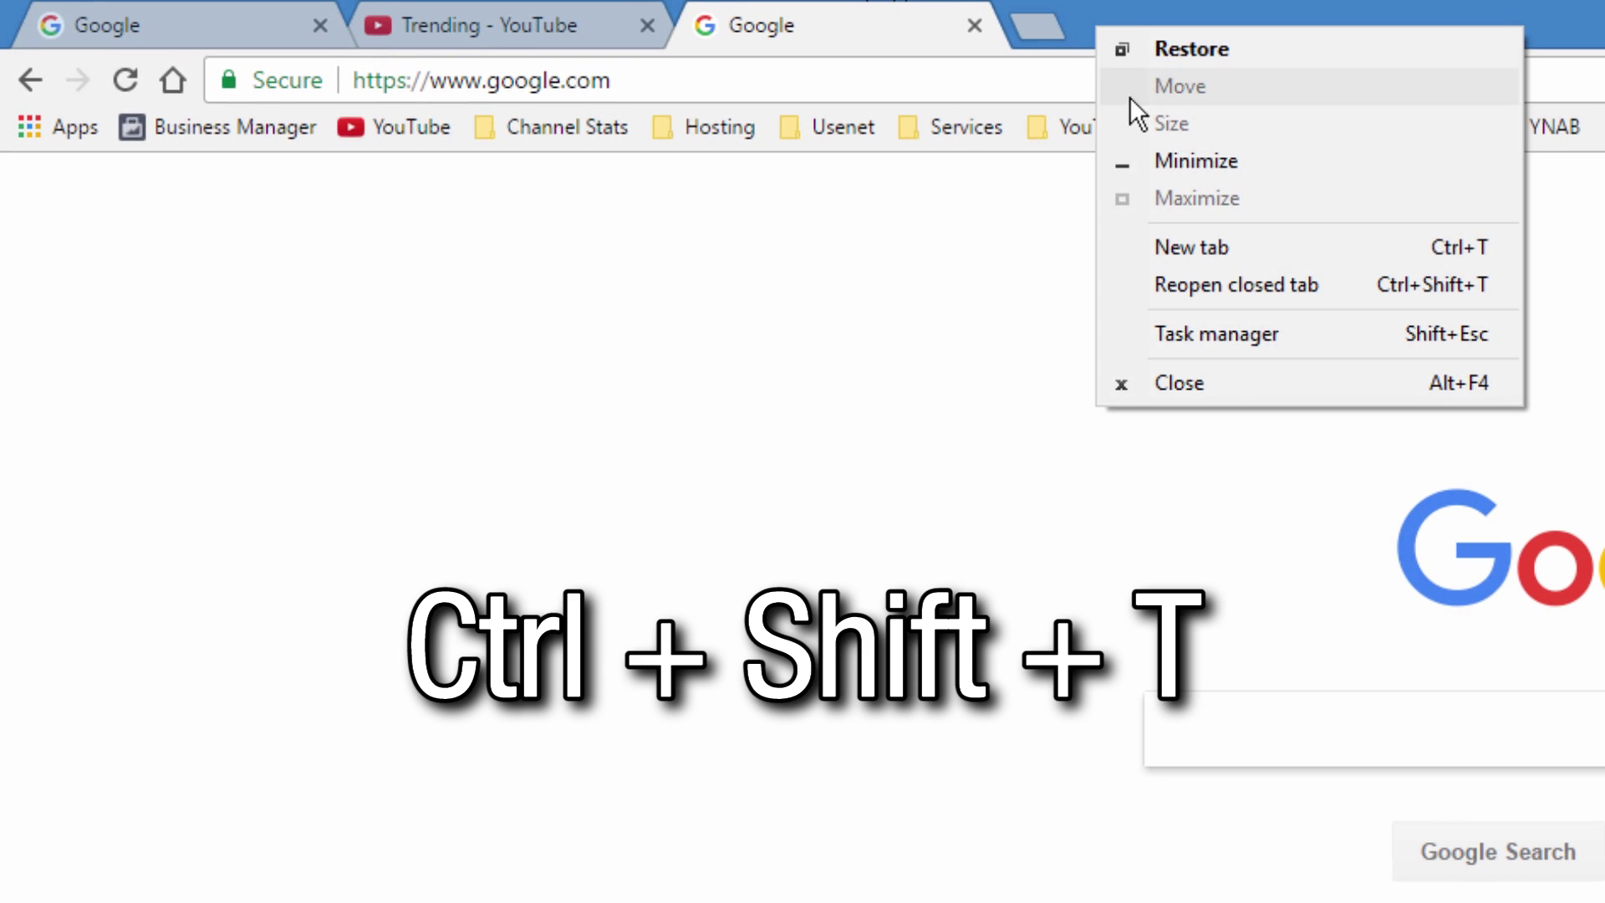
{"action": "left_click", "coordinate": [1201, 282]}
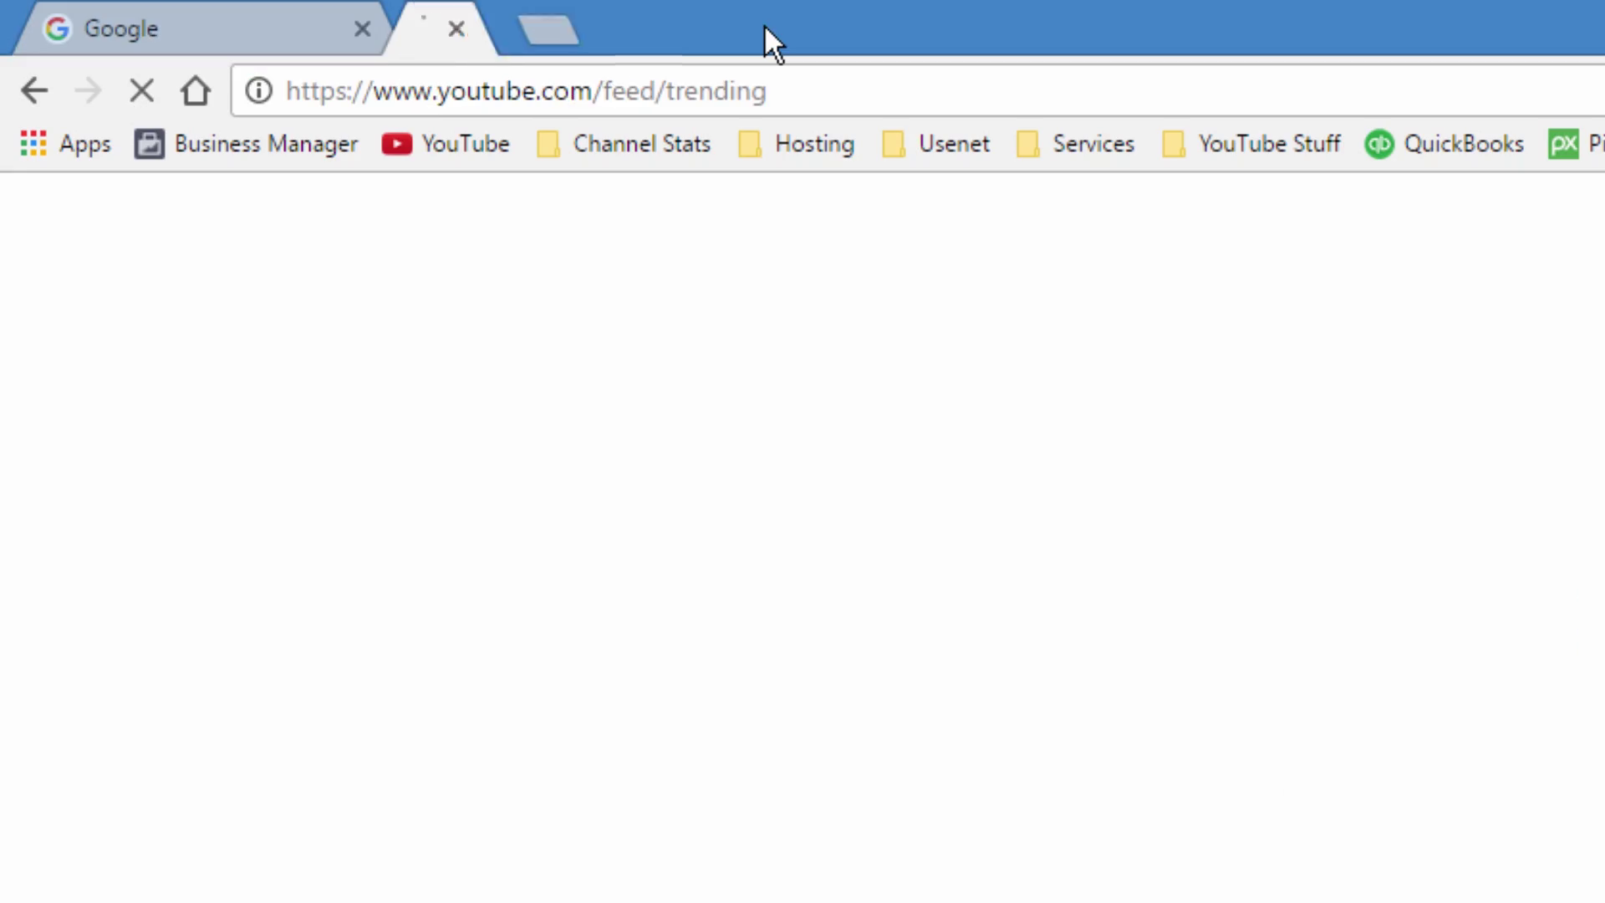
{"action": "key", "text": "ctrl+t"}
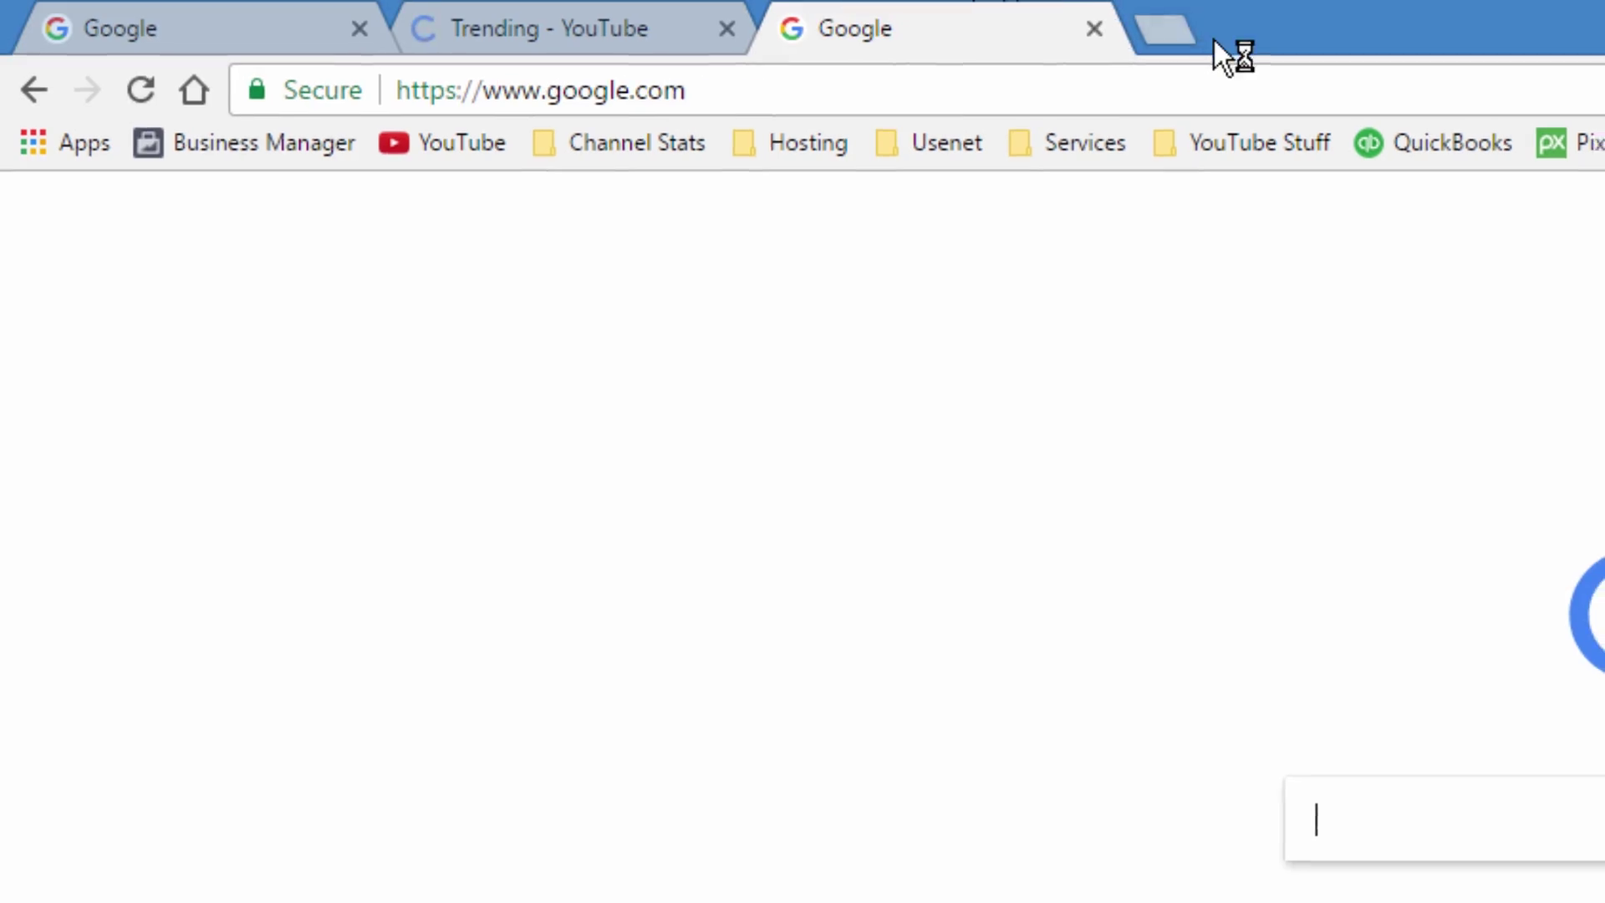
{"action": "right_click", "coordinate": [1244, 40]}
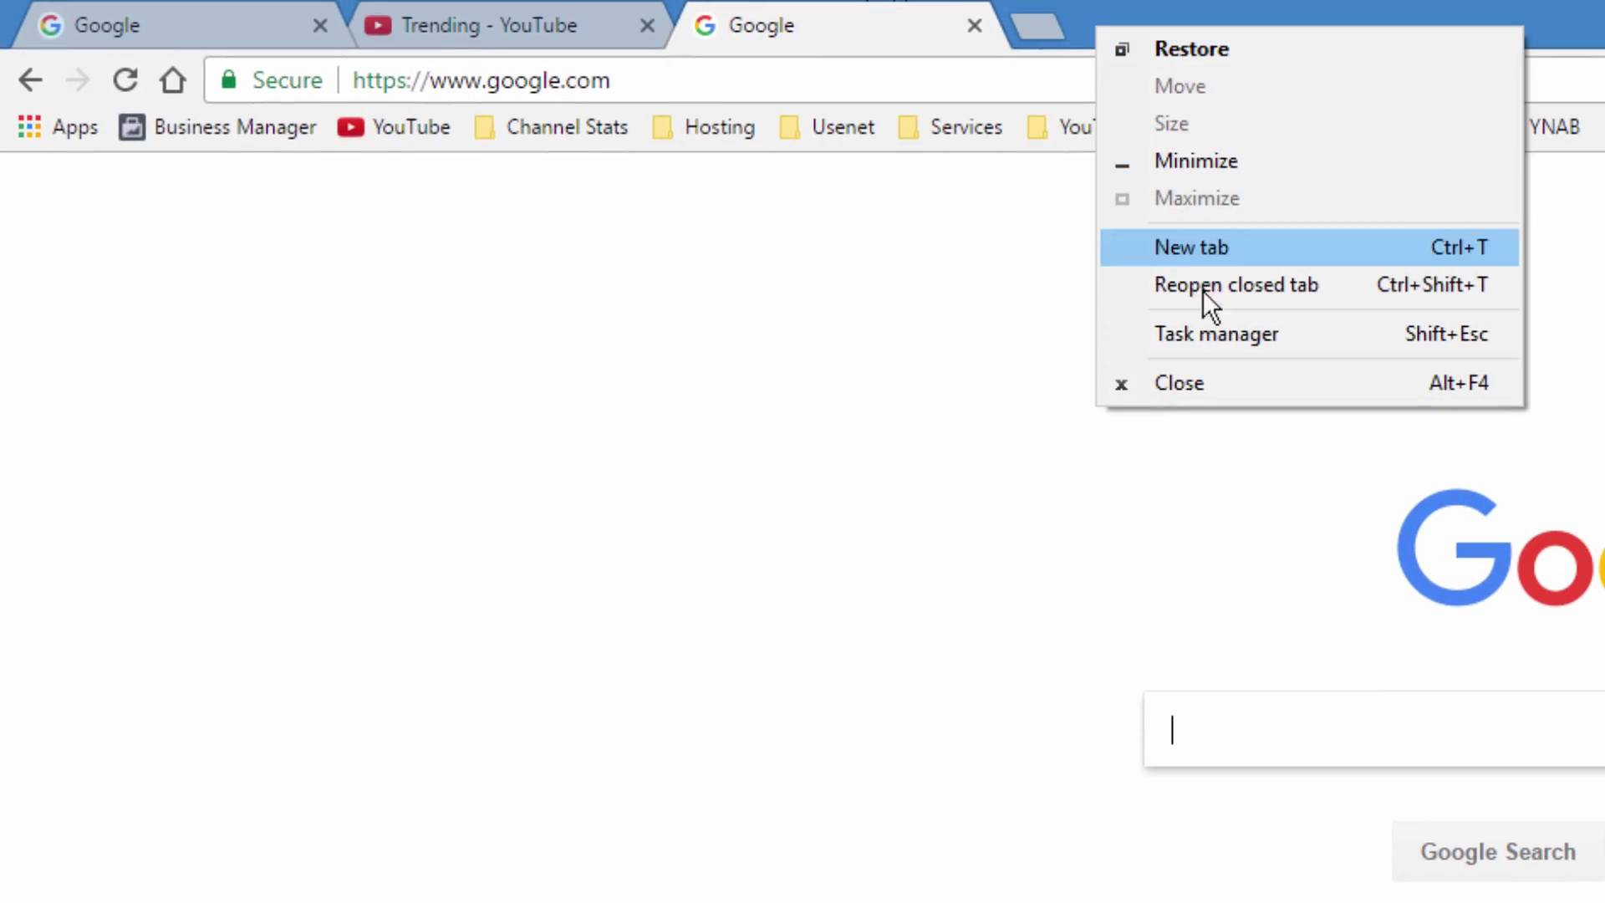